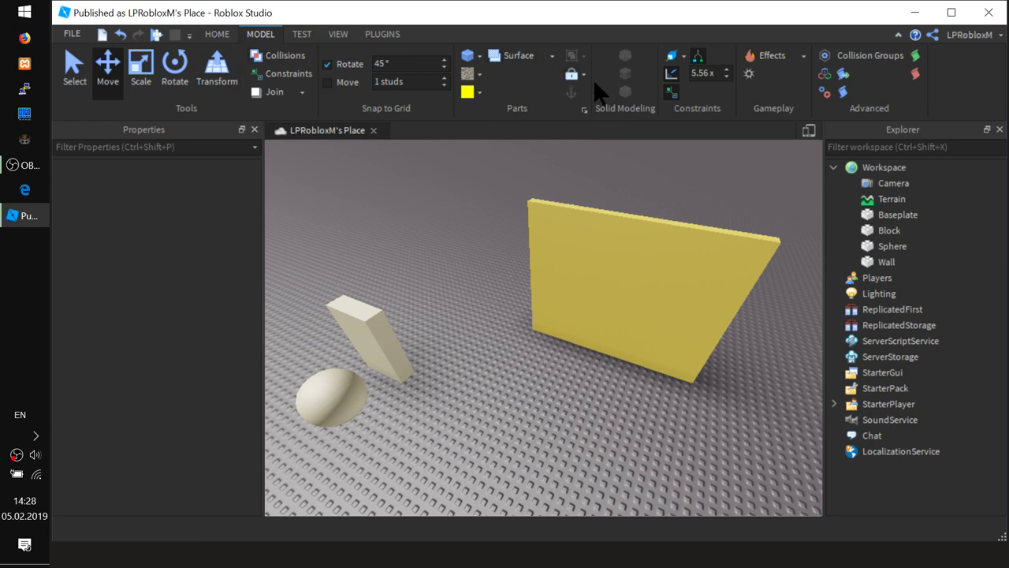
Move the sphere from the baseplate onto the top of the block.
right_drag(535, 380, 535, 379)
scroll(534, 377, down, 5)
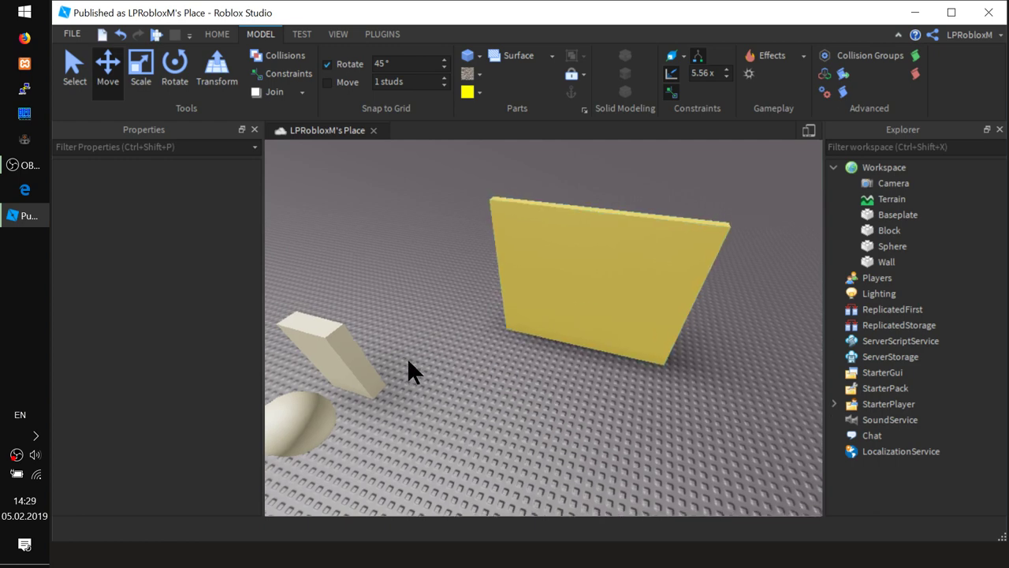
scroll(407, 360, up, 3)
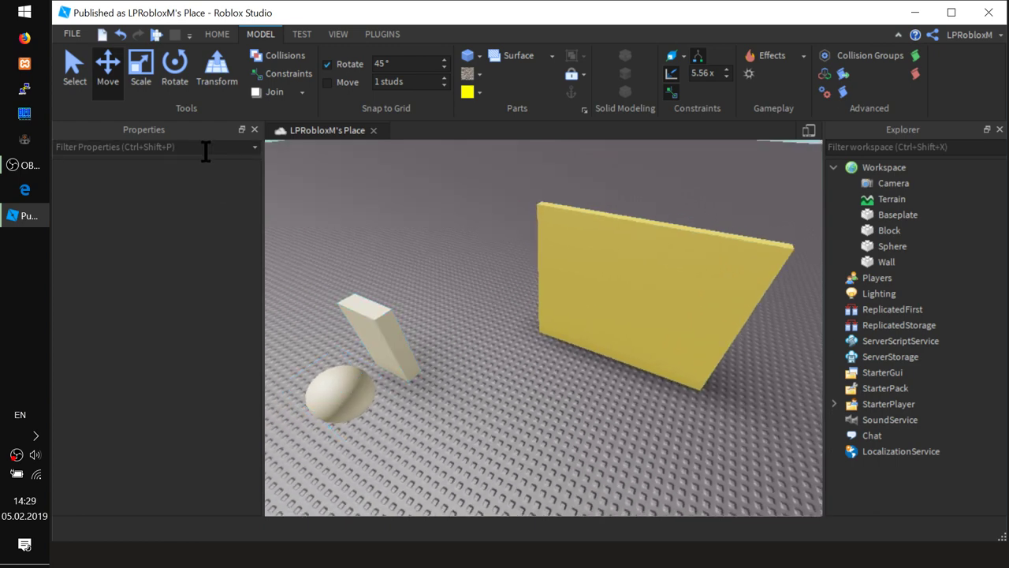
click(75, 70)
drag(329, 403, 338, 293)
right_drag(313, 429, 316, 429)
key(a)
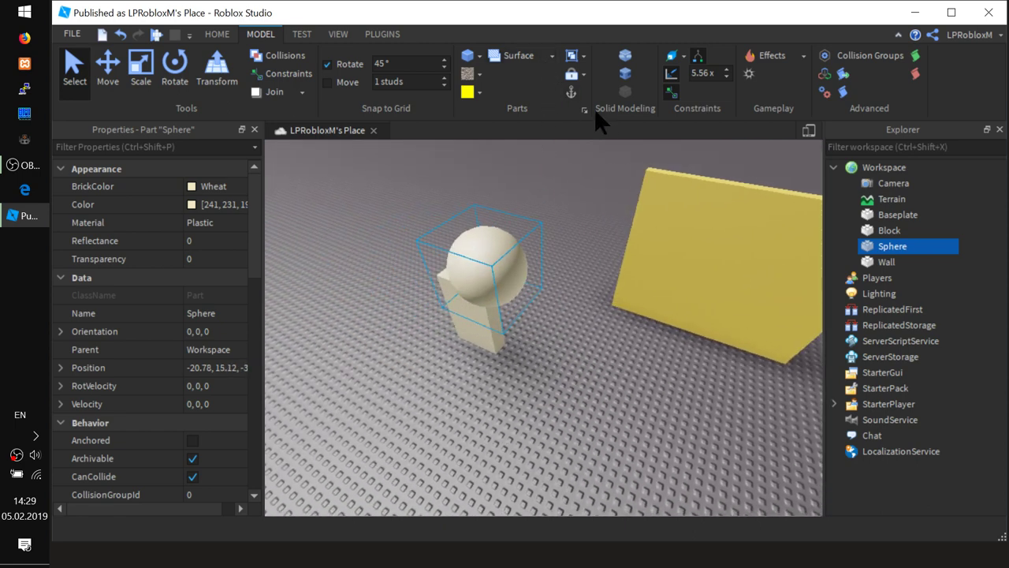
click(480, 56)
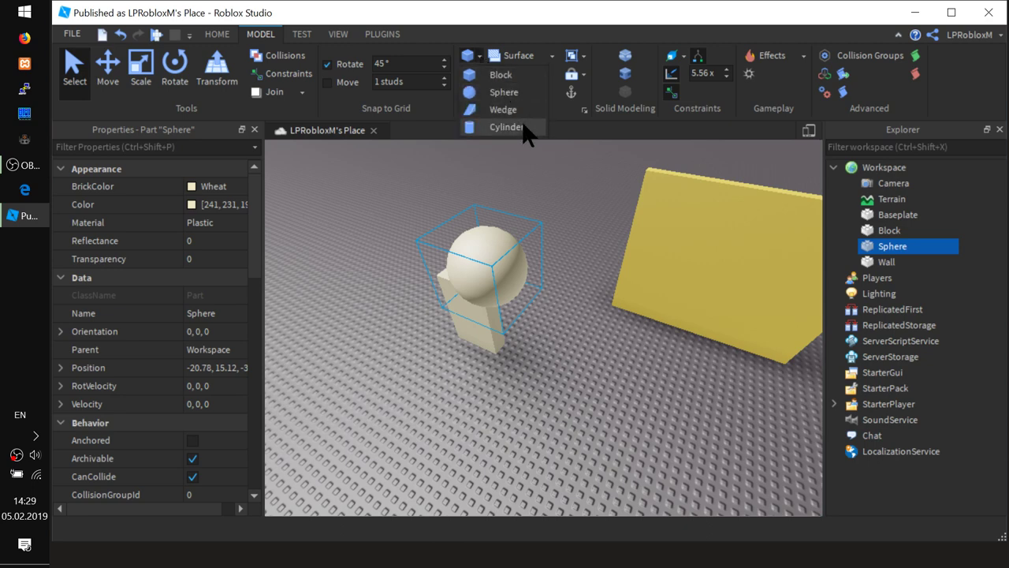
drag(488, 288, 460, 282)
right_drag(459, 282, 473, 359)
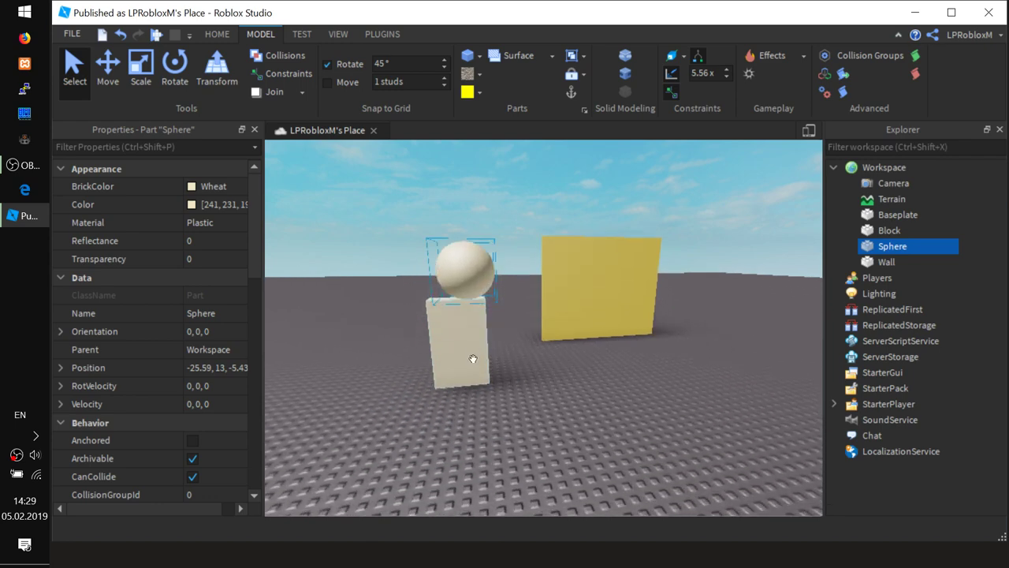
Move the sphere off the block to hover beside it, and return it to the block's top.
drag(478, 282, 486, 335)
right_drag(485, 333, 523, 317)
key(f)
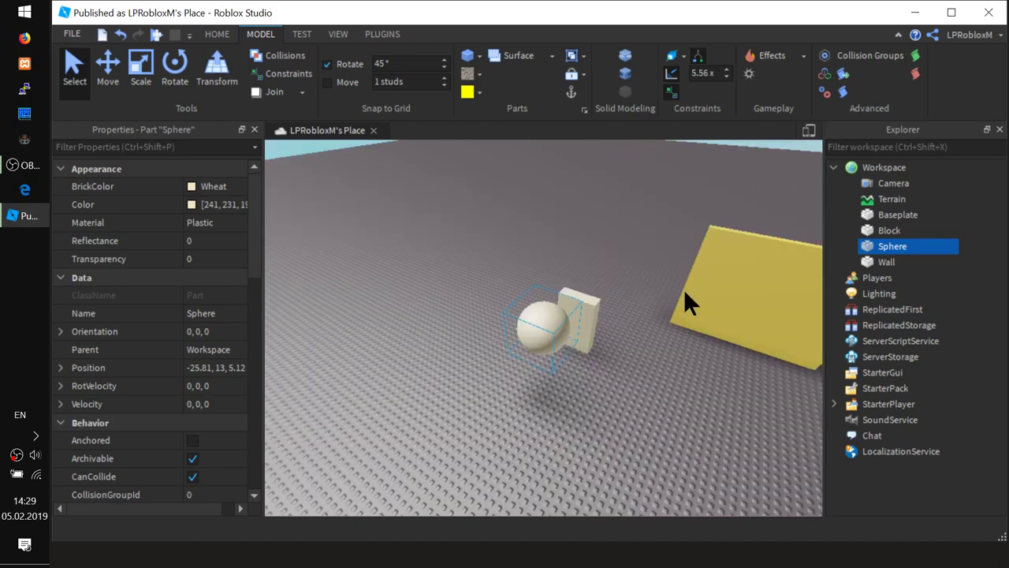
right_drag(683, 288, 581, 324)
drag(562, 324, 645, 309)
right_drag(498, 380, 550, 339)
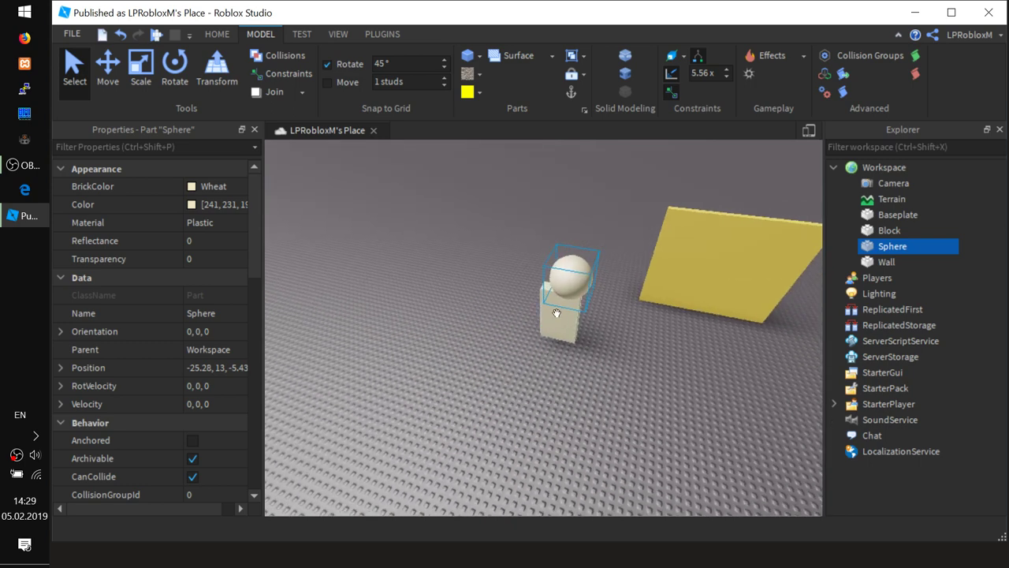
Select the block together with the sphere and group both parts into a model.
ctrl+click(568, 315)
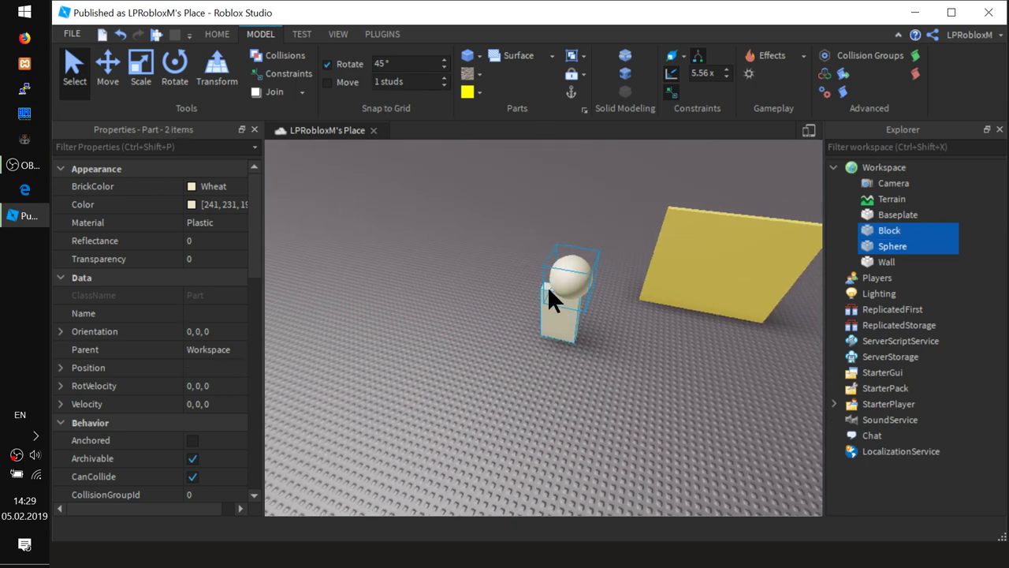
click(212, 34)
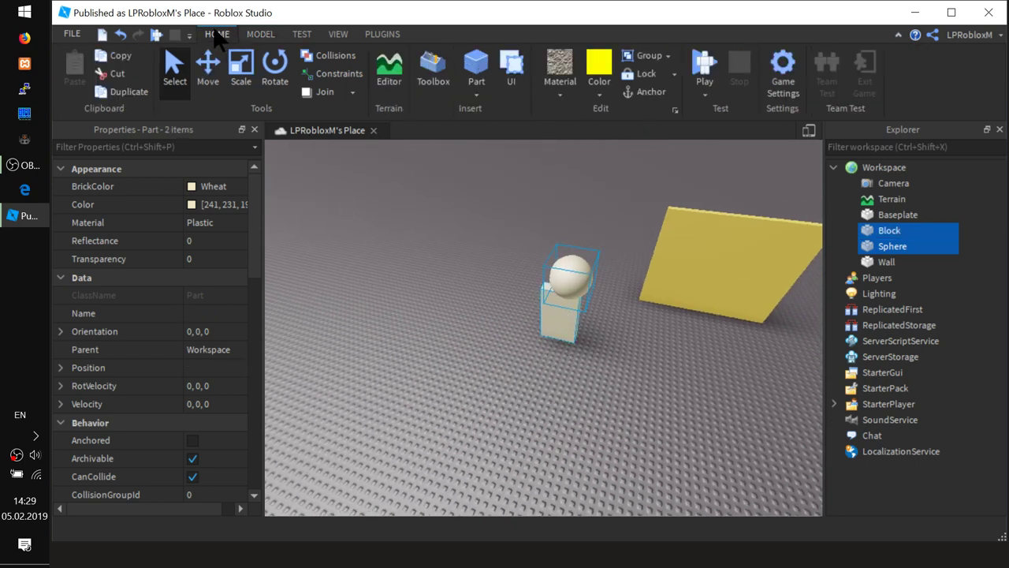
click(263, 36)
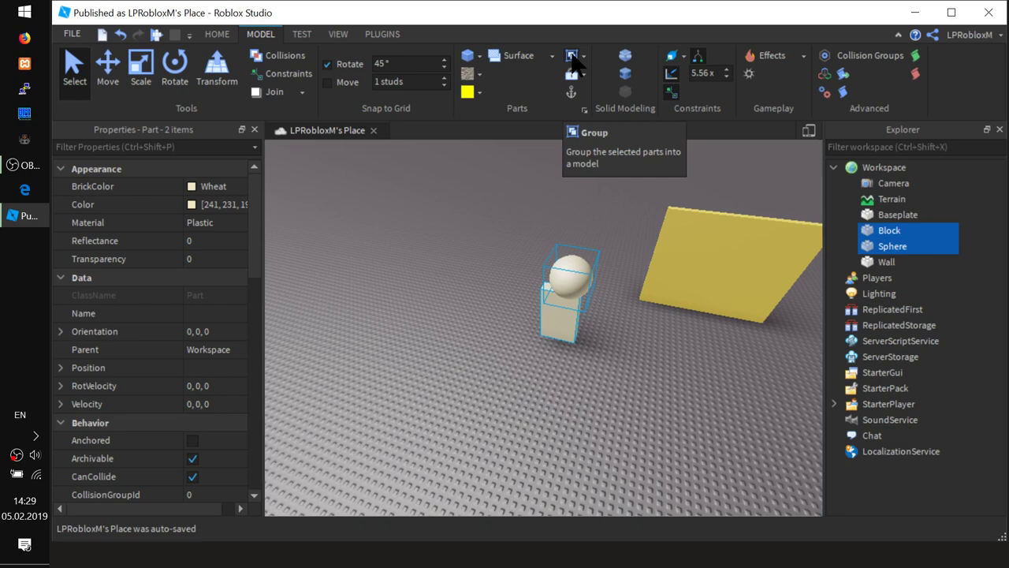
click(573, 57)
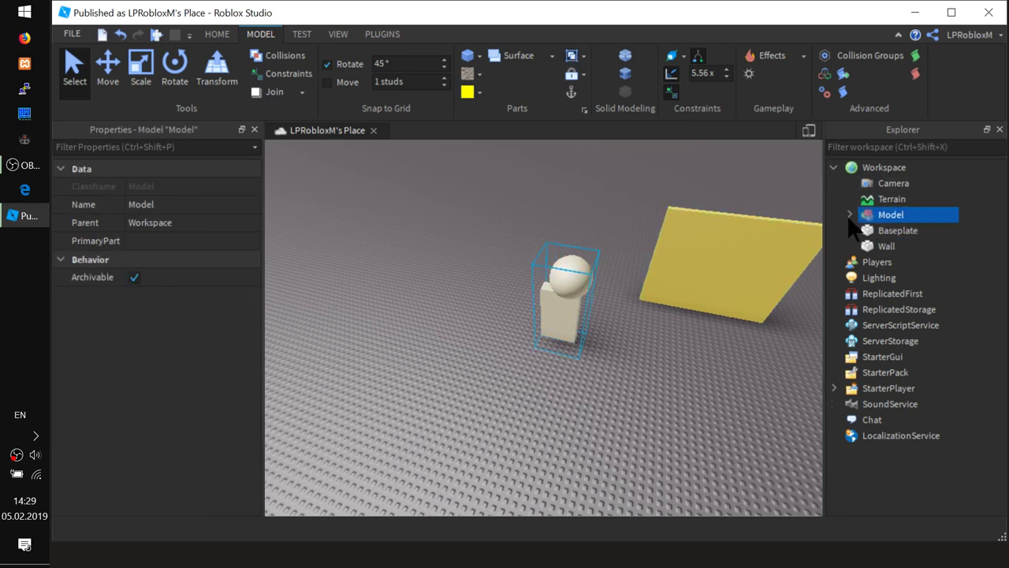
Select only the sphere inside the model and shift it along the X axis to about -26.53, over the block.
click(849, 214)
click(902, 230)
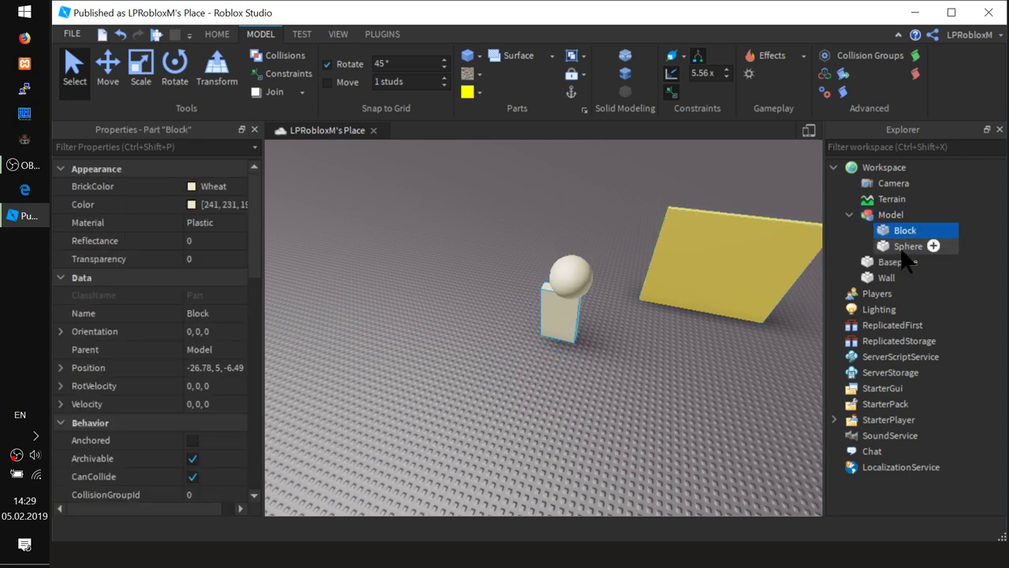
click(905, 245)
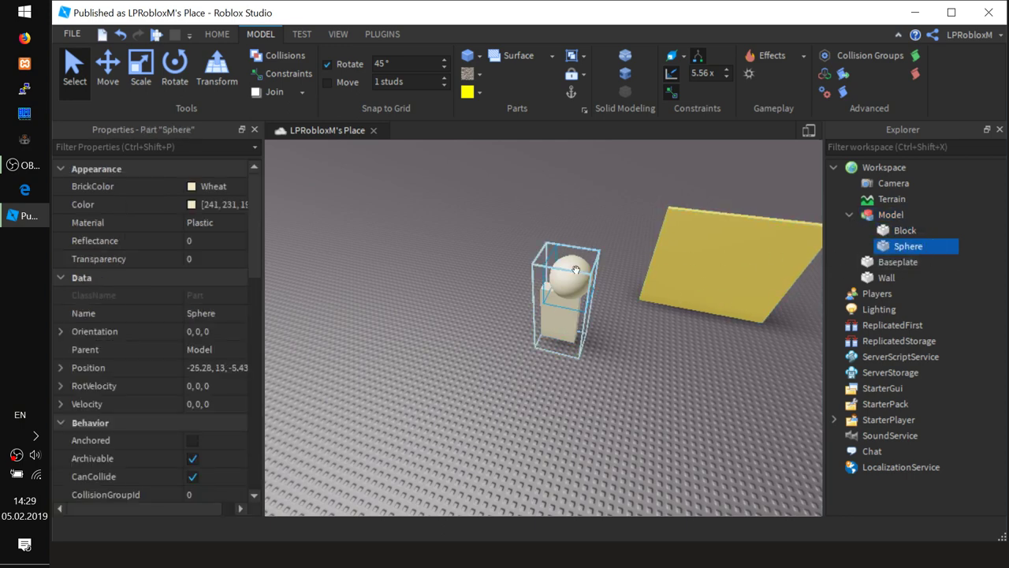
key(ctrl+2)
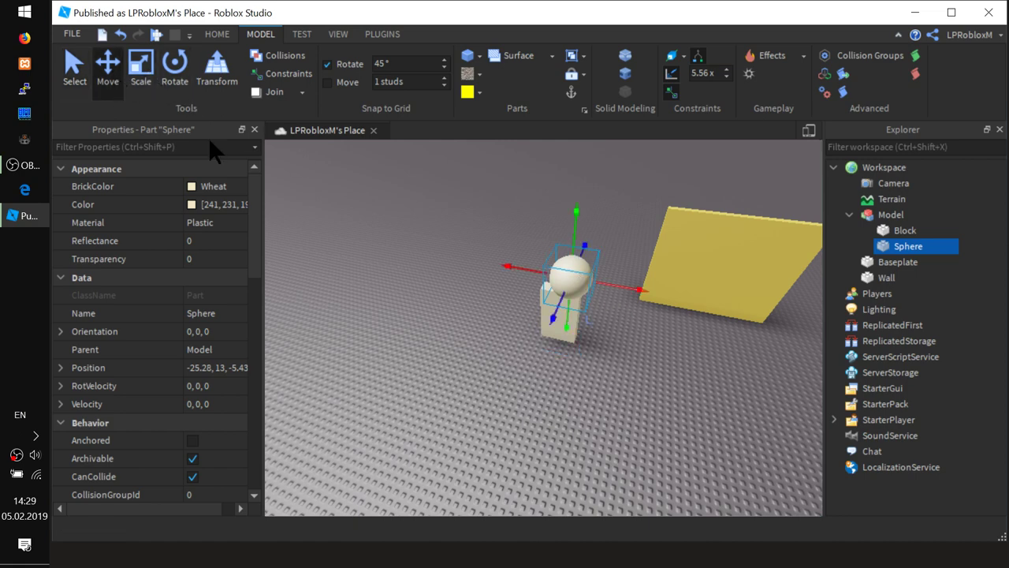
drag(513, 267, 506, 265)
right_drag(676, 358, 675, 358)
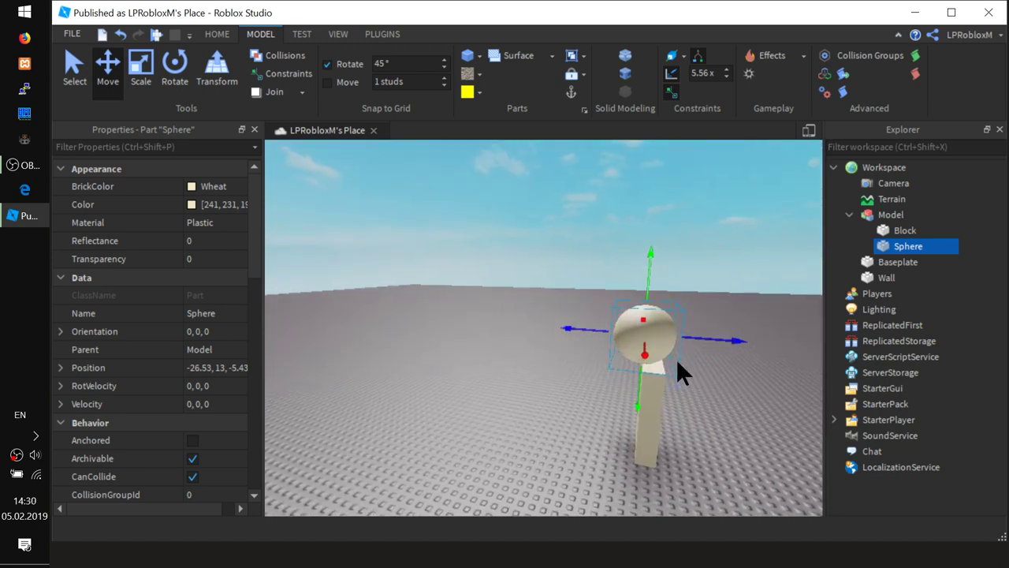
Lower the sphere into the block's top to a height of about 11.12 and centre it across the block's thickness.
click(268, 55)
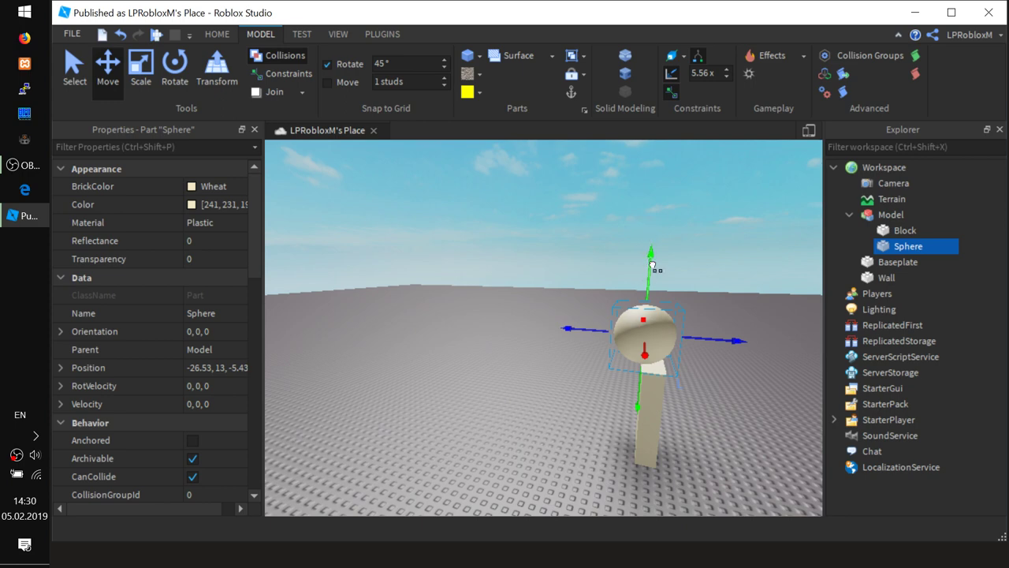
click(298, 56)
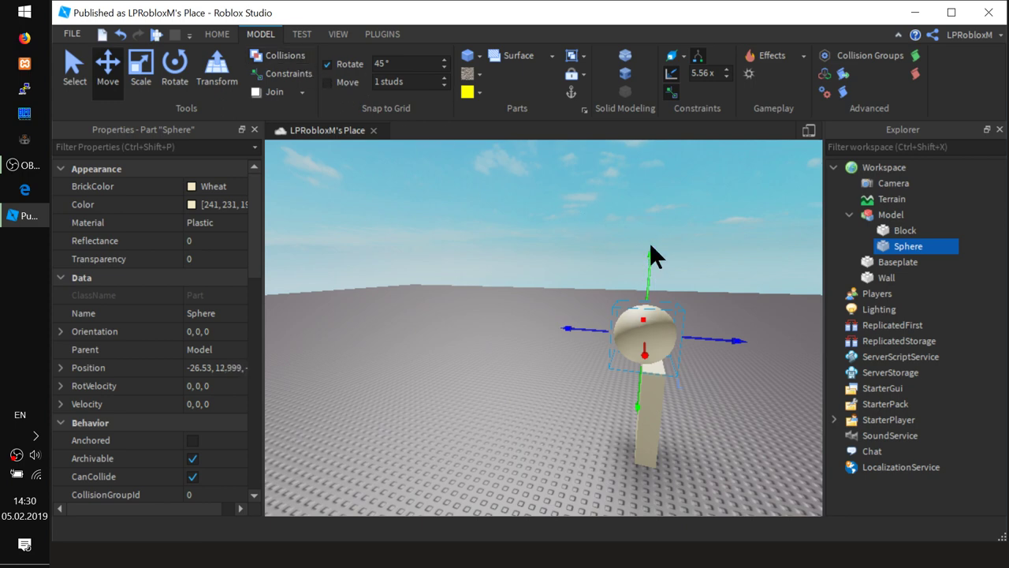
drag(651, 257, 651, 280)
right_drag(717, 435, 721, 433)
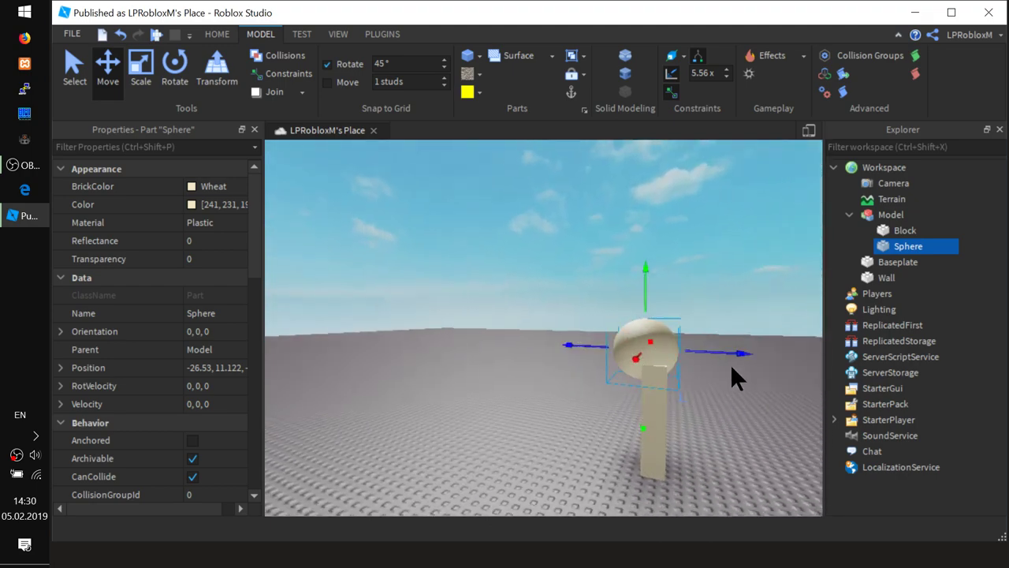
drag(730, 357, 742, 359)
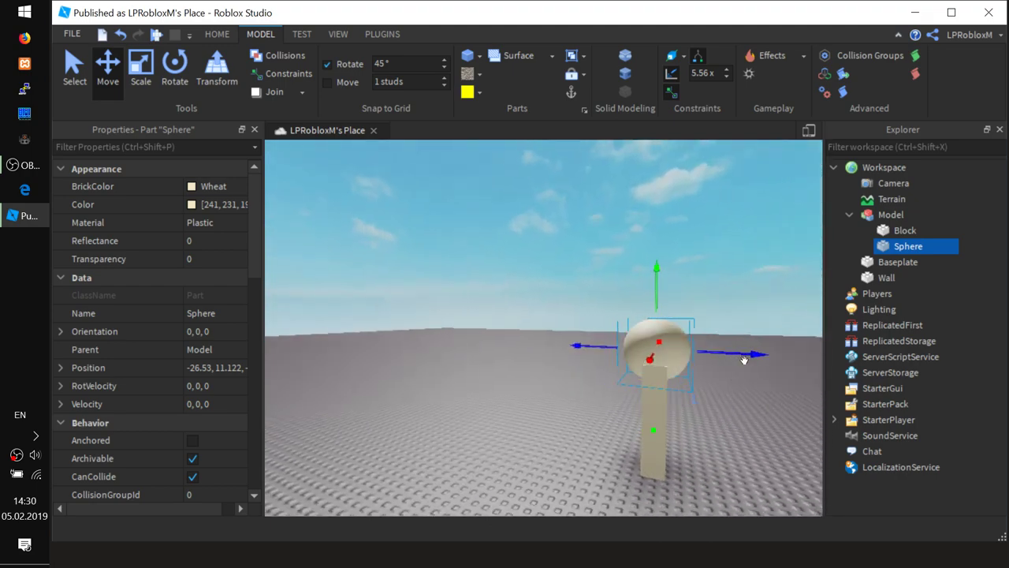
Centre the sphere across the block's width at X about -26.76 and lower it to a height of about 10.16.
right_drag(681, 450, 680, 451)
scroll(534, 302, up, 5)
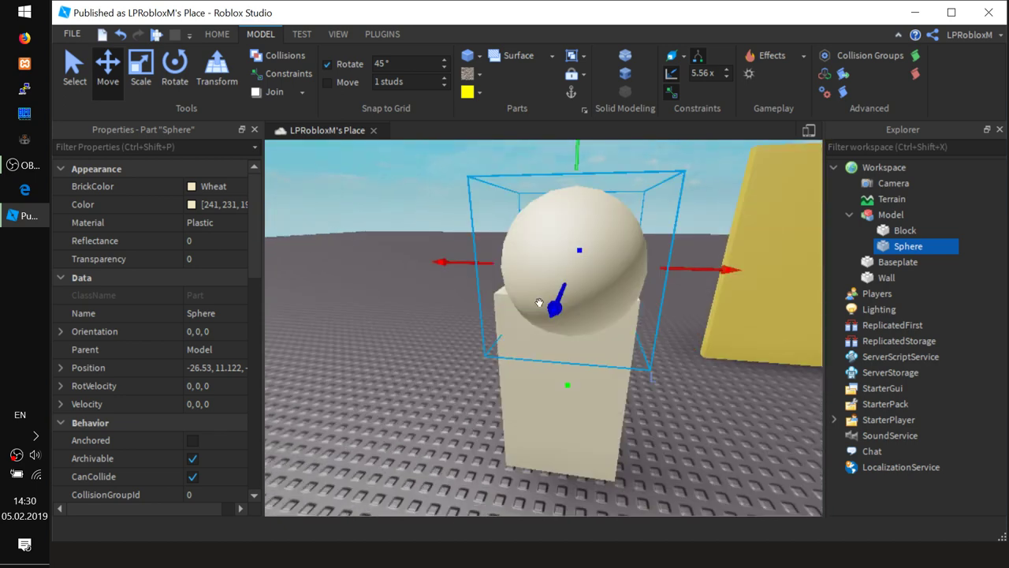
mouse_move(459, 267)
mouse_down()
mouse_move(443, 264)
mouse_move(453, 270)
mouse_up()
right_drag(627, 382, 626, 382)
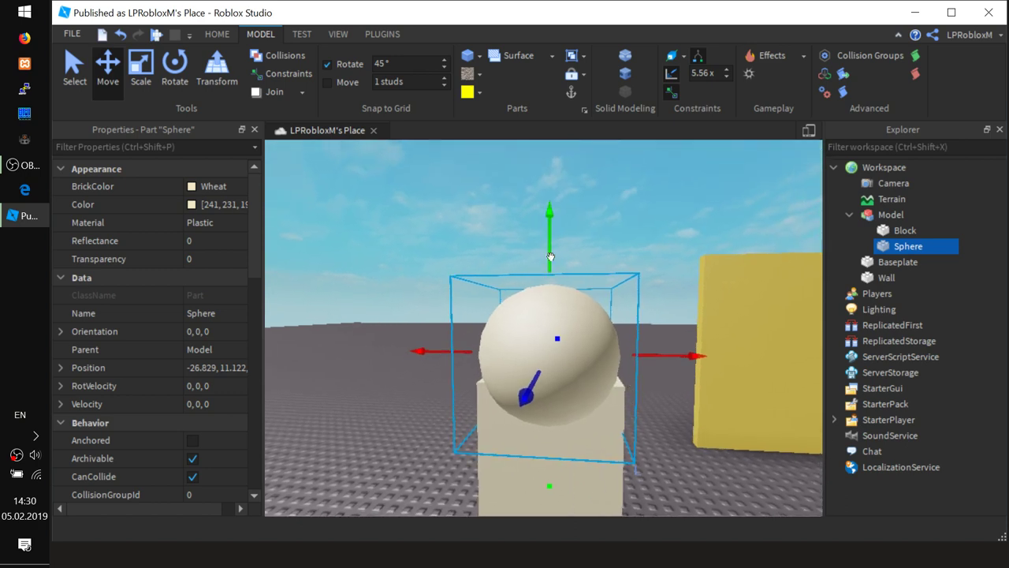
drag(551, 257, 545, 286)
right_drag(544, 298, 545, 302)
right_drag(652, 360, 653, 362)
drag(648, 266, 649, 265)
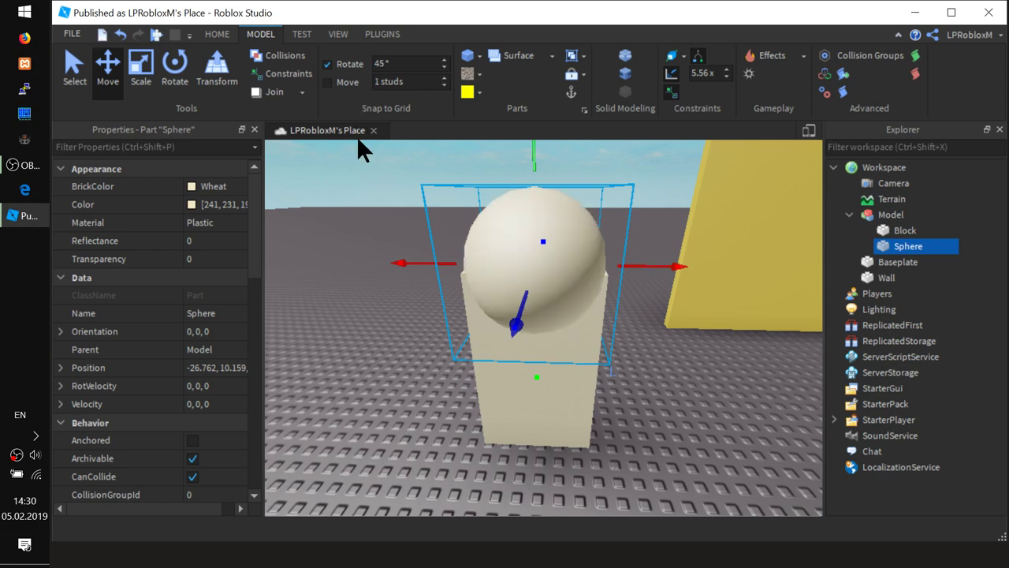
Color the sphere inside the model yellow, leaving the block uncolored.
scroll(684, 365, down, 3)
right_drag(673, 354, 673, 354)
click(906, 230)
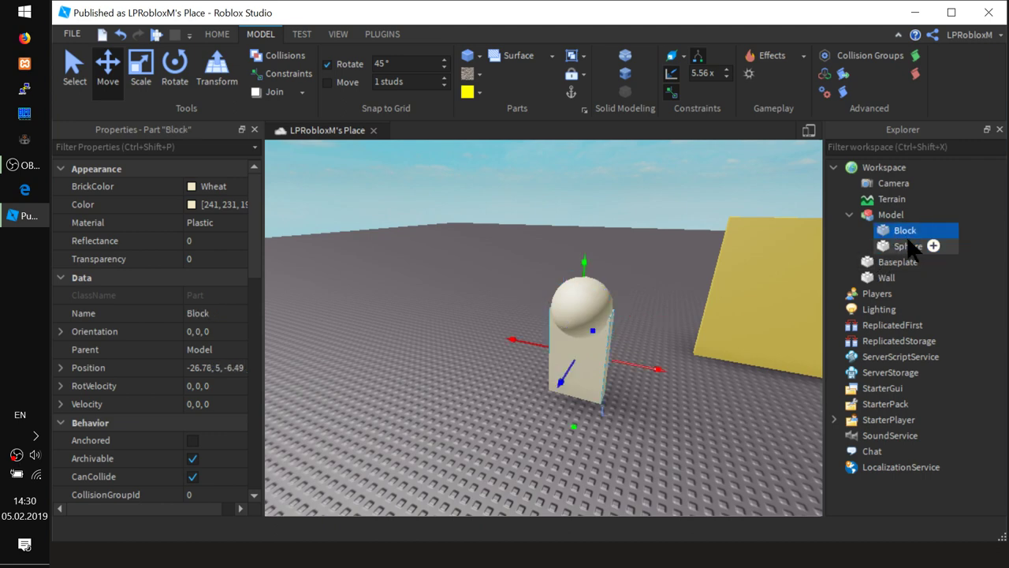
click(908, 246)
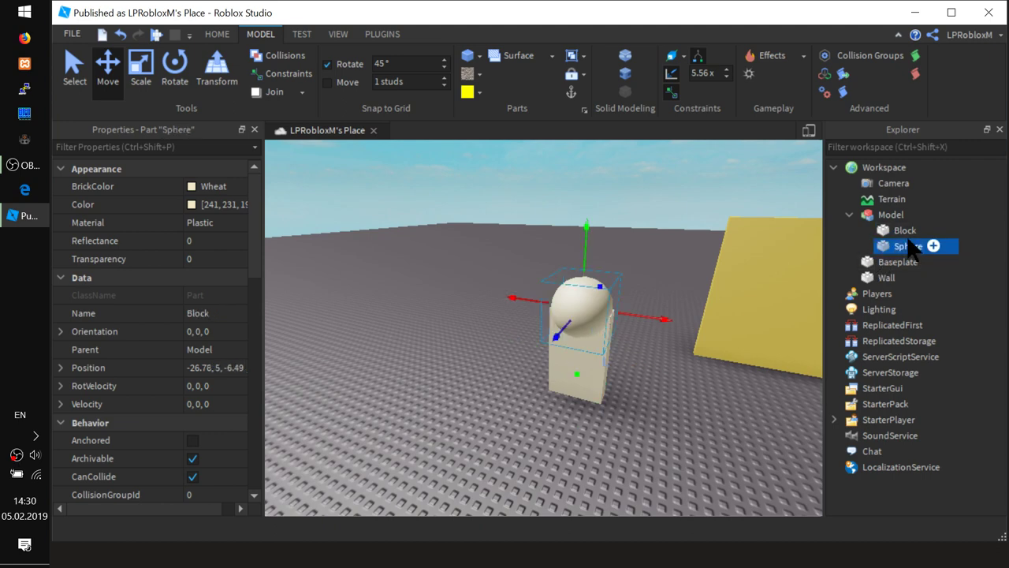
click(467, 91)
click(645, 413)
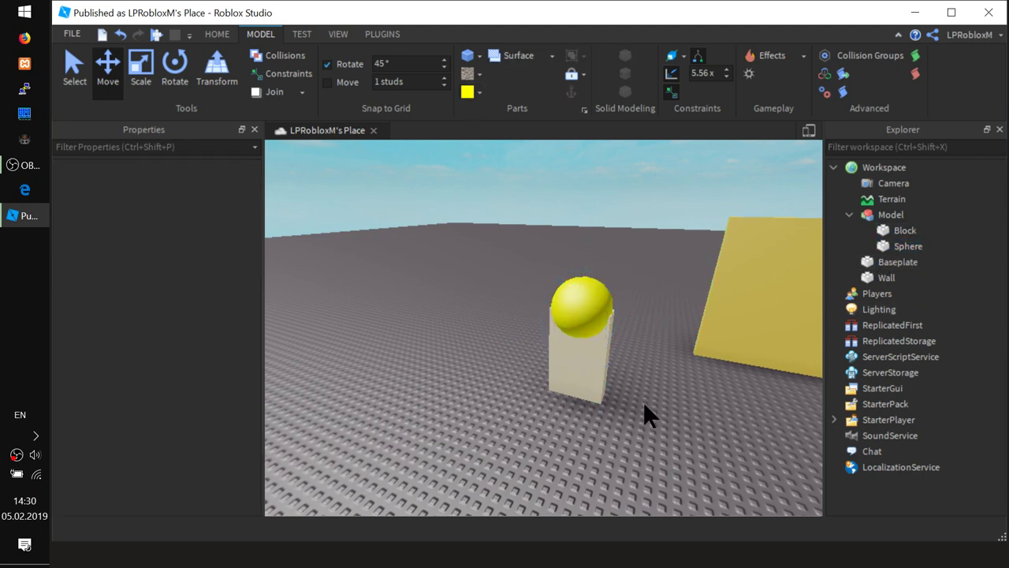
Select the grouped model and move the block and sphere together across the baseplate.
click(78, 69)
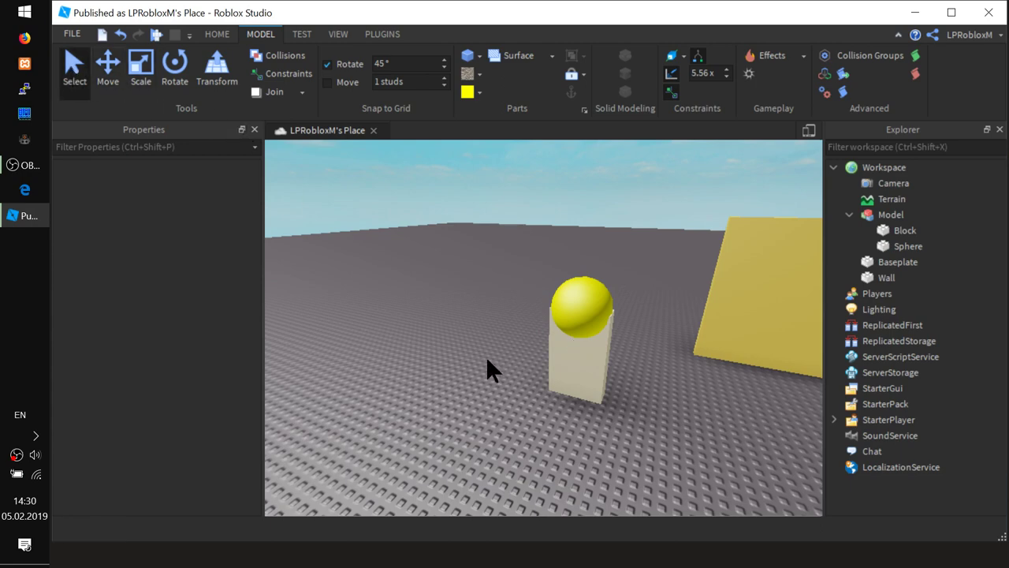
drag(565, 342, 628, 396)
scroll(719, 450, up, 3)
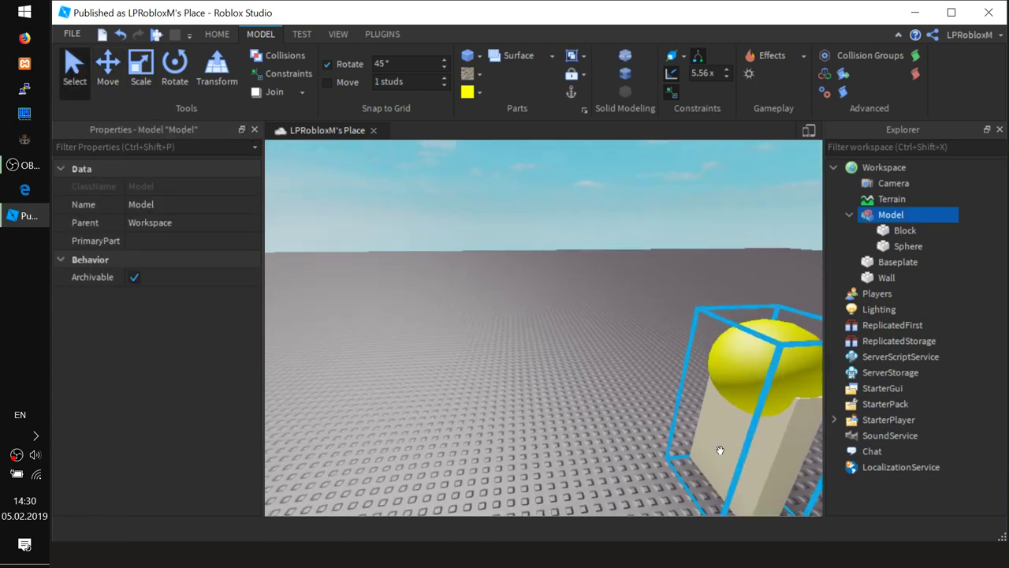
scroll(720, 450, down, 3)
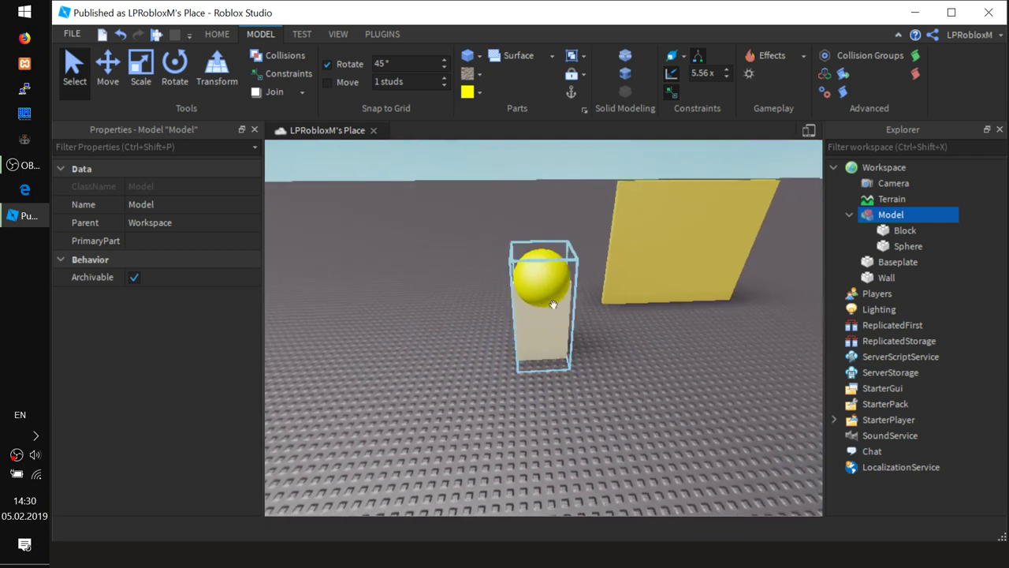
drag(549, 304, 481, 355)
right_drag(622, 375, 622, 374)
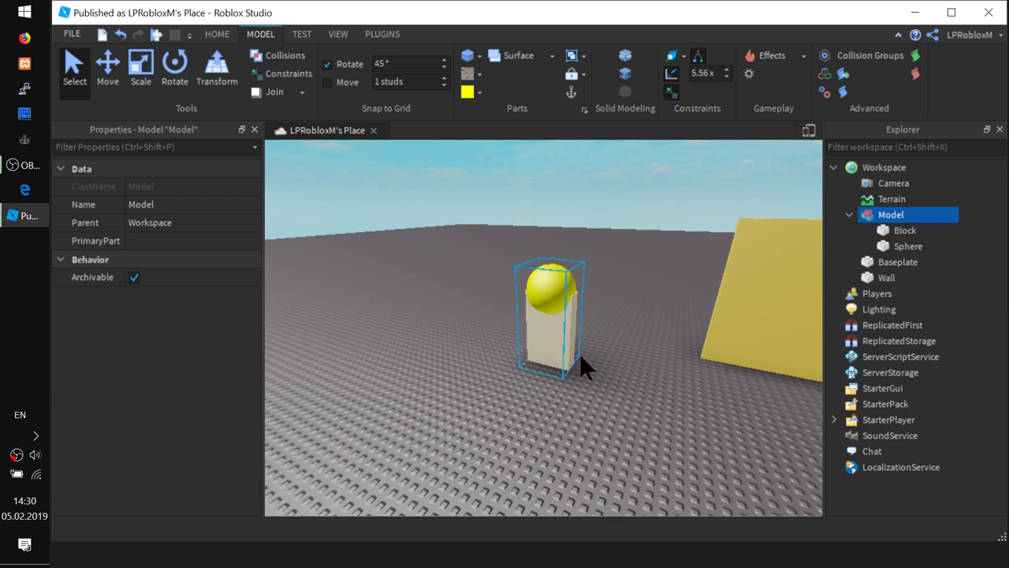
drag(576, 336, 587, 370)
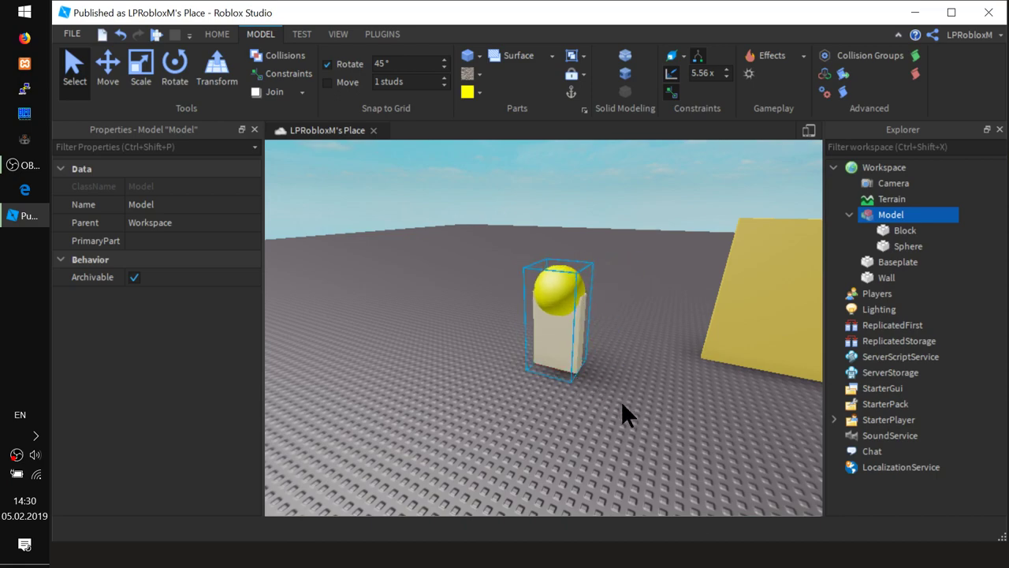
right_drag(621, 400, 621, 401)
drag(424, 349, 466, 413)
right_drag(634, 393, 643, 398)
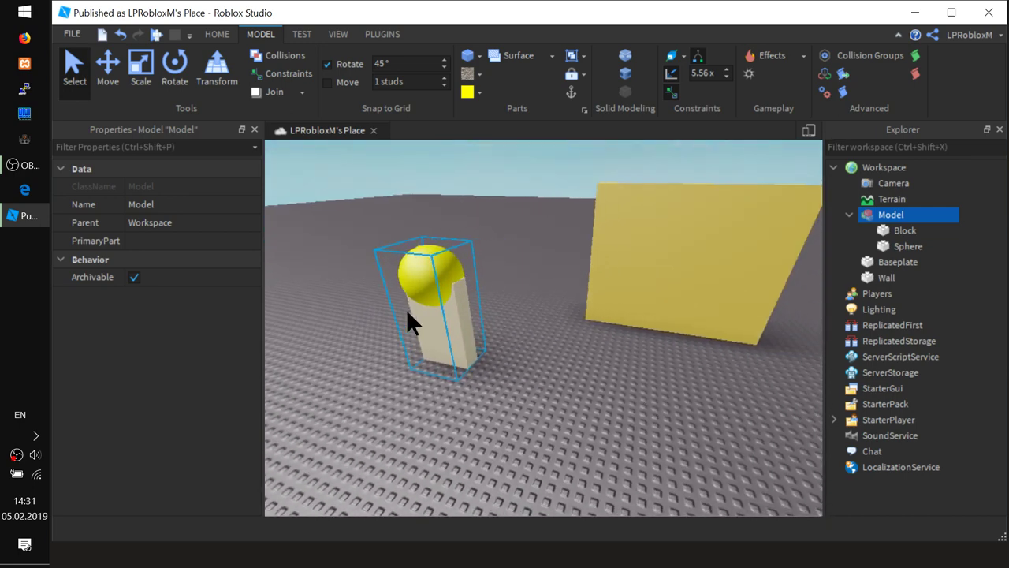
Select the yellow wall and duplicate it in place.
right_drag(565, 421, 565, 421)
right_drag(551, 299, 551, 298)
scroll(551, 299, down, 3)
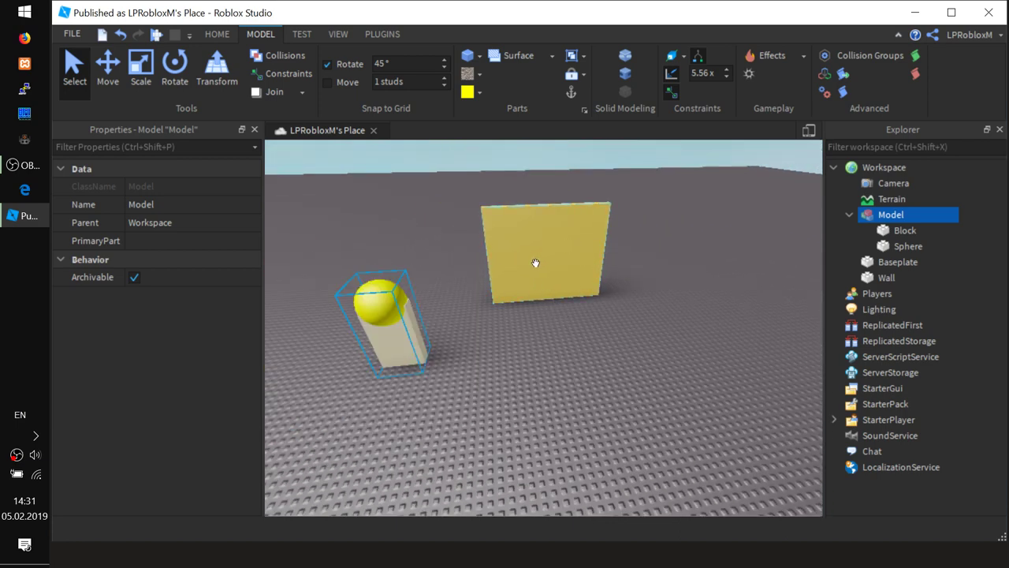
scroll(536, 263, up, 2)
right_drag(513, 220, 518, 220)
scroll(517, 220, up, 2)
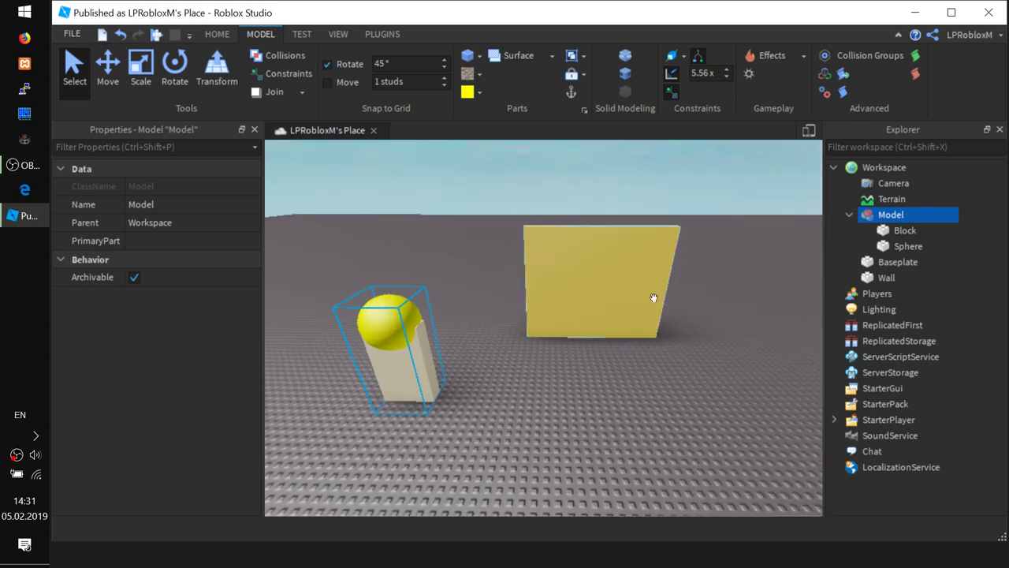
click(601, 266)
right_drag(678, 326, 723, 314)
scroll(716, 319, up, 2)
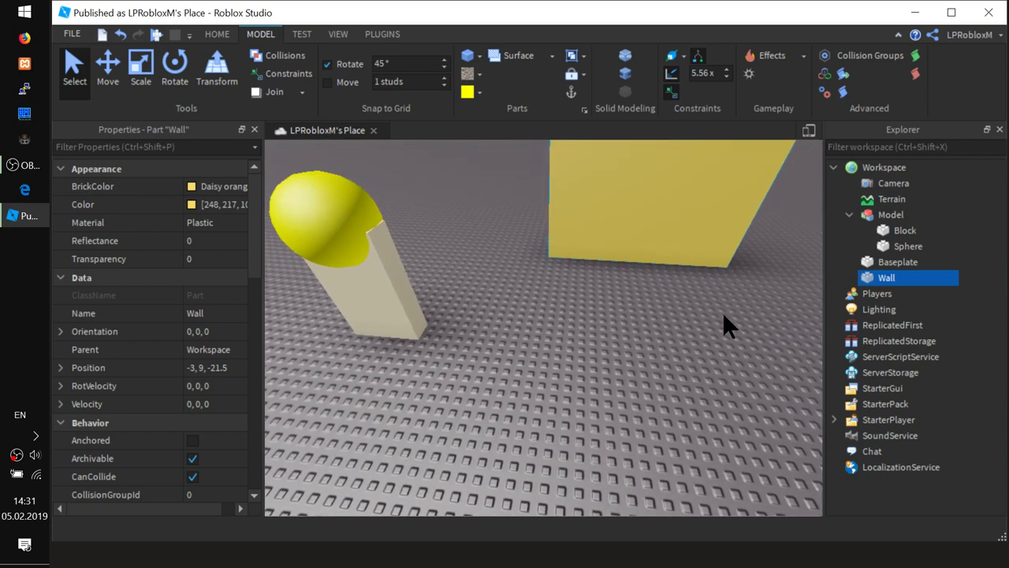
key(q)
key(e)
key(d)
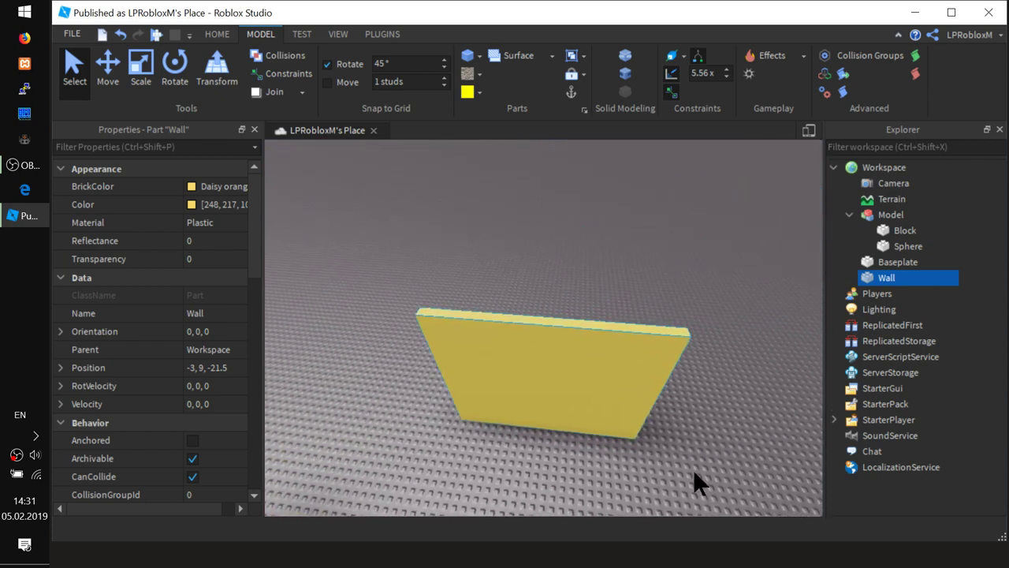
key(s)
right_drag(583, 411, 583, 411)
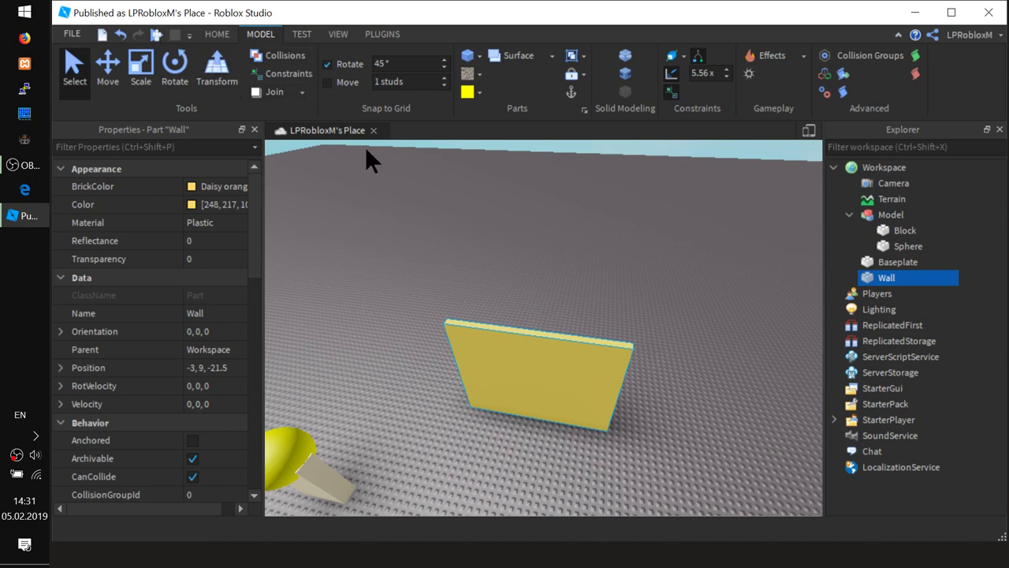
click(214, 35)
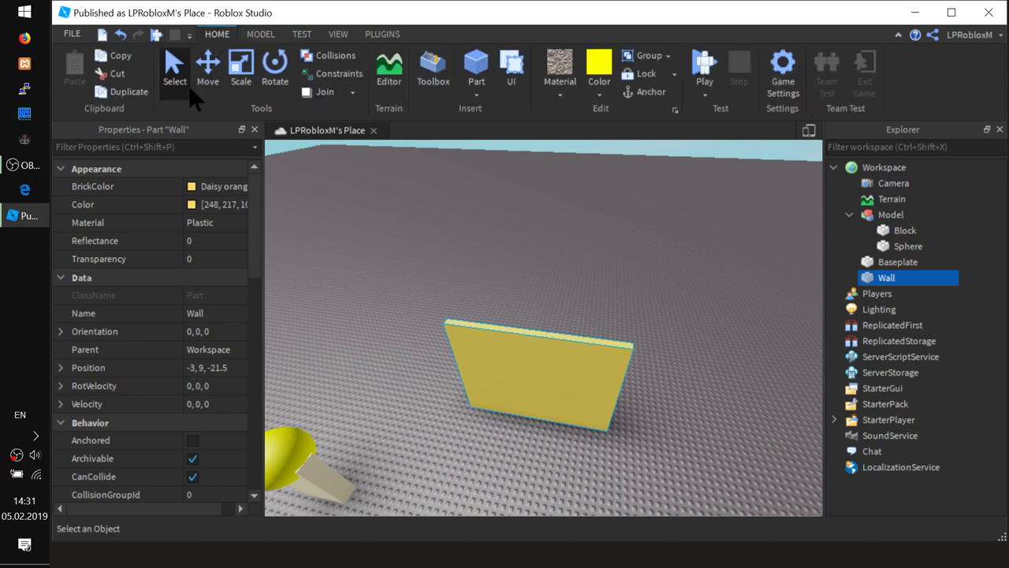
click(129, 91)
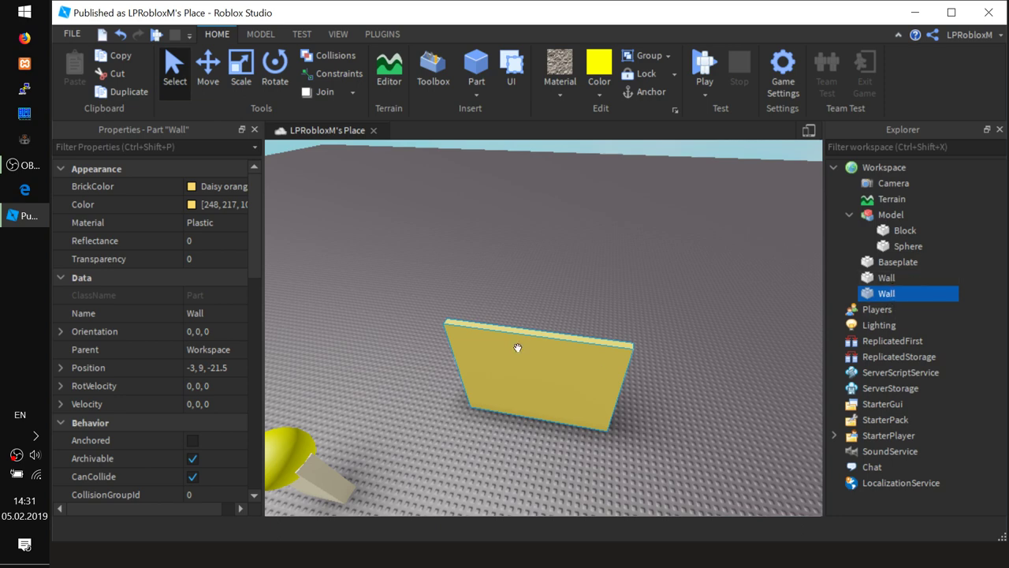
Rotate the duplicate wall 90° about the vertical axis and move it to about X 8.158, Z -10.975, forming a corner with the original.
click(275, 69)
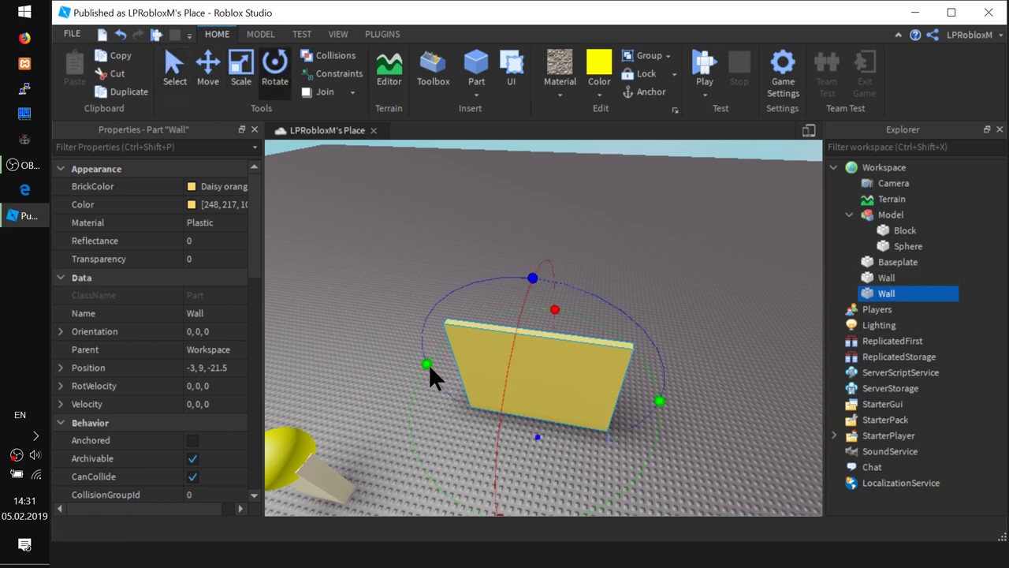
drag(427, 362, 576, 445)
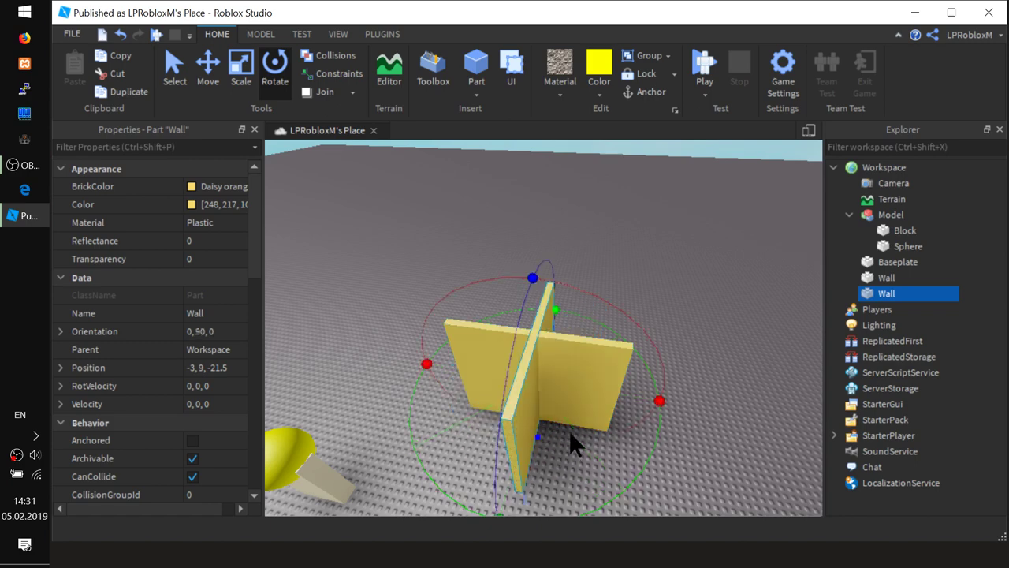
key(ctrl+2)
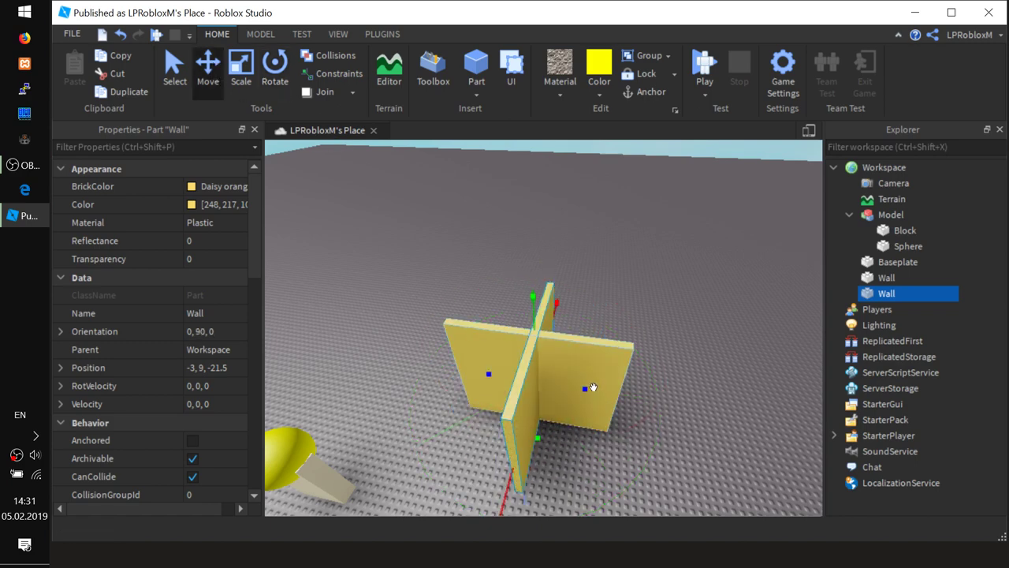
drag(592, 387, 677, 424)
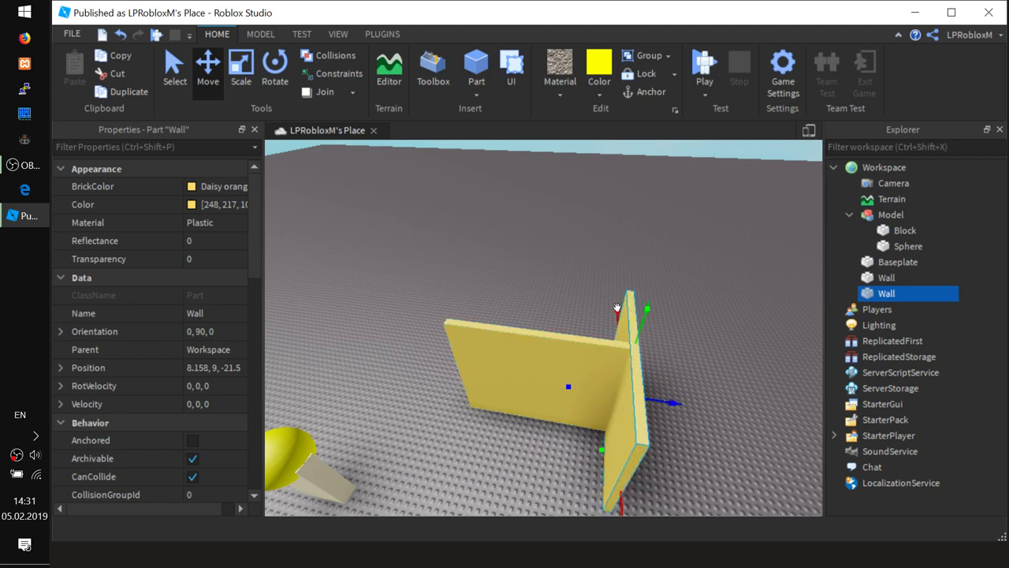
drag(618, 308, 621, 354)
click(728, 376)
Color the rotated duplicate wall yellowish green, leaving the original wall unchanged.
right_drag(731, 384, 734, 392)
scroll(729, 397, down, 2)
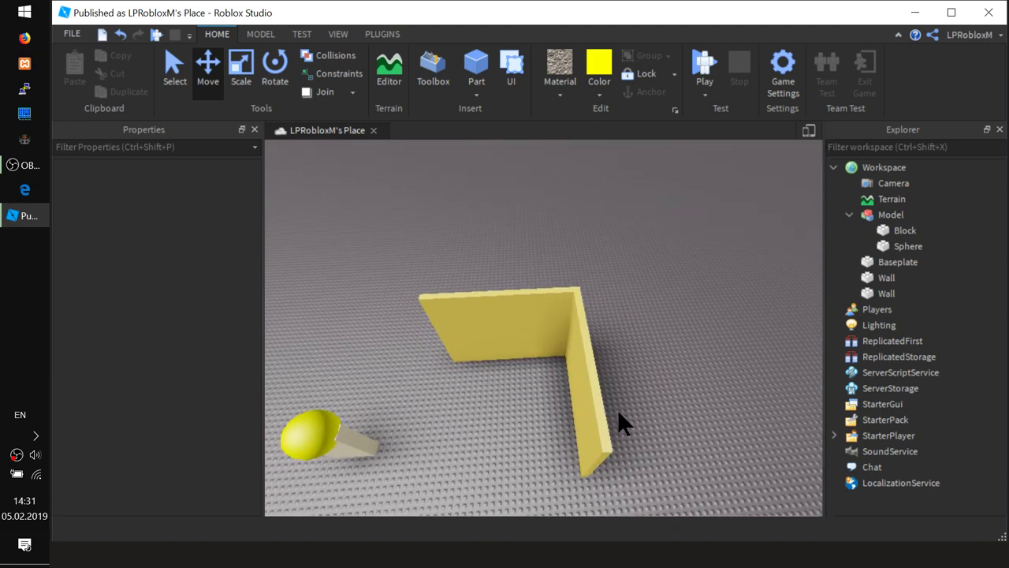
scroll(622, 406, up, 8)
scroll(673, 394, down, 6)
scroll(654, 395, up, 6)
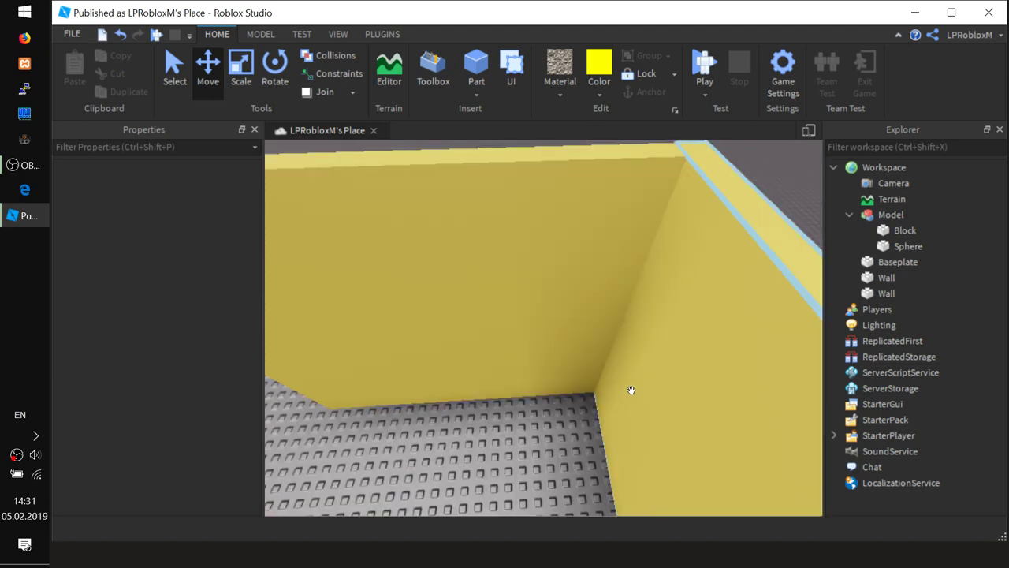
click(725, 294)
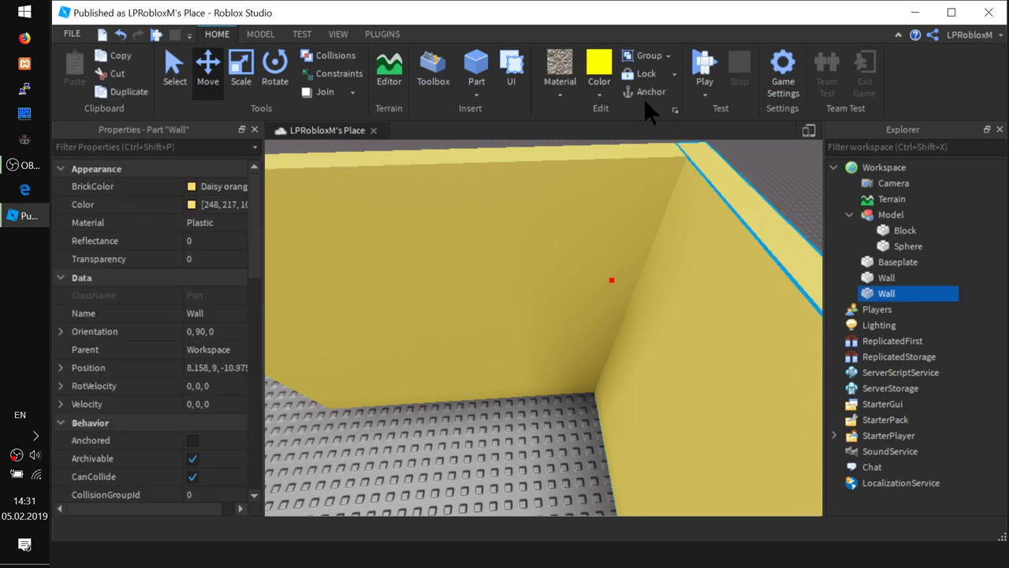
key(ctrl+1)
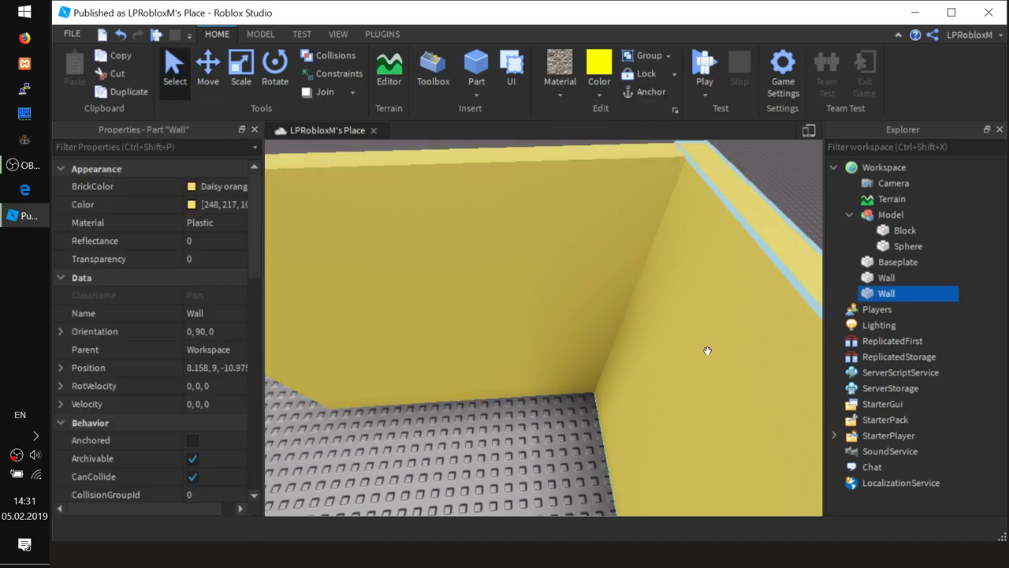
click(604, 86)
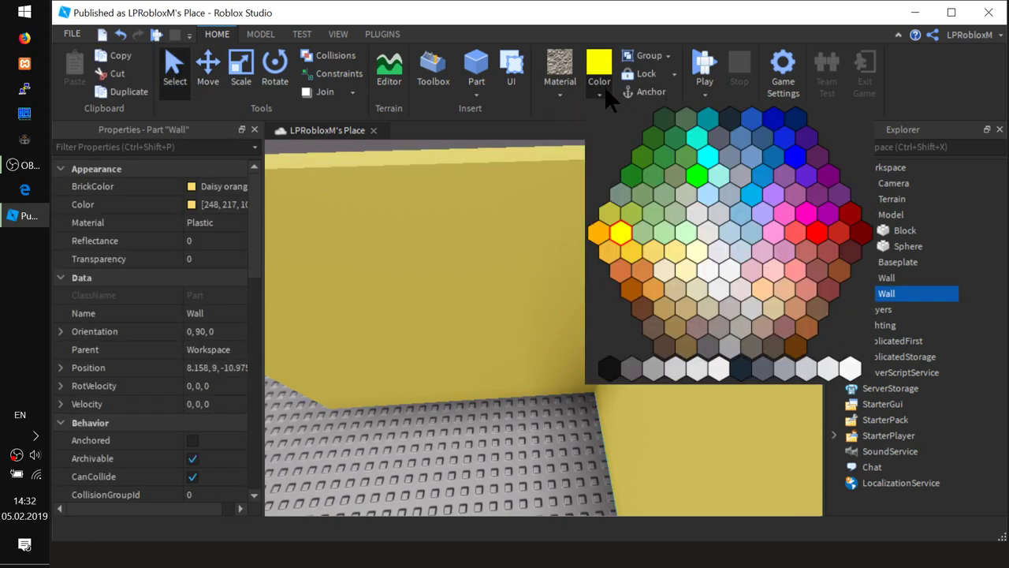
click(637, 212)
scroll(645, 302, down, 5)
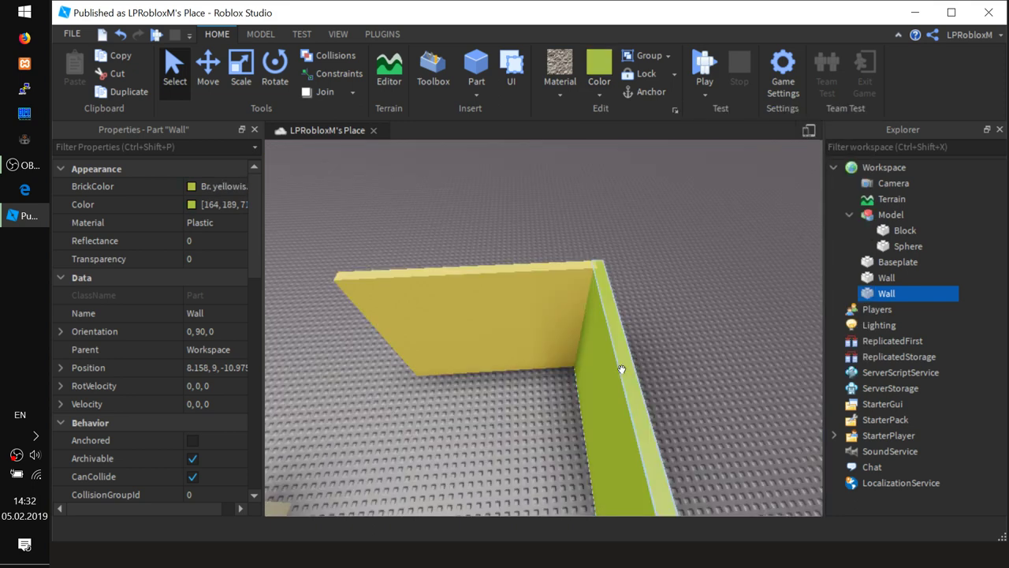
Select both the yellow and green walls and fuse them into a single part with Union.
click(491, 339)
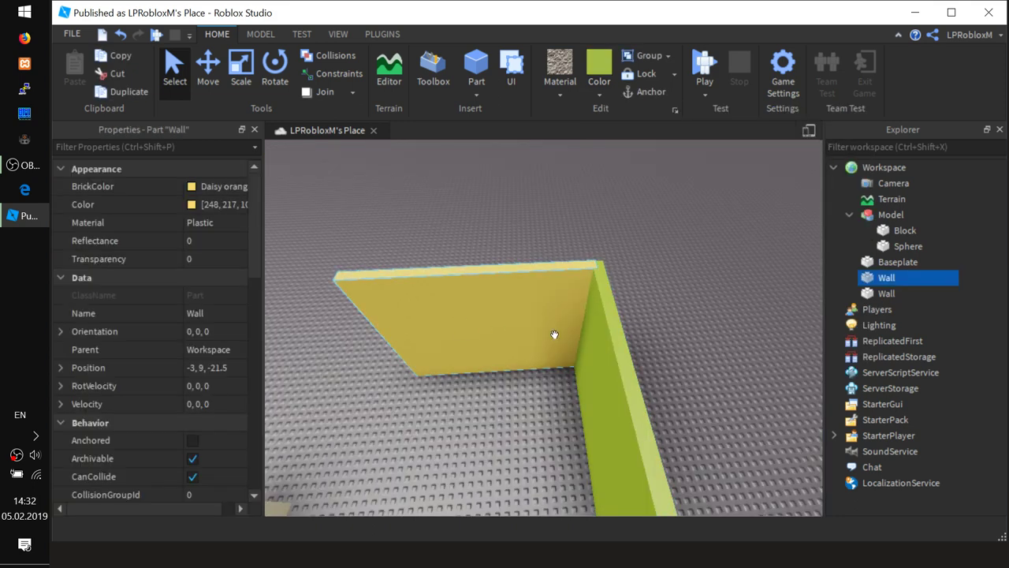
shift+click(630, 386)
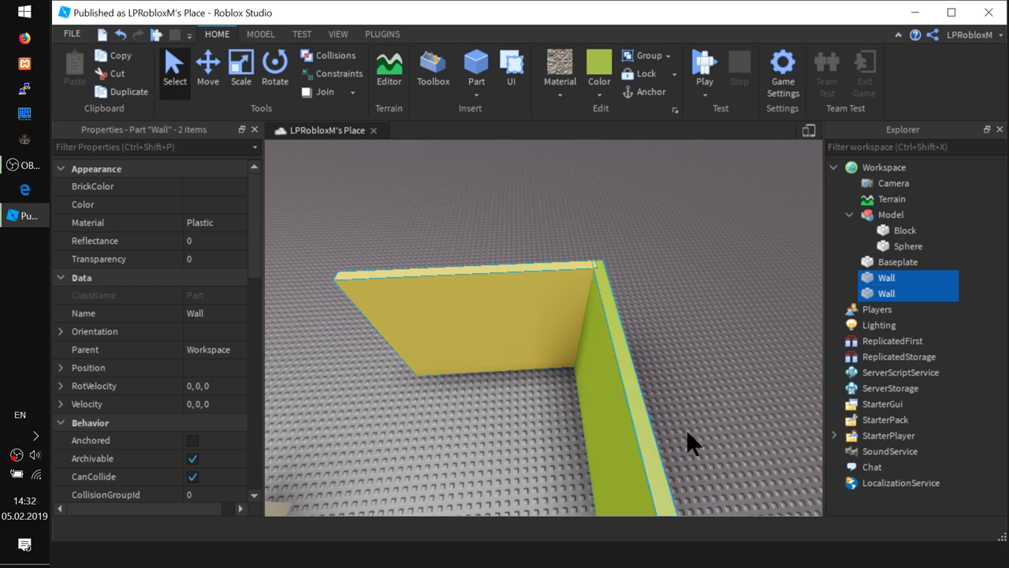
scroll(556, 428, down, 2)
right_drag(514, 448, 512, 449)
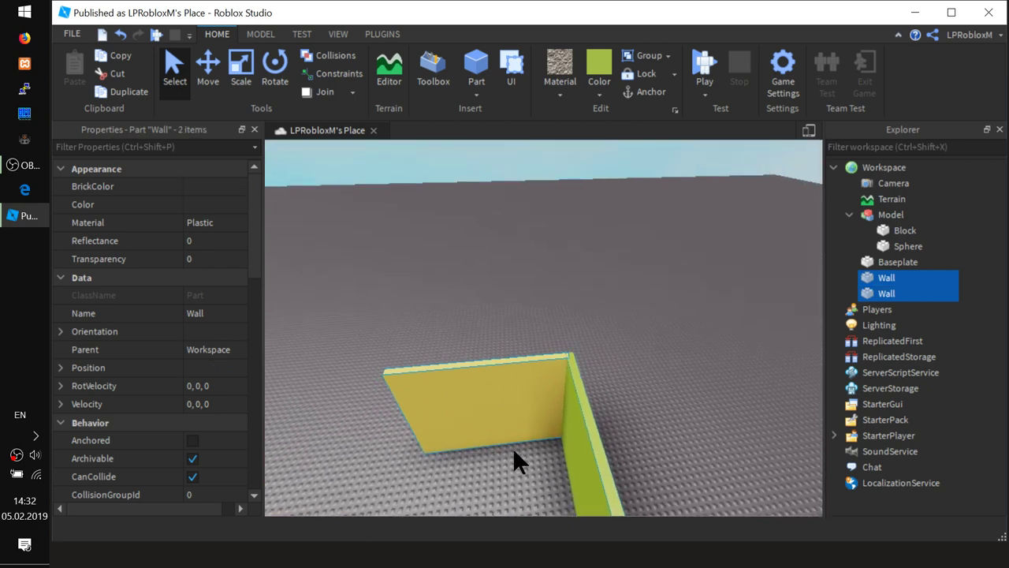
scroll(512, 448, down, 3)
key(q)
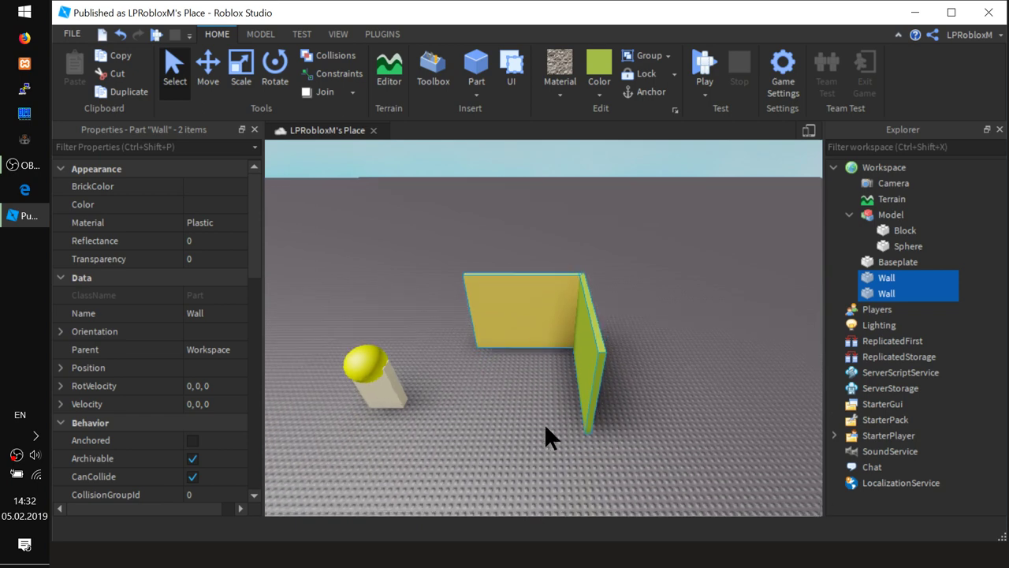
key(q)
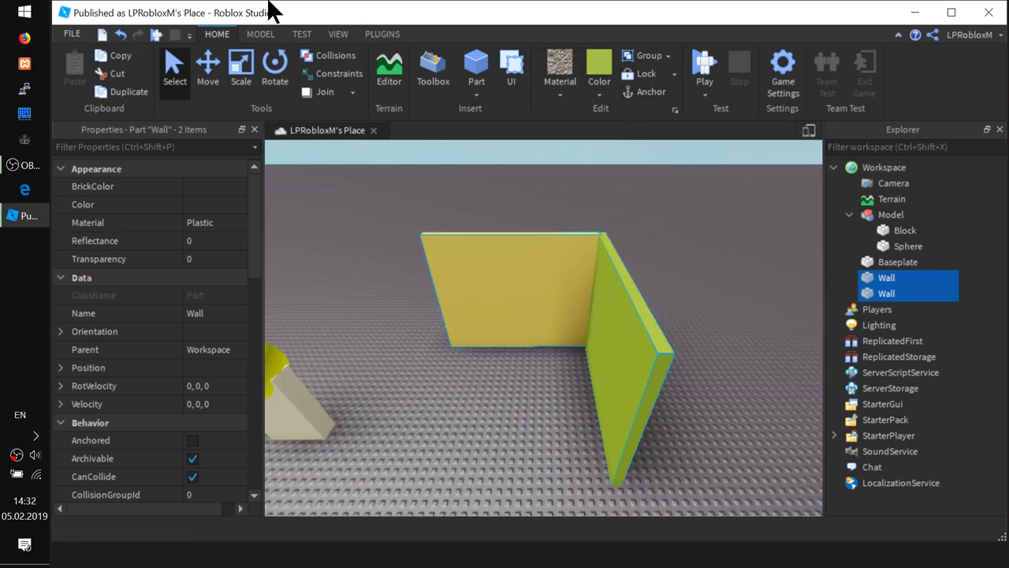
click(262, 35)
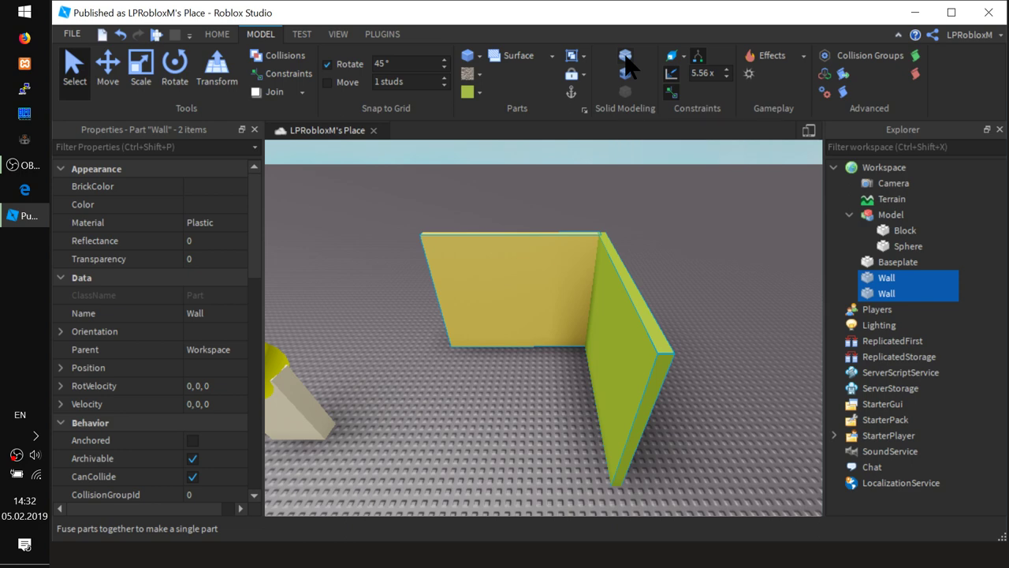
click(626, 56)
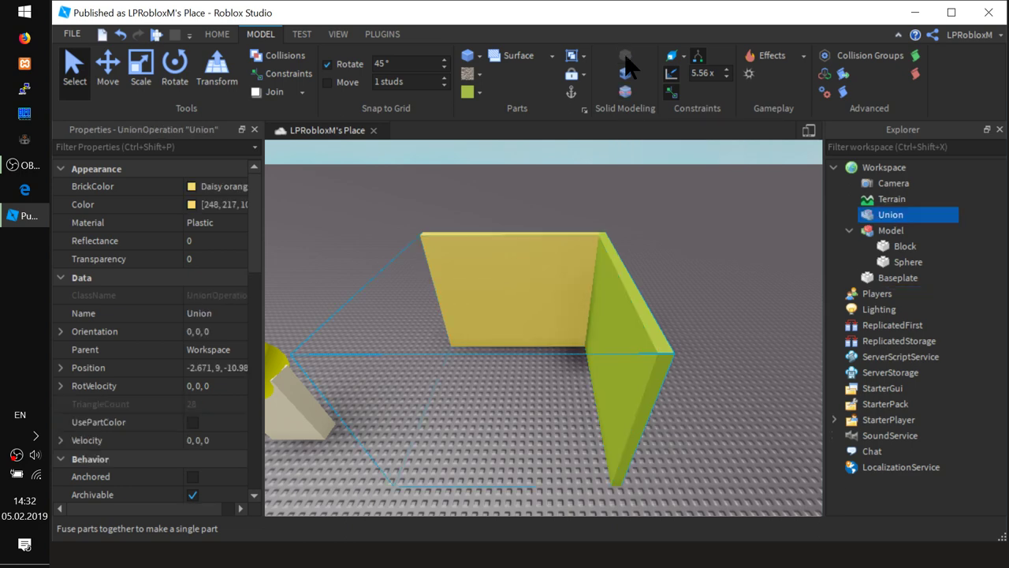
Compare the fused walls with the grouped block-and-sphere model, checking how each is selected and listed in the Workspace hierarchy.
click(704, 364)
click(553, 285)
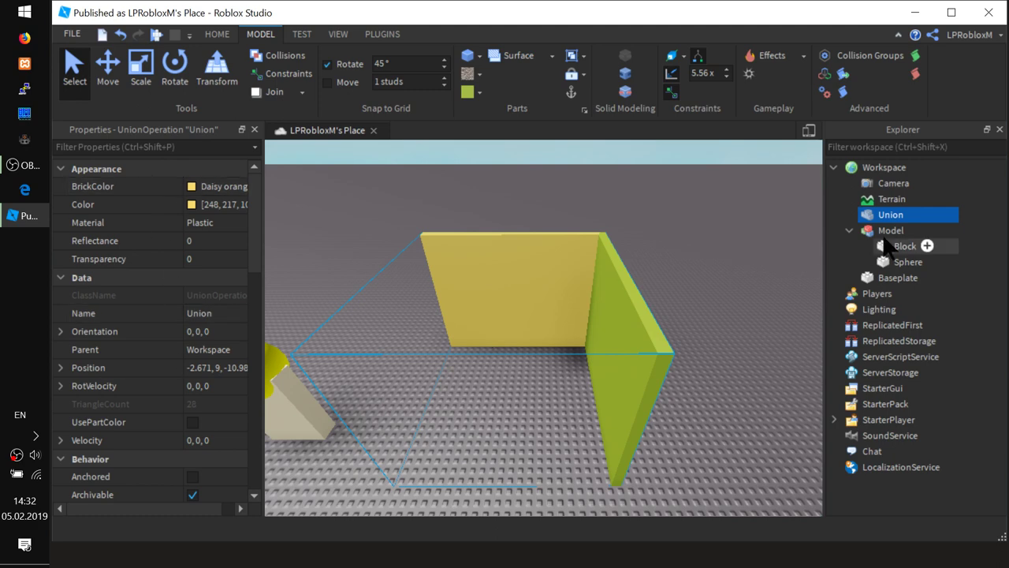
click(849, 230)
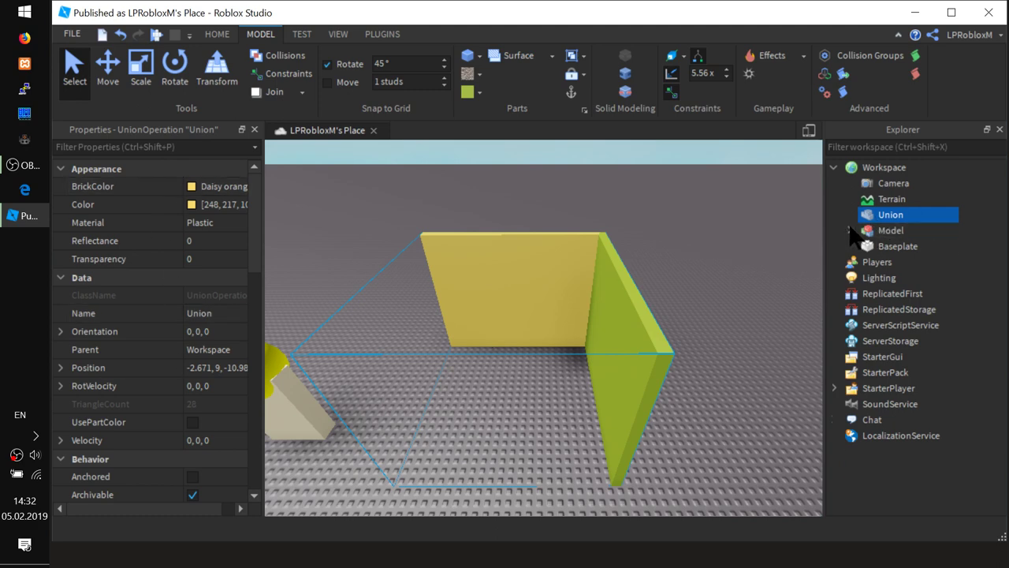
key(f)
click(379, 327)
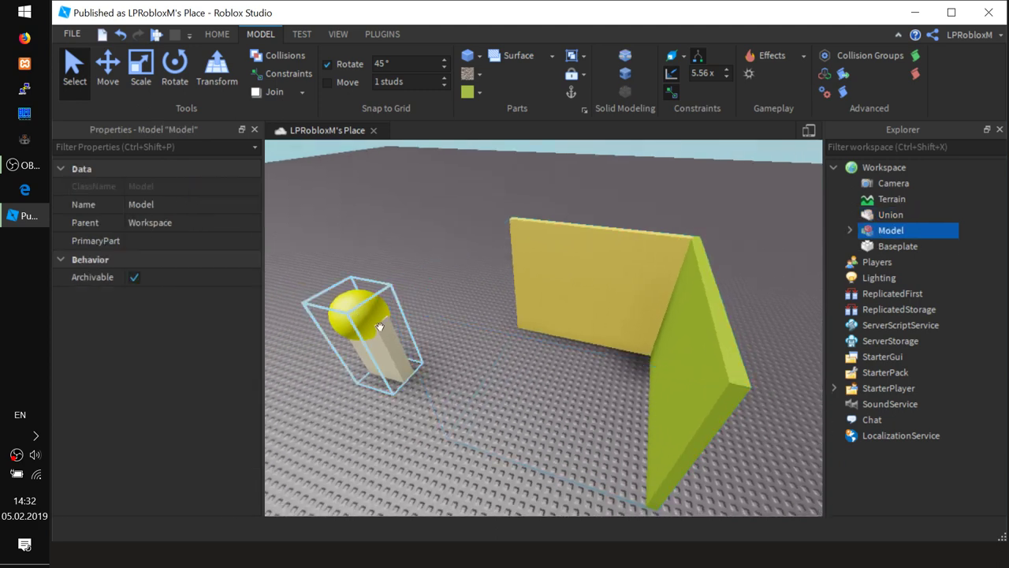
right_drag(663, 365, 796, 347)
click(878, 219)
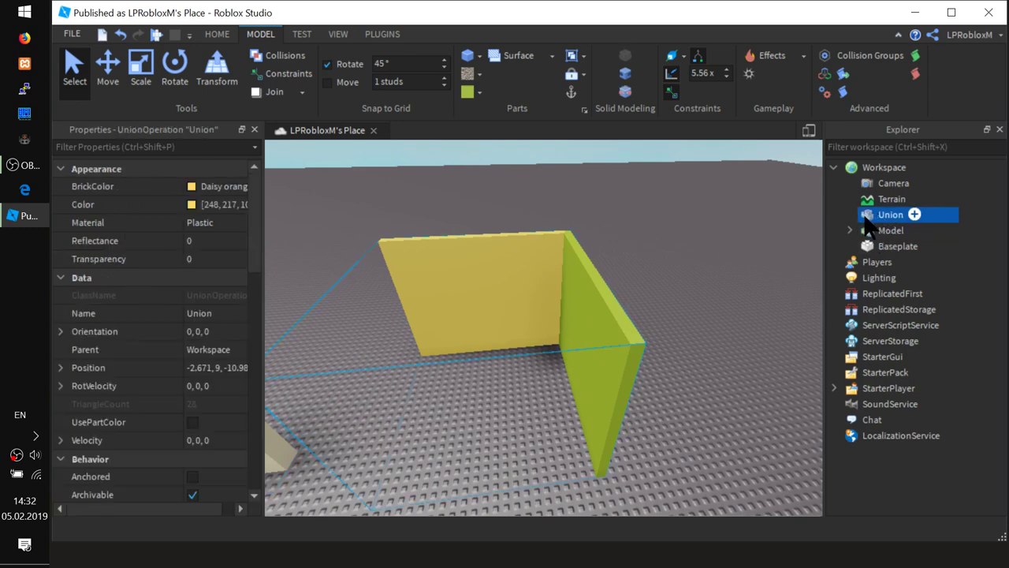
right_drag(476, 362, 476, 361)
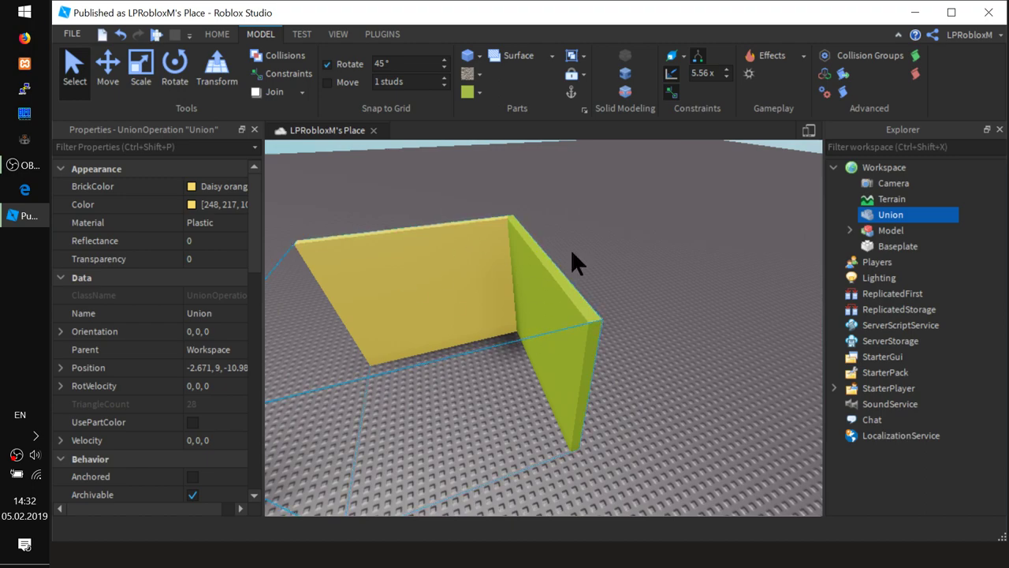
right_drag(590, 355, 590, 356)
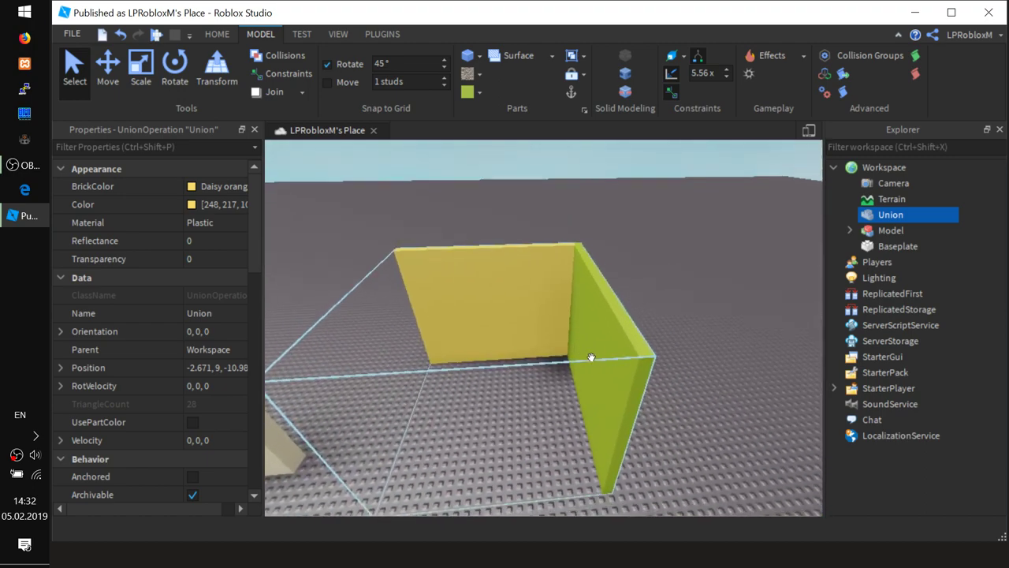
Set the fused walls' material to Metal and enable UsePartColor for a single color.
click(206, 226)
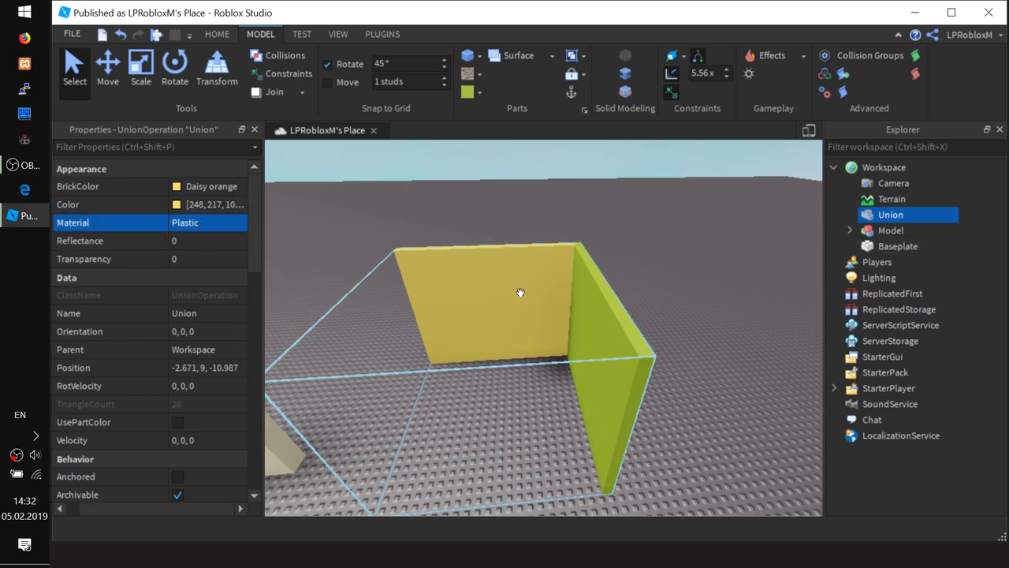
click(238, 220)
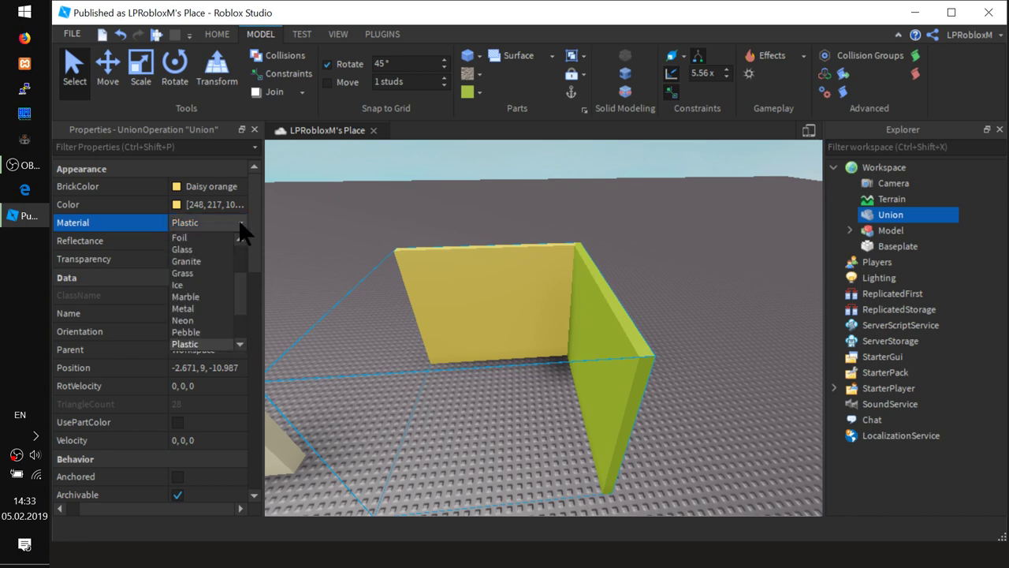
click(198, 307)
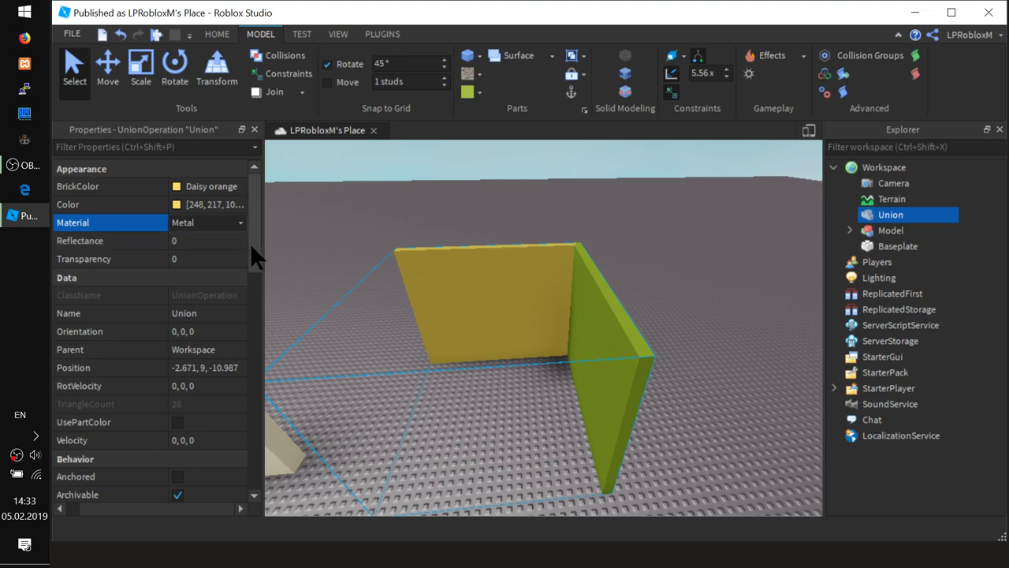
scroll(256, 255, down, 3)
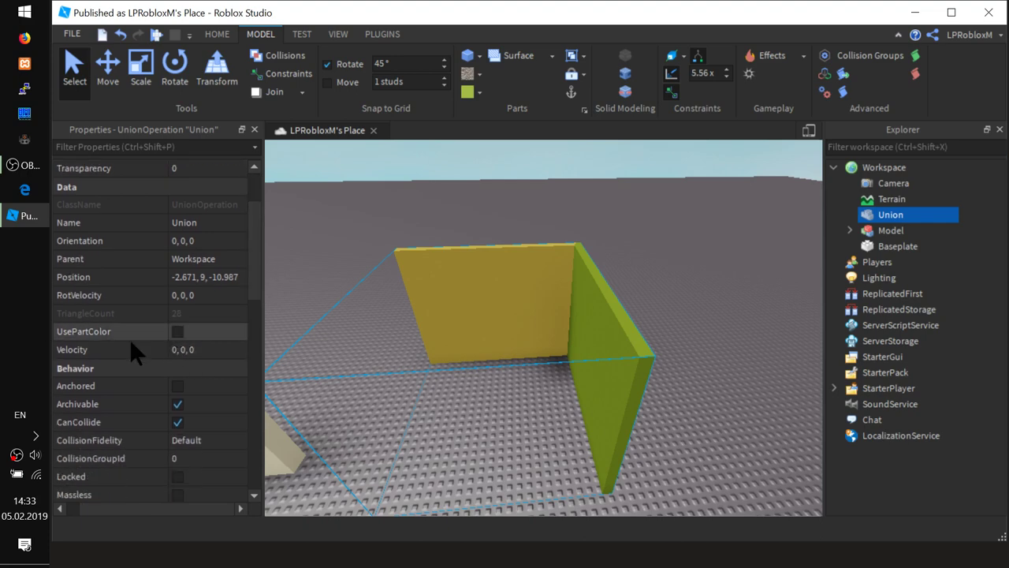
click(177, 332)
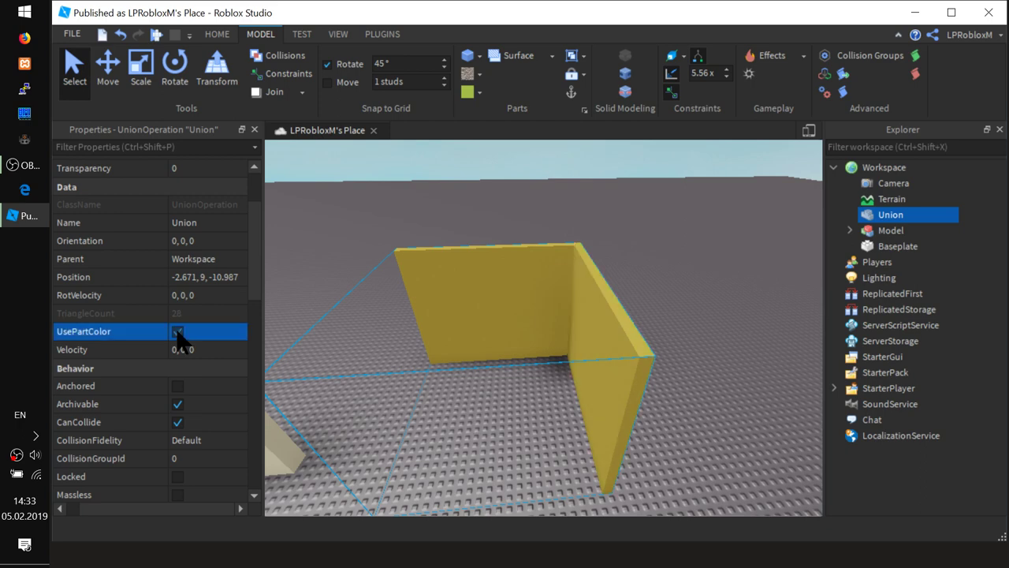
Disable UsePartColor on the fused walls to restore each wall's own color.
right_drag(495, 388, 488, 389)
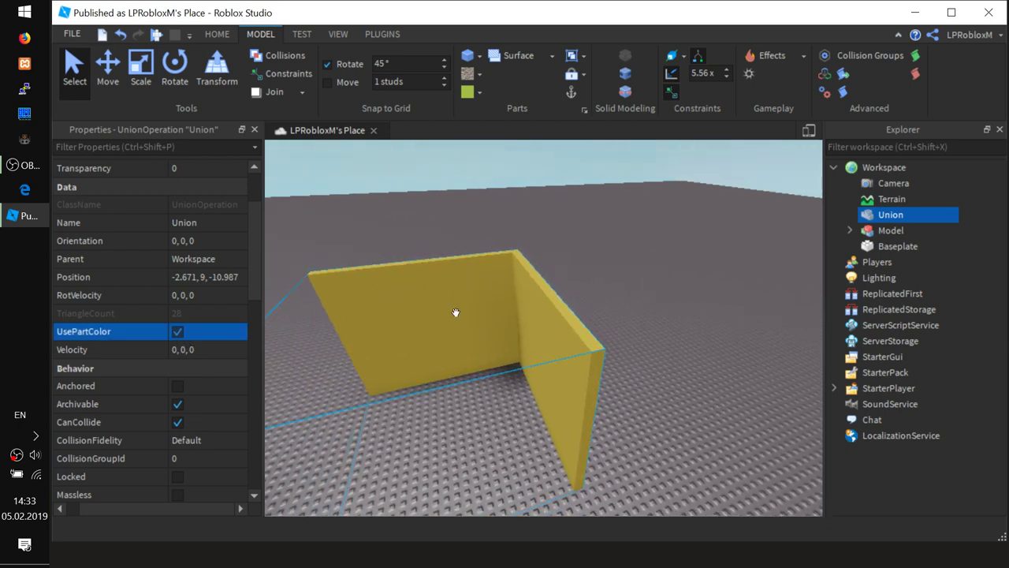
click(178, 332)
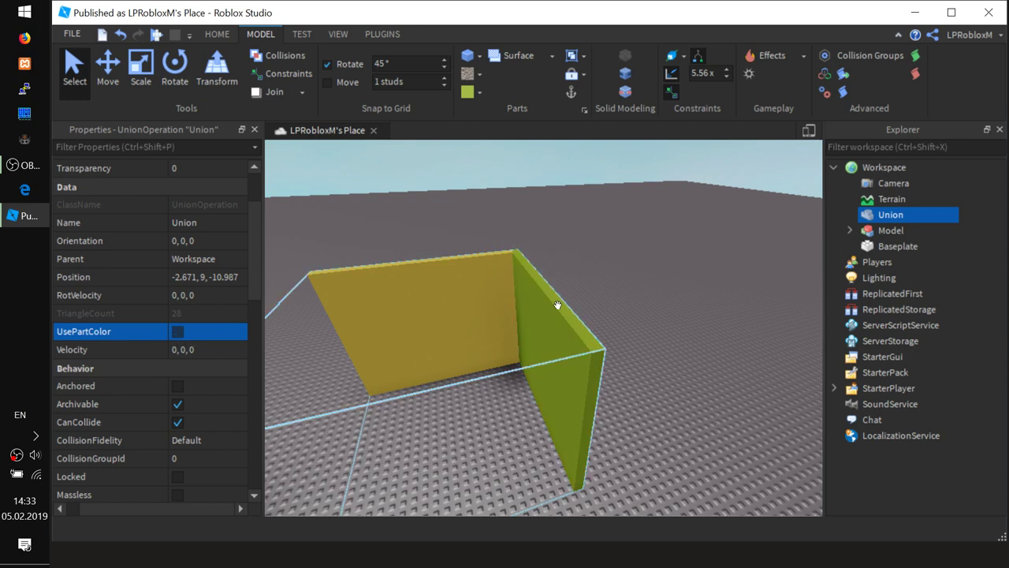
right_drag(573, 383, 505, 441)
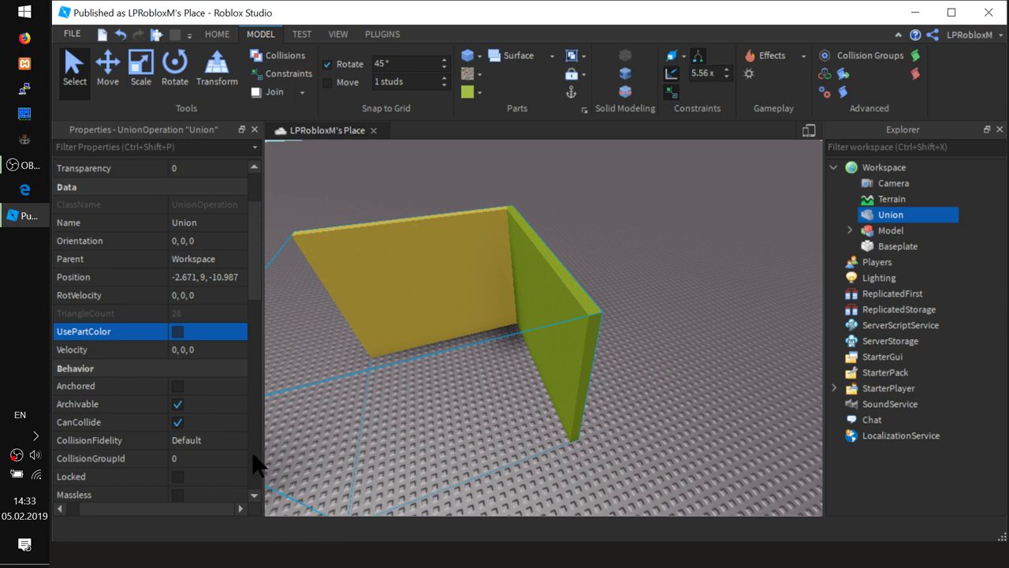
Set the fused walls' RenderFidelity to Automatic.
scroll(260, 314, down, 3)
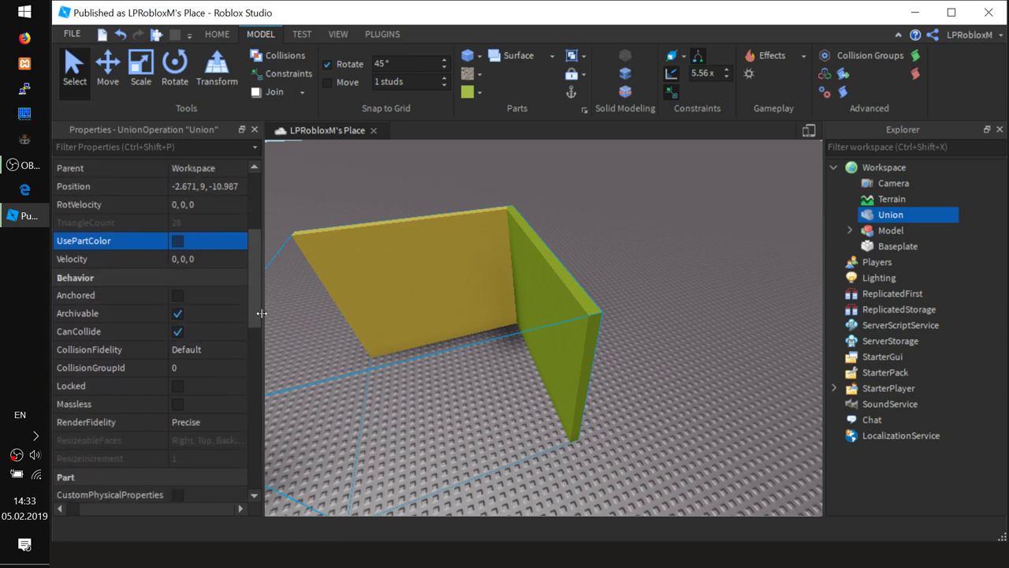
scroll(258, 307, down, 1)
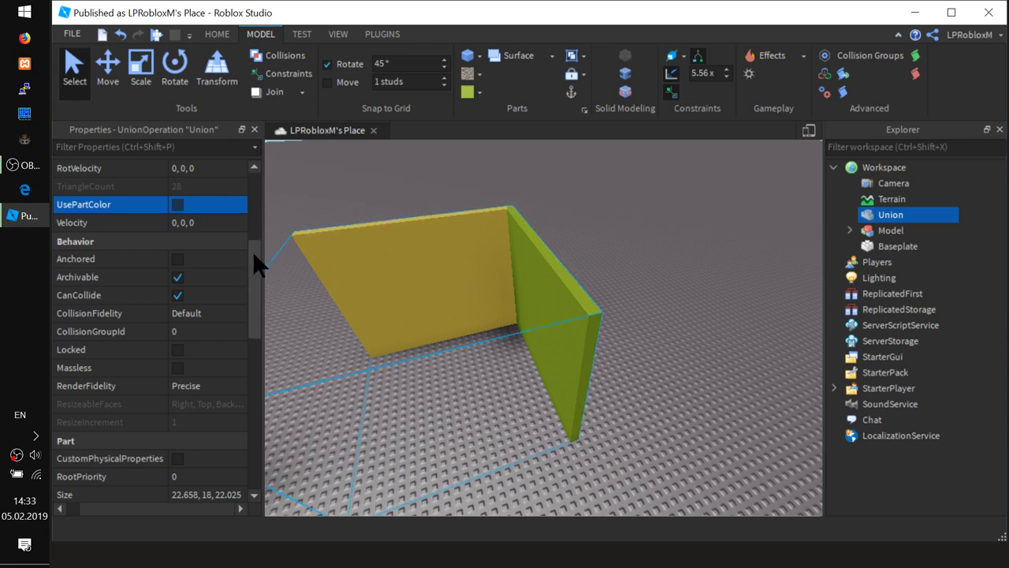
drag(253, 251, 265, 288)
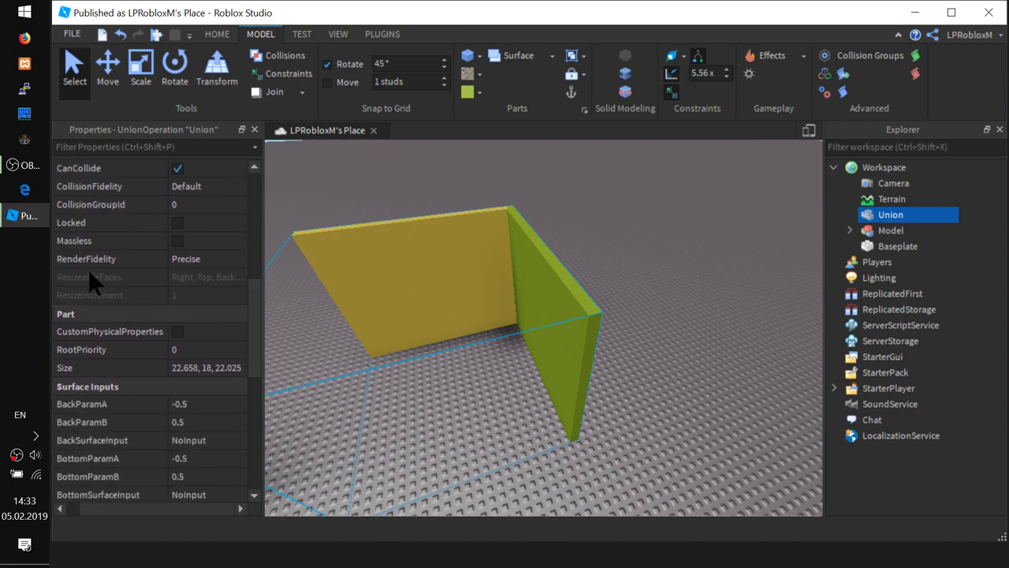
click(225, 260)
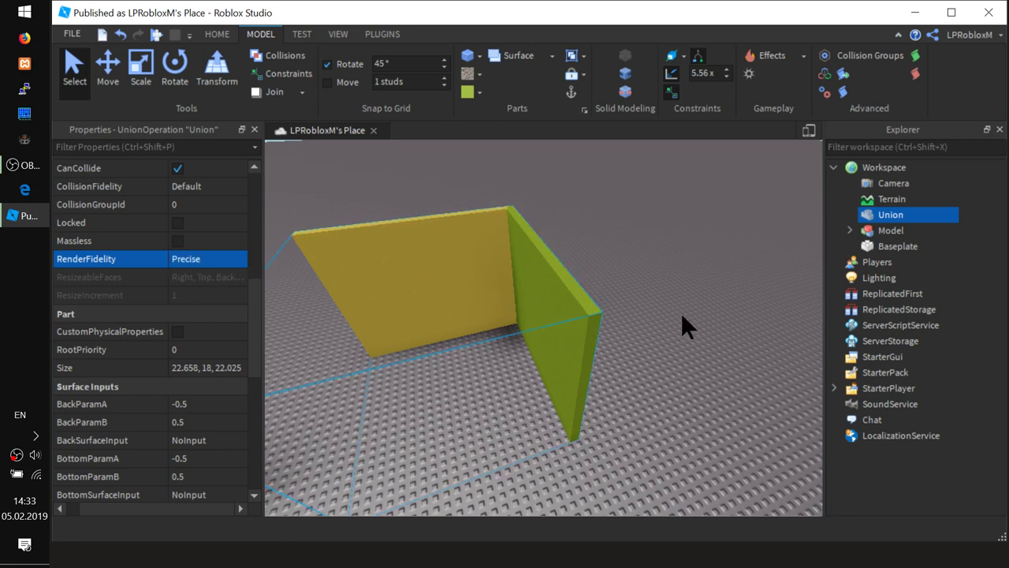
right_drag(682, 314, 686, 313)
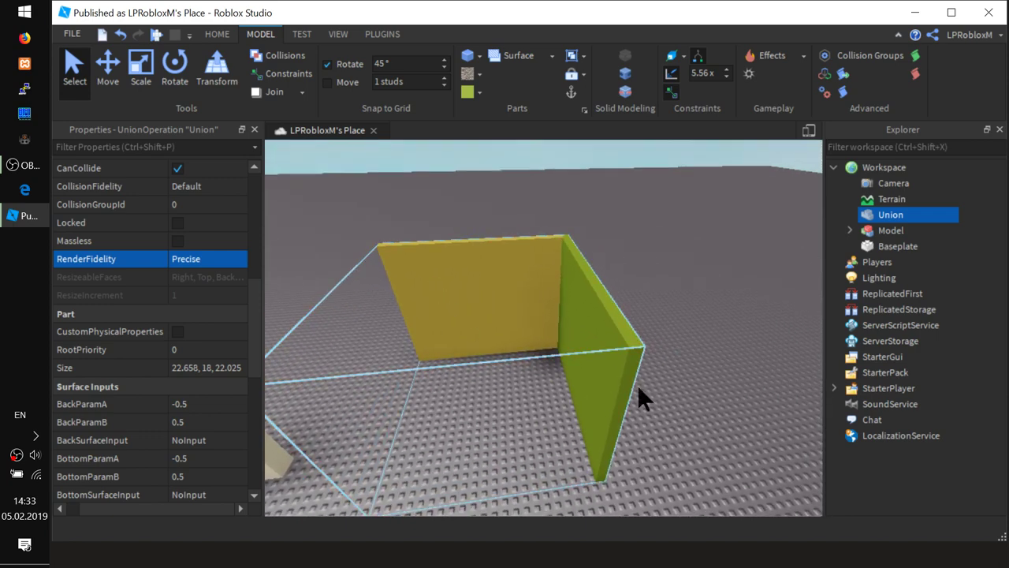
right_drag(310, 322, 315, 322)
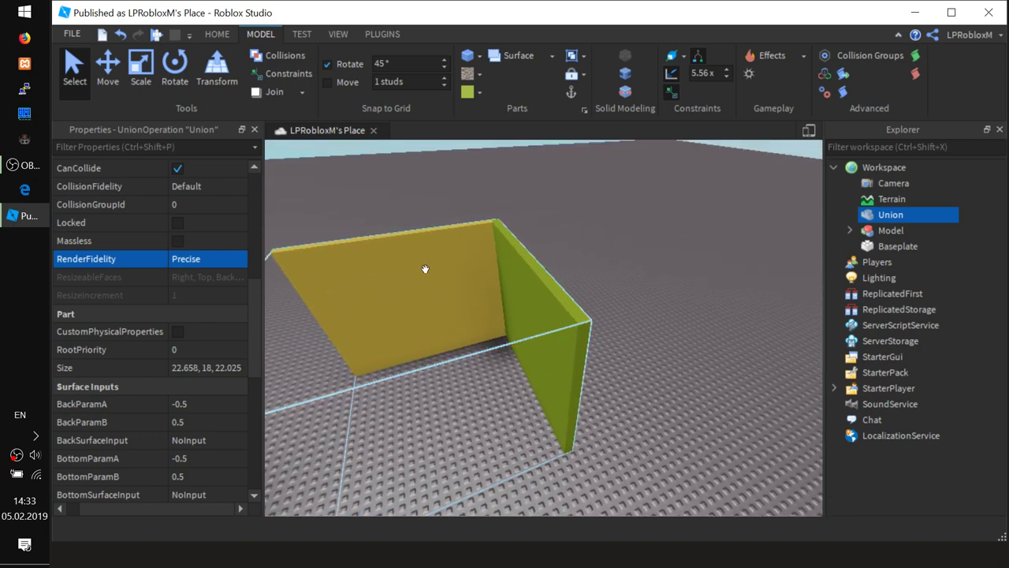
right_drag(425, 269, 423, 268)
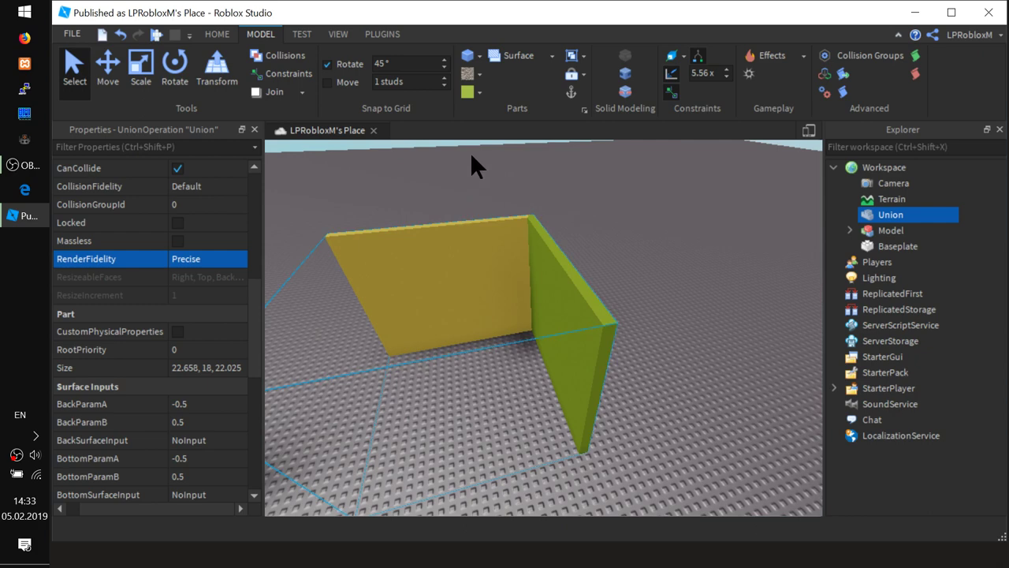
click(208, 258)
click(240, 258)
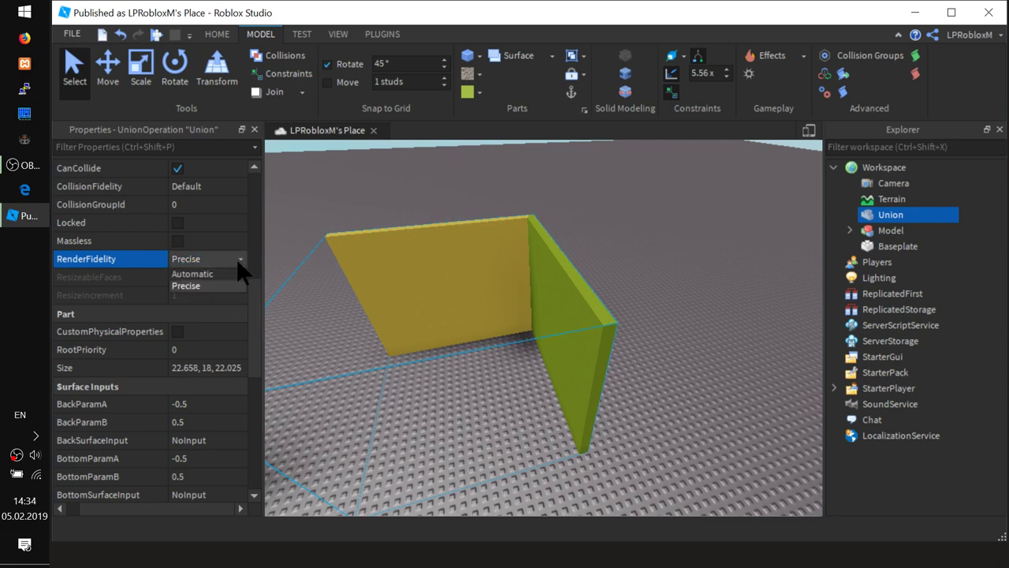
click(217, 272)
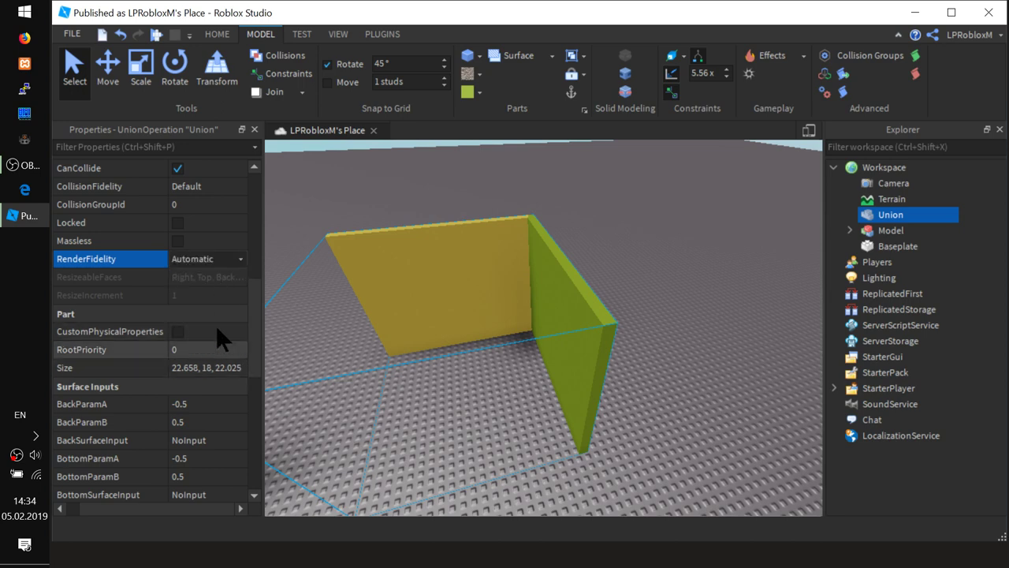
click(242, 258)
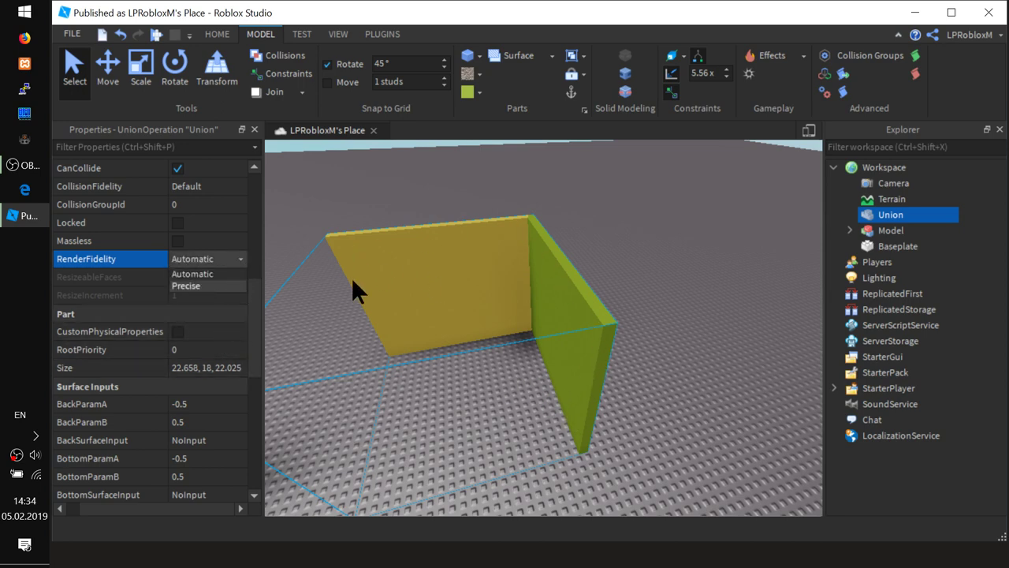
click(196, 259)
Move the grouped block-and-sphere model into the area in front of the yellow wall.
right_drag(419, 305, 421, 307)
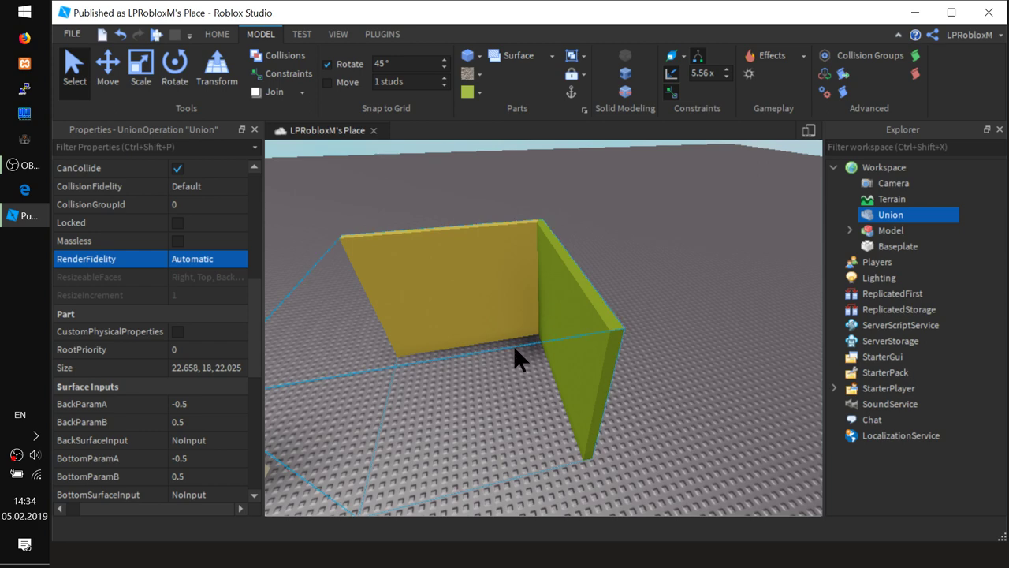
right_drag(427, 347, 428, 348)
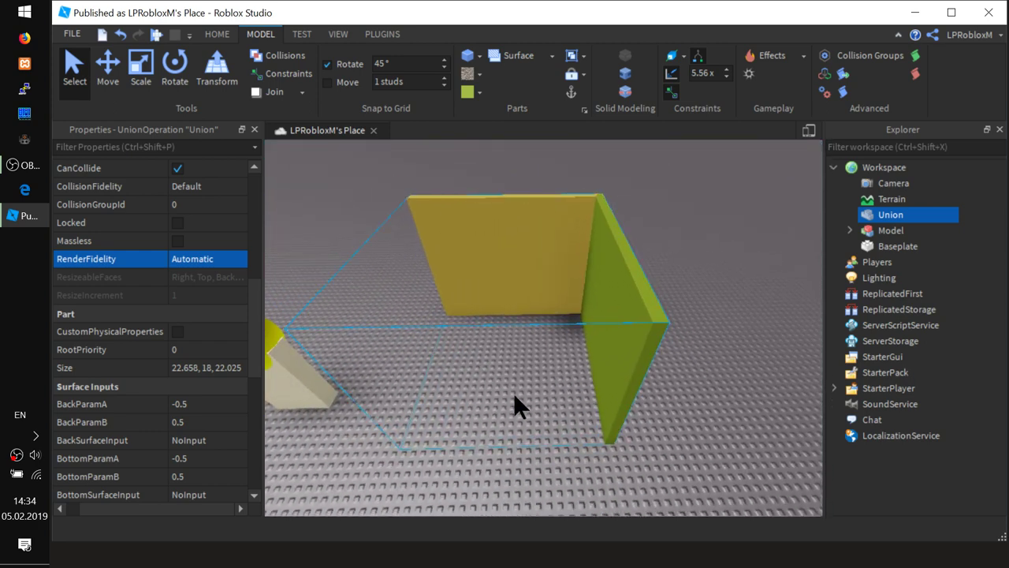
click(357, 398)
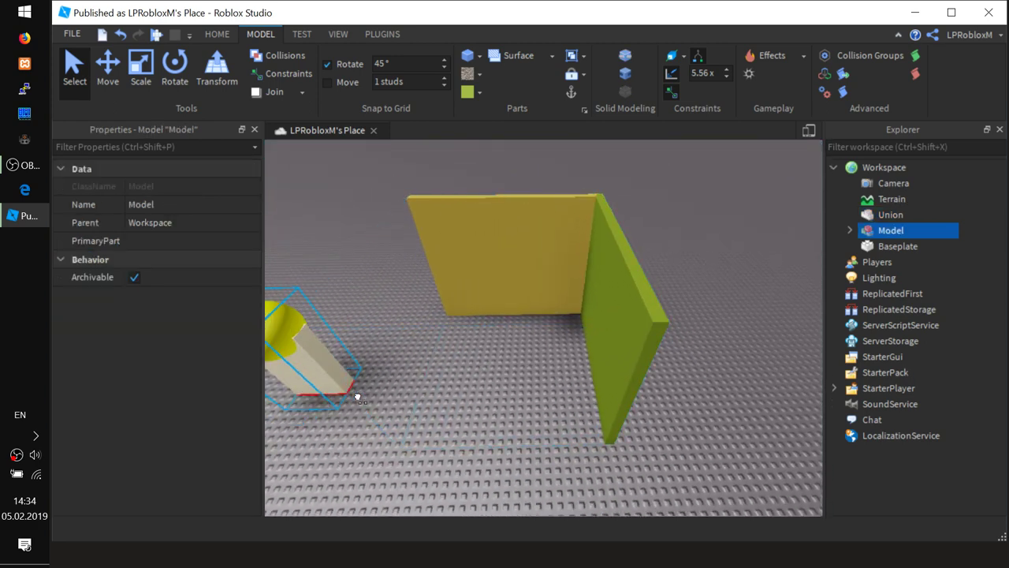
drag(358, 399, 521, 418)
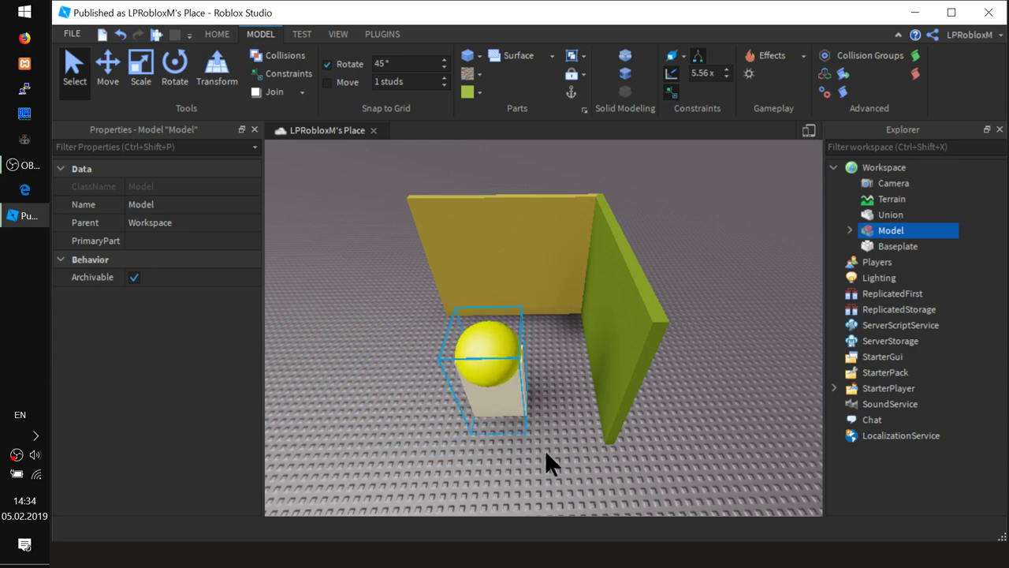
right_drag(483, 457, 477, 347)
key(w)
key(q)
mouse_move(477, 347)
mouse_down()
mouse_move(487, 331)
mouse_move(487, 353)
mouse_up()
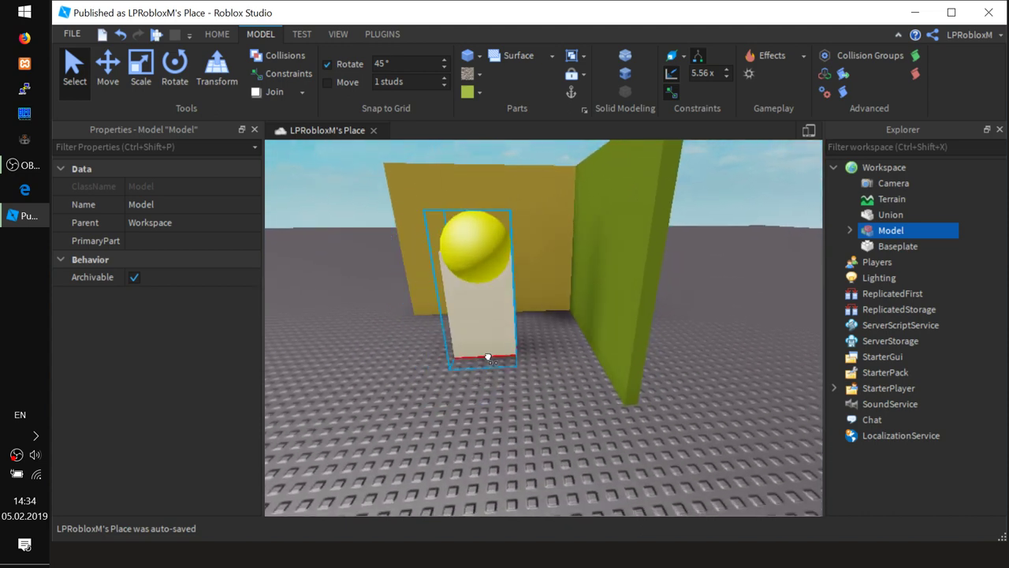
right_drag(486, 353, 538, 355)
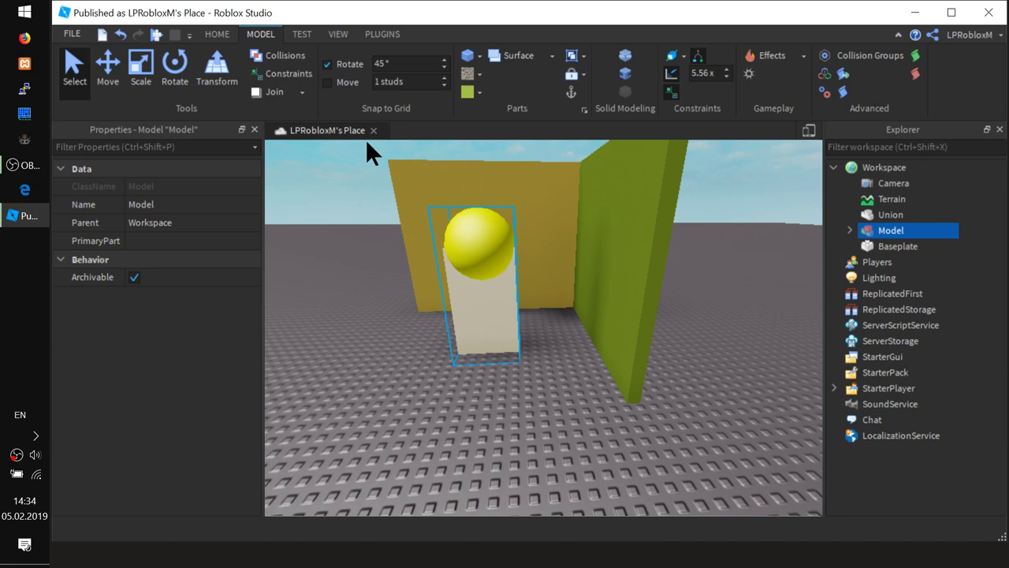
Turn on Collisions and move the block-and-sphere model out onto the open baseplate, clear of the walls.
click(287, 59)
right_drag(783, 381, 784, 384)
scroll(788, 382, down, 5)
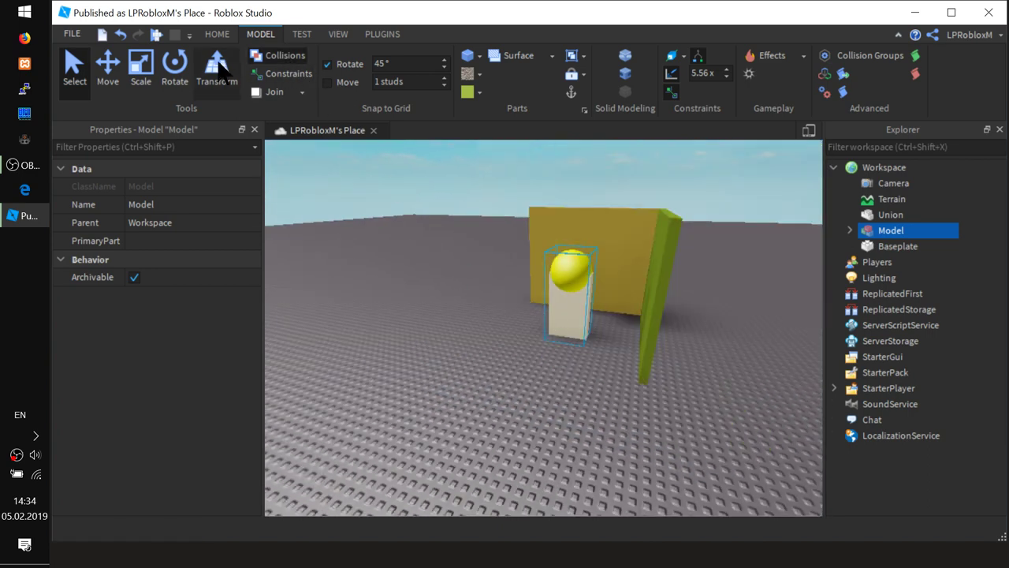
click(108, 67)
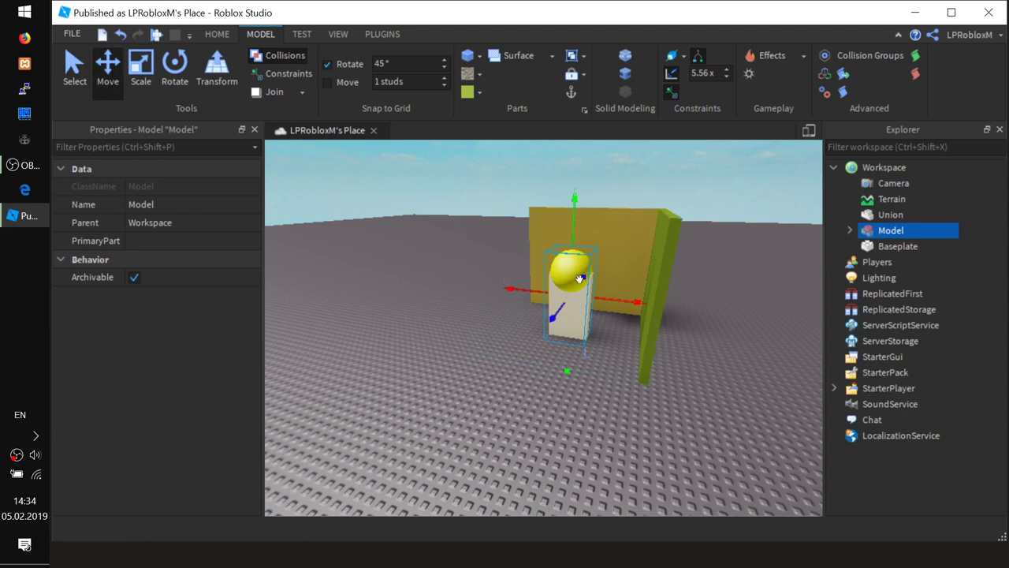
right_drag(749, 338, 742, 331)
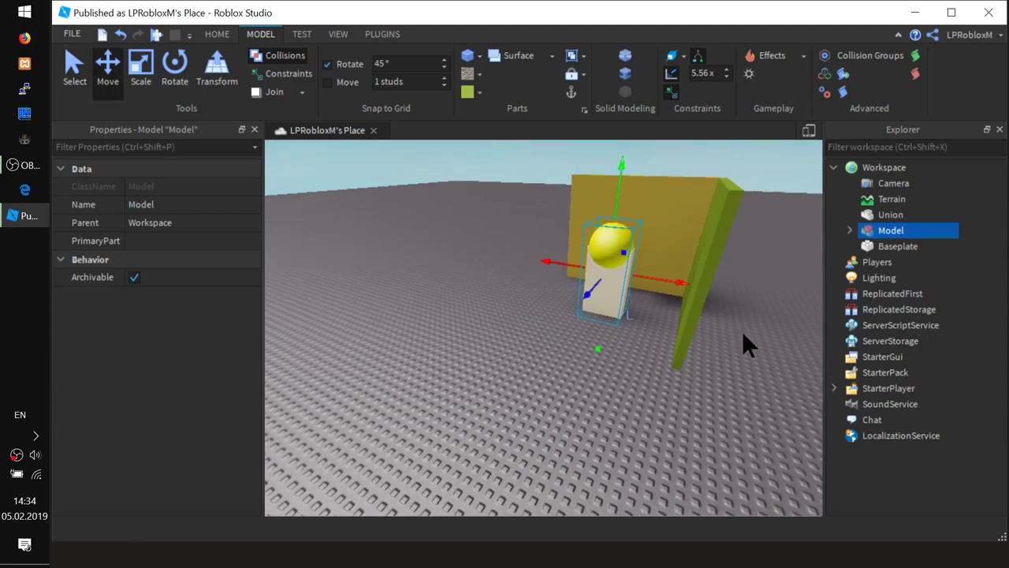
drag(613, 269, 582, 273)
scroll(584, 275, down, 5)
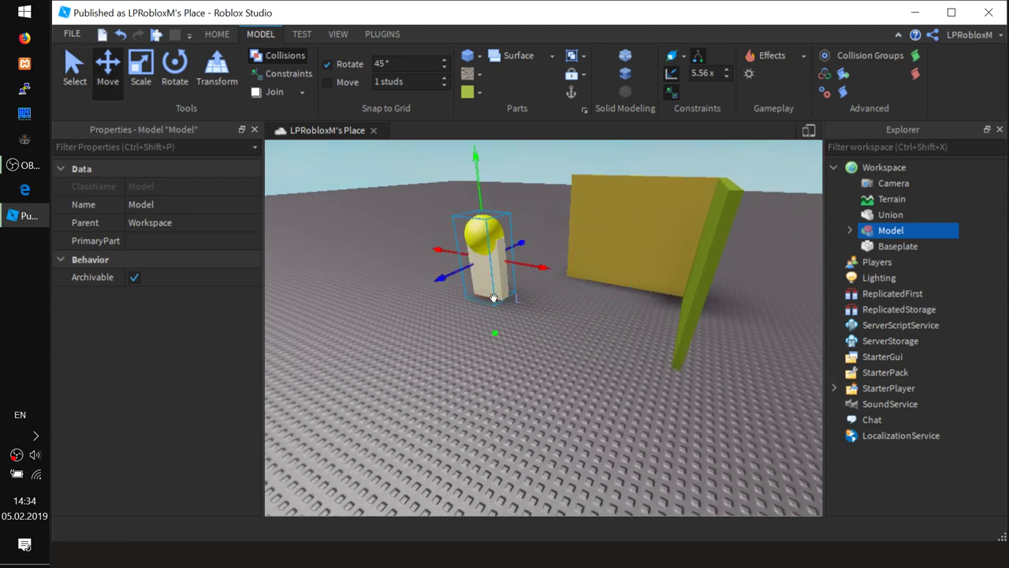
Expand the block-and-sphere model in the Workspace hierarchy and ungroup it into separate parts.
click(848, 230)
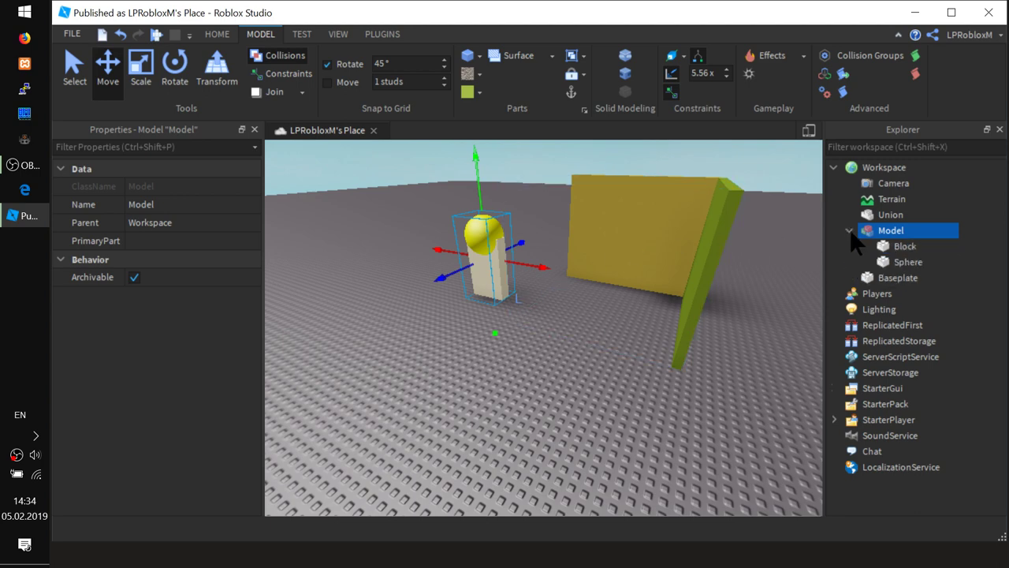
mouse_move(916, 241)
right_click(887, 229)
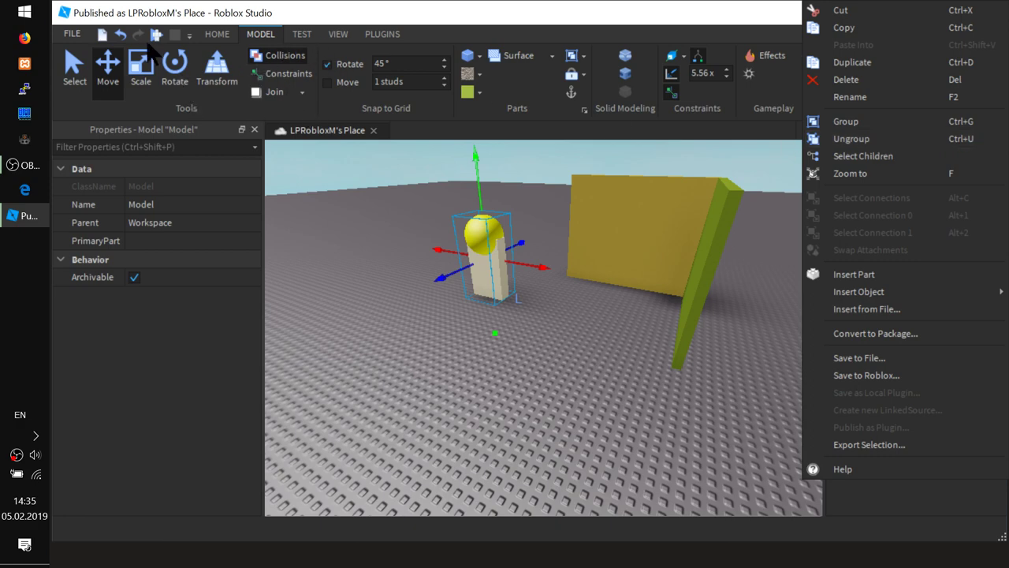
click(218, 34)
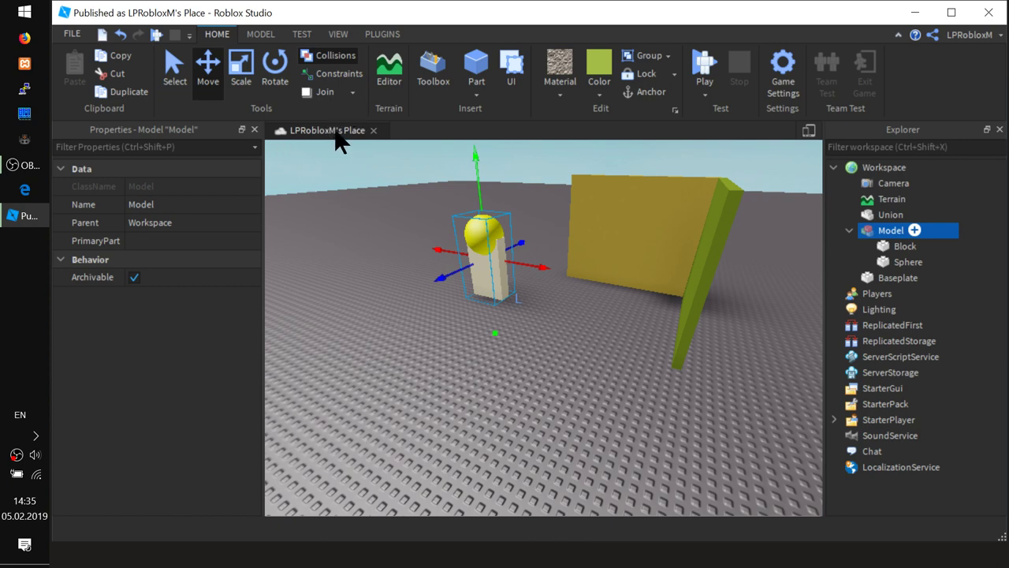
click(667, 57)
click(522, 320)
Select both the block and the sphere and fuse them into a single part with Union.
click(497, 276)
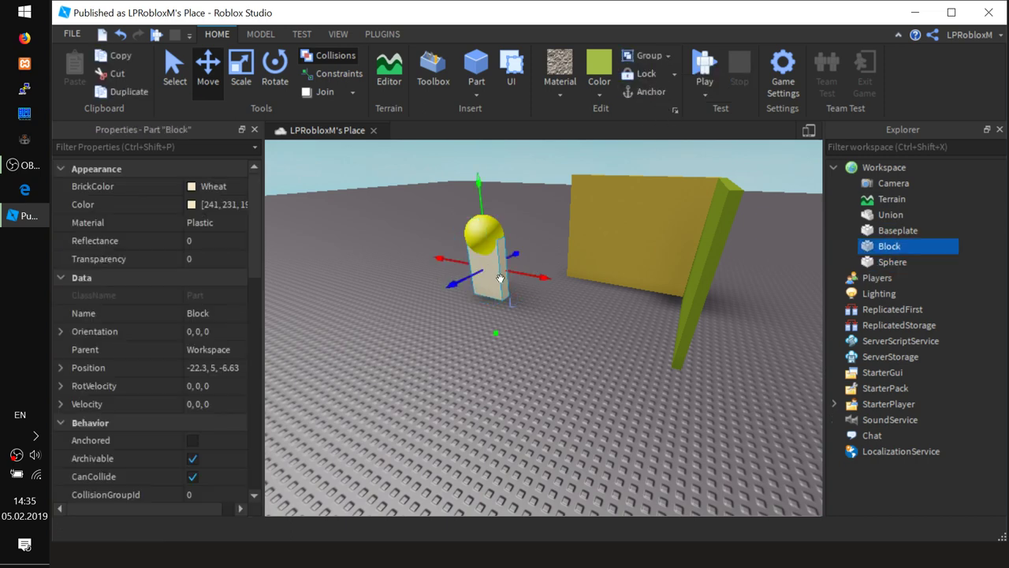
click(480, 242)
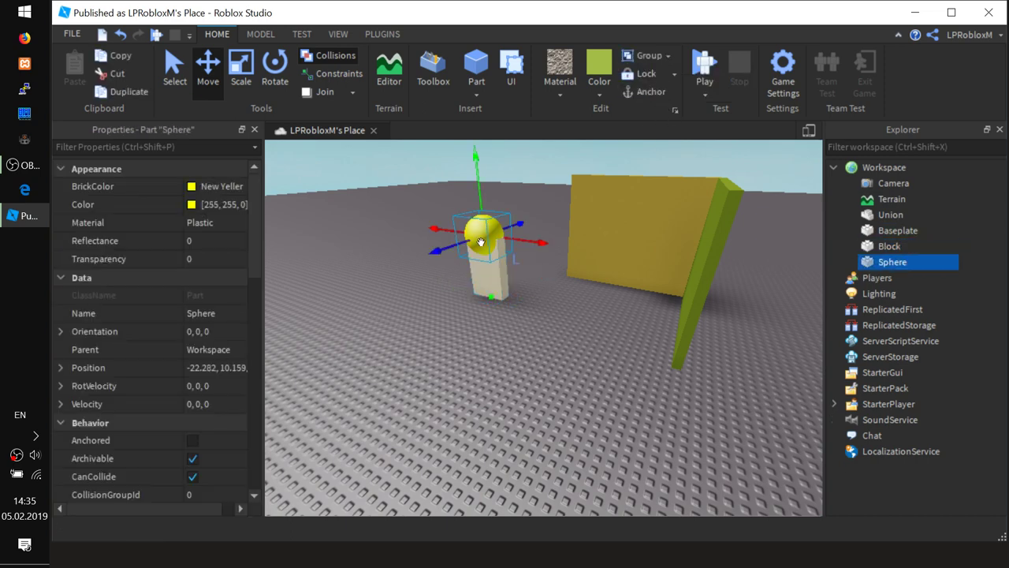
ctrl+click(504, 285)
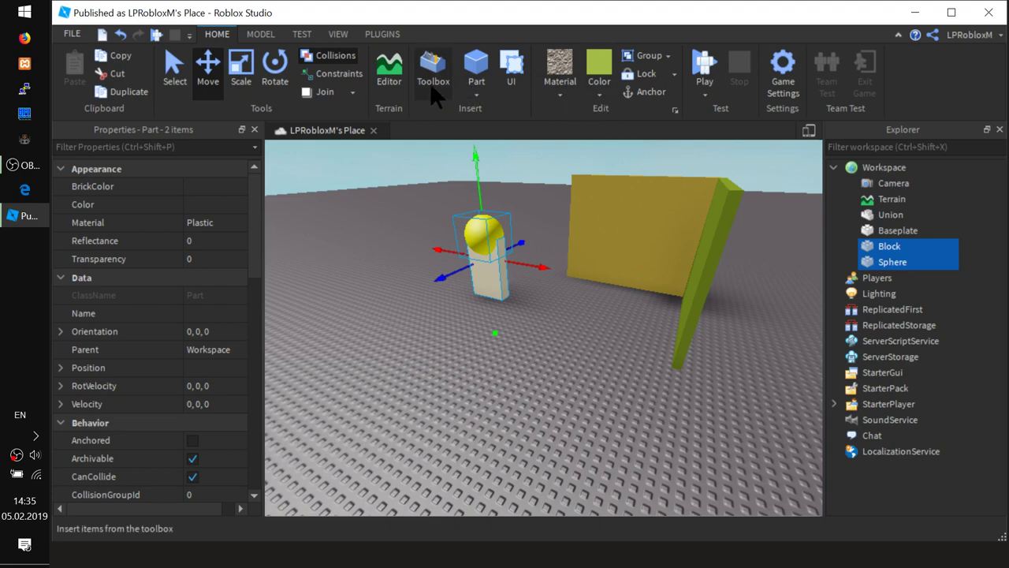
click(262, 35)
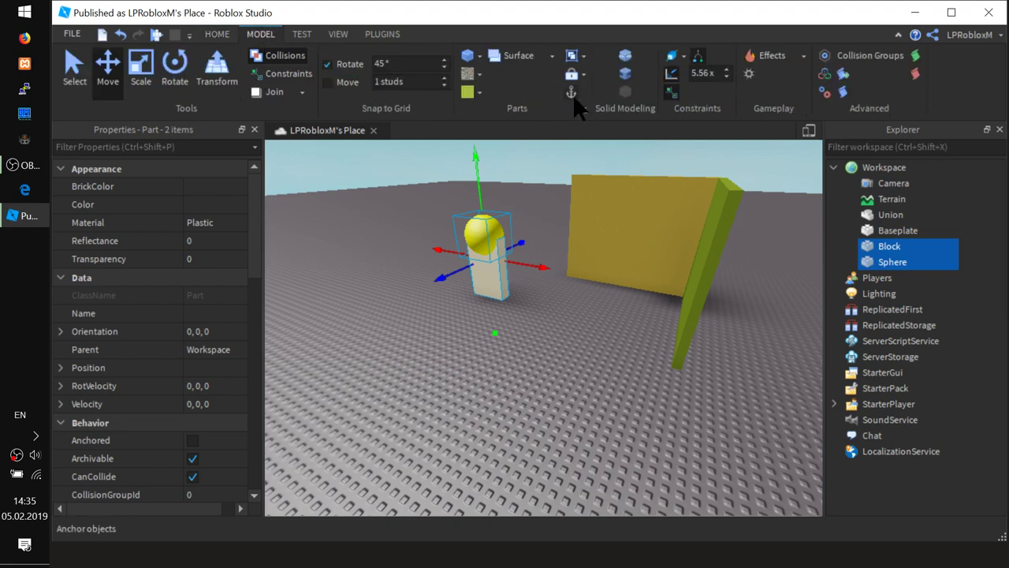
click(627, 59)
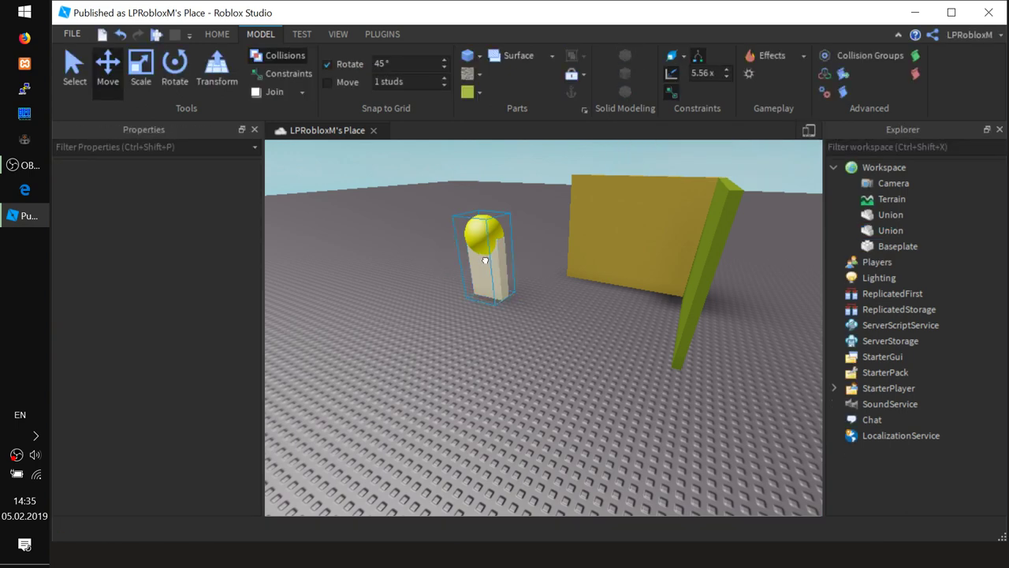
Move the fused block-and-sphere union in front of the yellow wall and turn off Collisions.
drag(473, 272, 580, 285)
right_drag(424, 368, 429, 368)
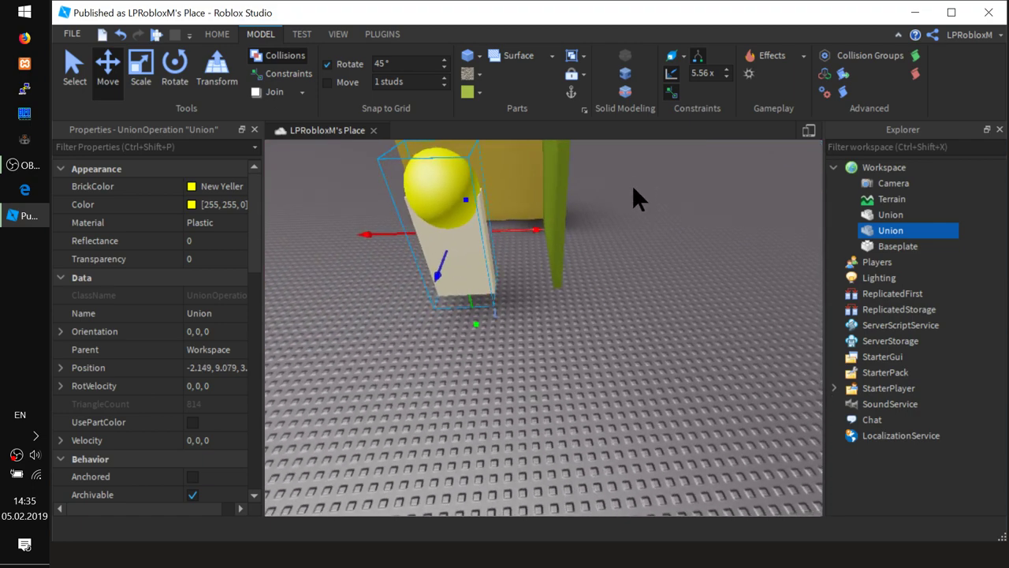
right_drag(632, 186, 592, 189)
scroll(592, 189, up, 1)
drag(484, 264, 489, 269)
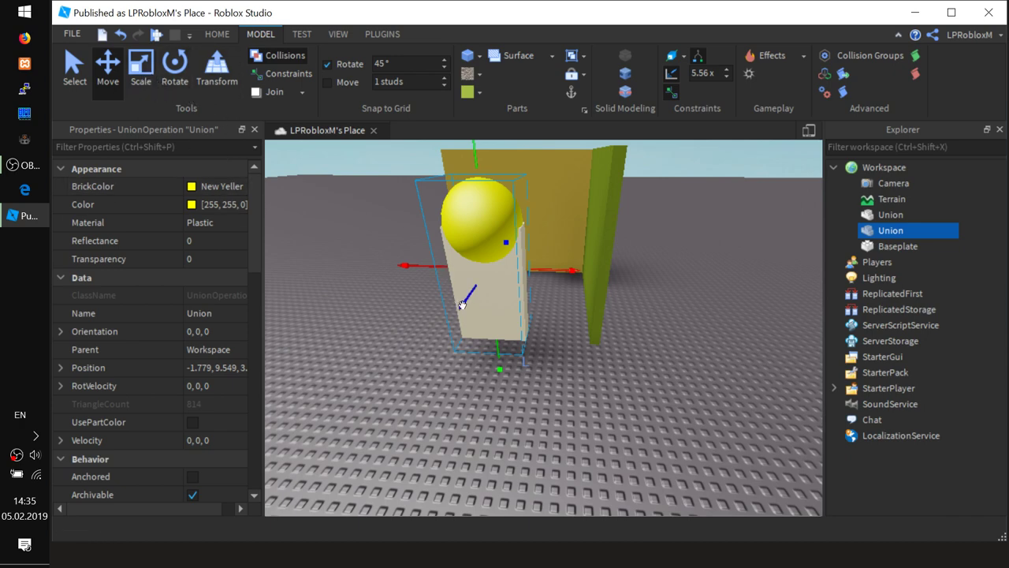
drag(462, 305, 572, 199)
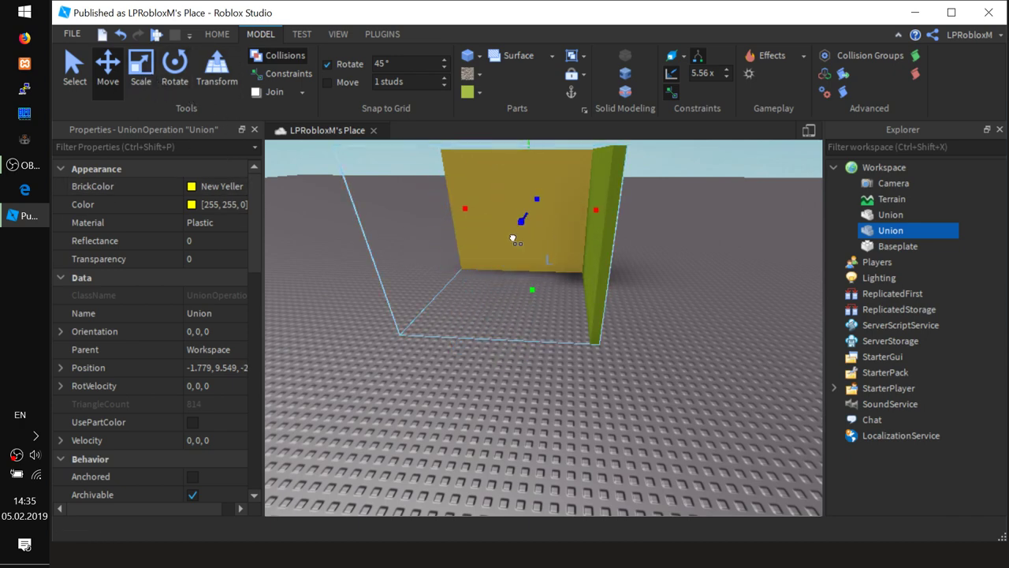
mouse_move(513, 239)
mouse_down()
mouse_move(496, 252)
mouse_move(502, 230)
mouse_up()
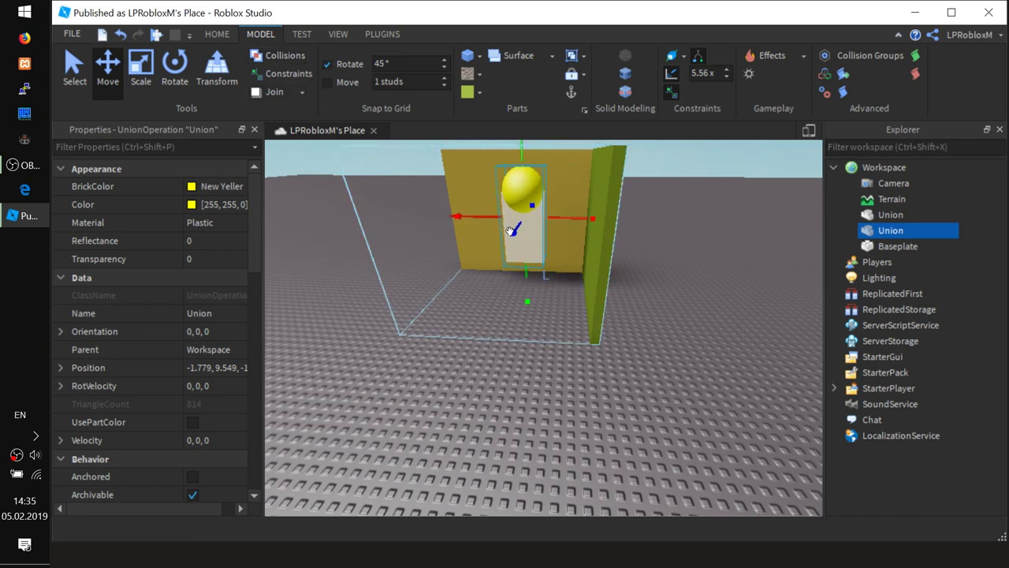
Push the block-and-sphere union into the yellow wall so that it sits partly embedded in it.
key(f)
right_drag(444, 294, 417, 308)
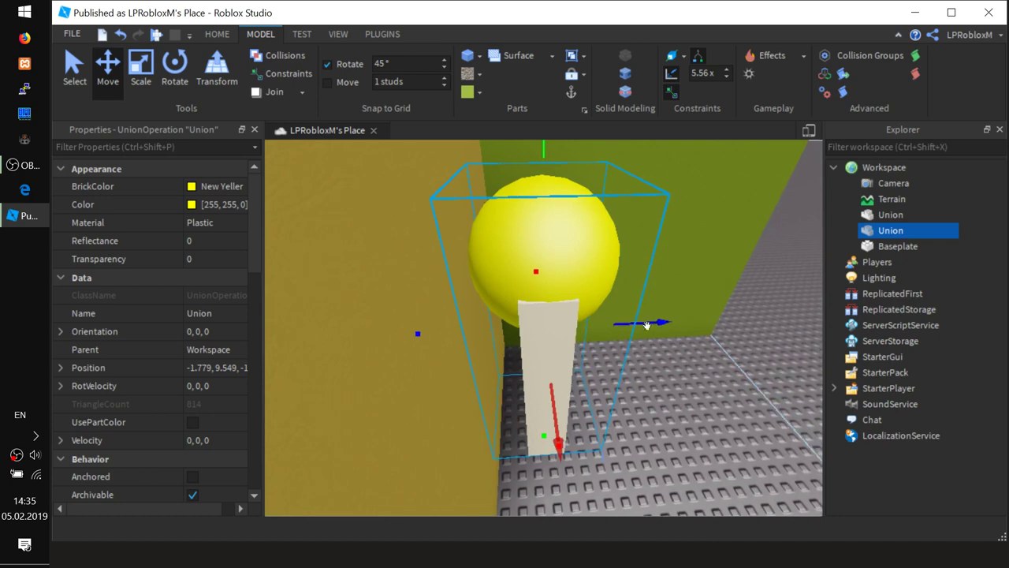
drag(661, 321, 584, 325)
right_drag(541, 419, 536, 383)
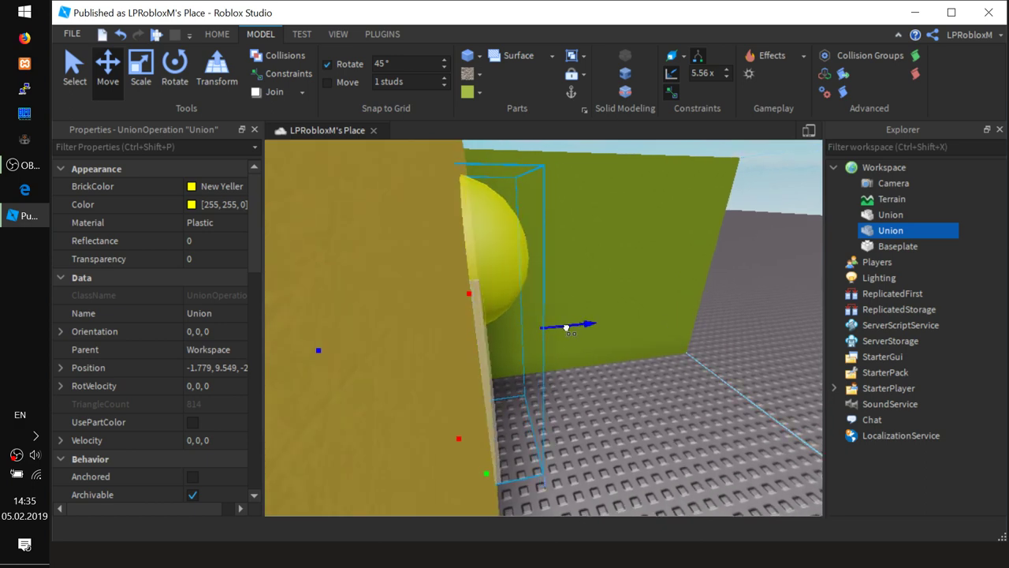
right_drag(596, 326, 541, 405)
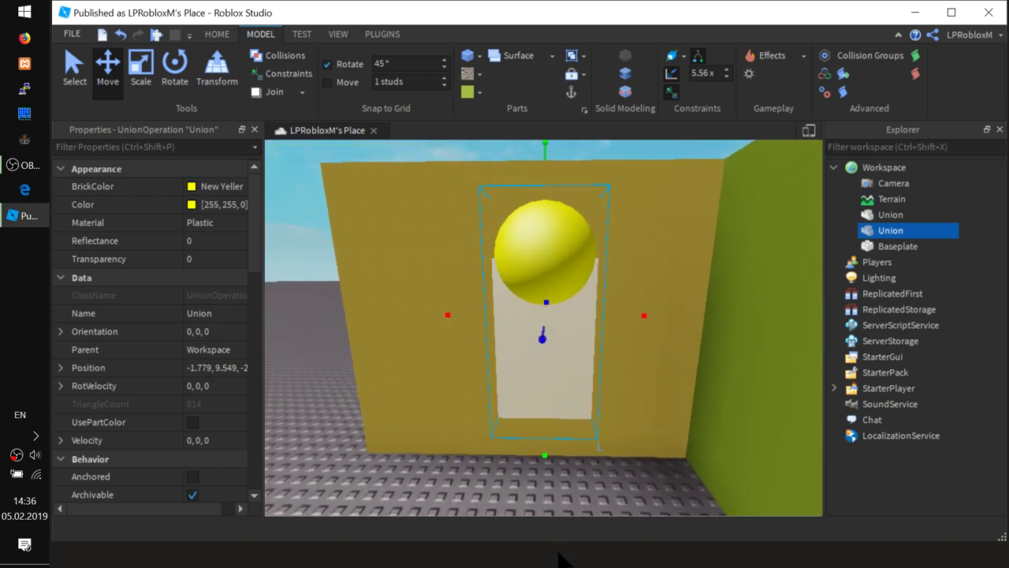
Lower the embedded block-and-sphere union to the yellow wall's base and shift it along the wall to about X -2.9, Y 7.2.
drag(545, 457, 548, 486)
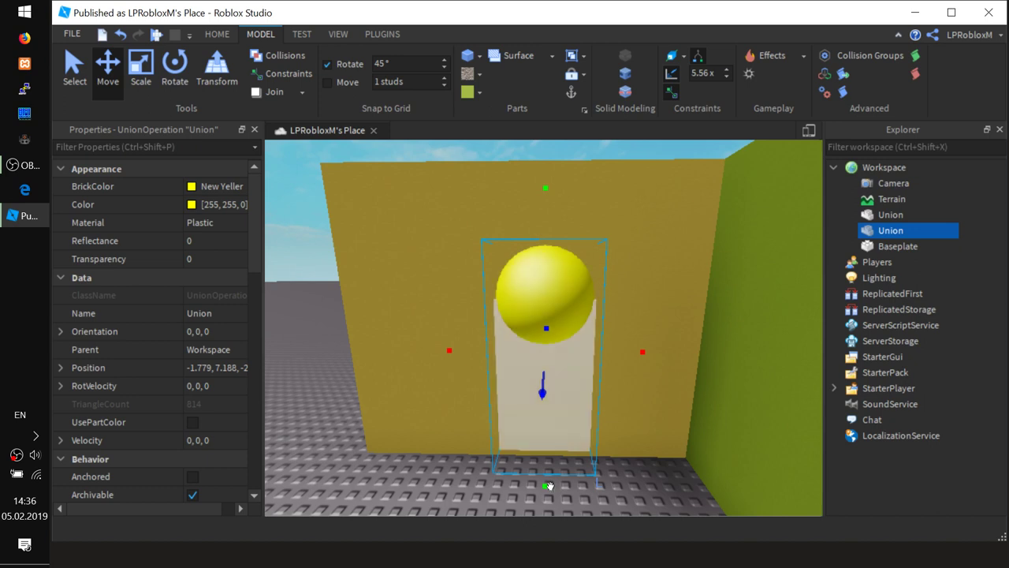
drag(451, 350, 432, 350)
right_drag(690, 343, 689, 342)
scroll(690, 342, down, 3)
mouse_move(539, 298)
right_down()
mouse_move(504, 299)
mouse_move(539, 299)
right_up()
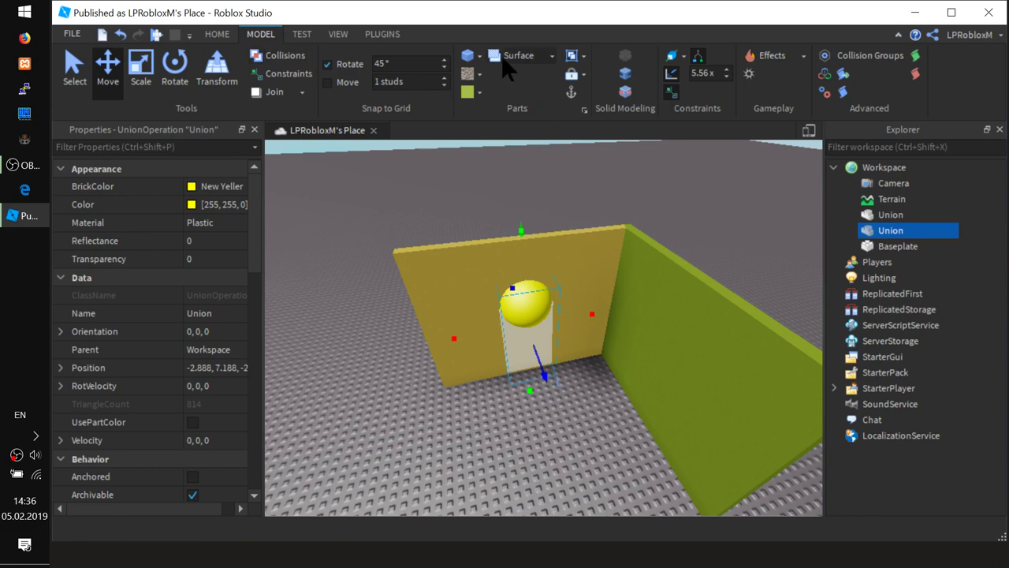
Insert a new block part, raise it to the yellow wall's top edge at about Y 21.5, and ready it for scaling.
click(468, 57)
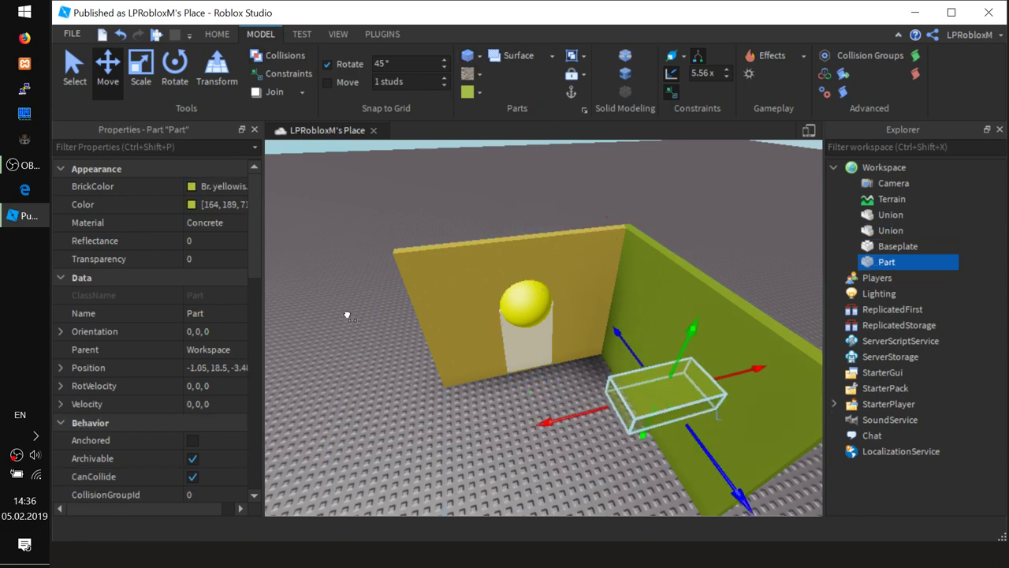
drag(588, 295, 603, 315)
drag(589, 221, 595, 178)
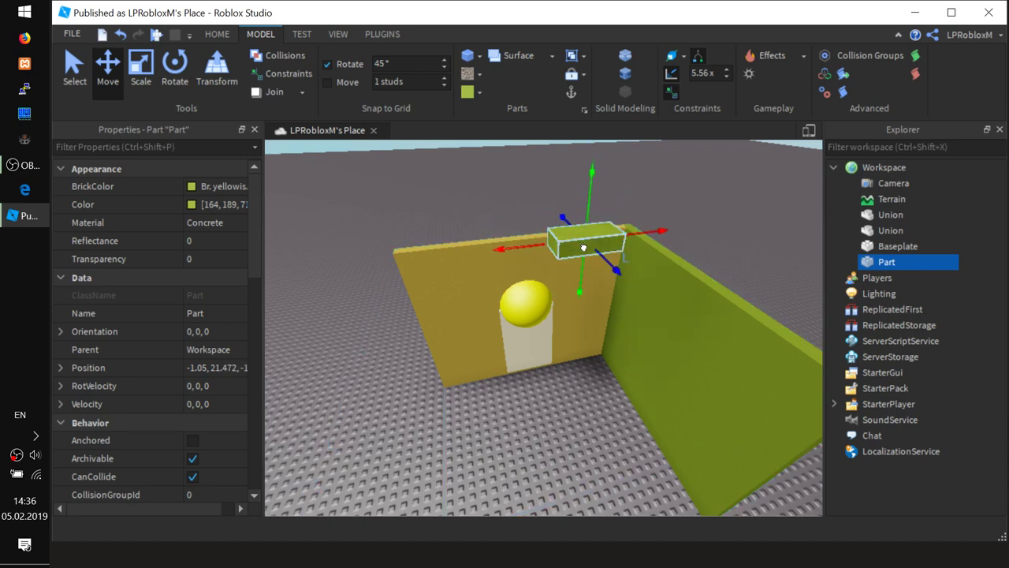
drag(498, 251, 497, 253)
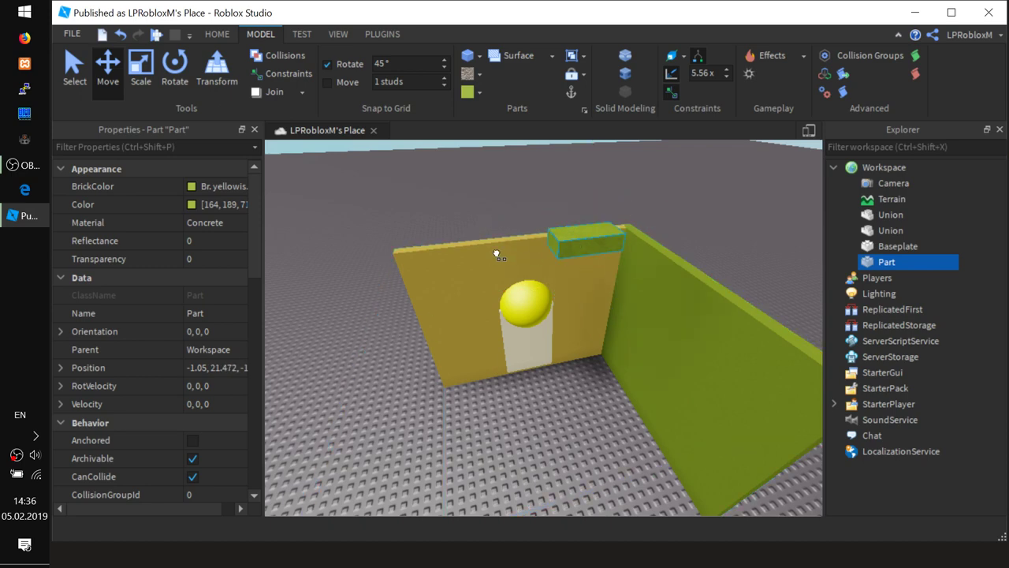
click(141, 67)
drag(593, 193, 593, 142)
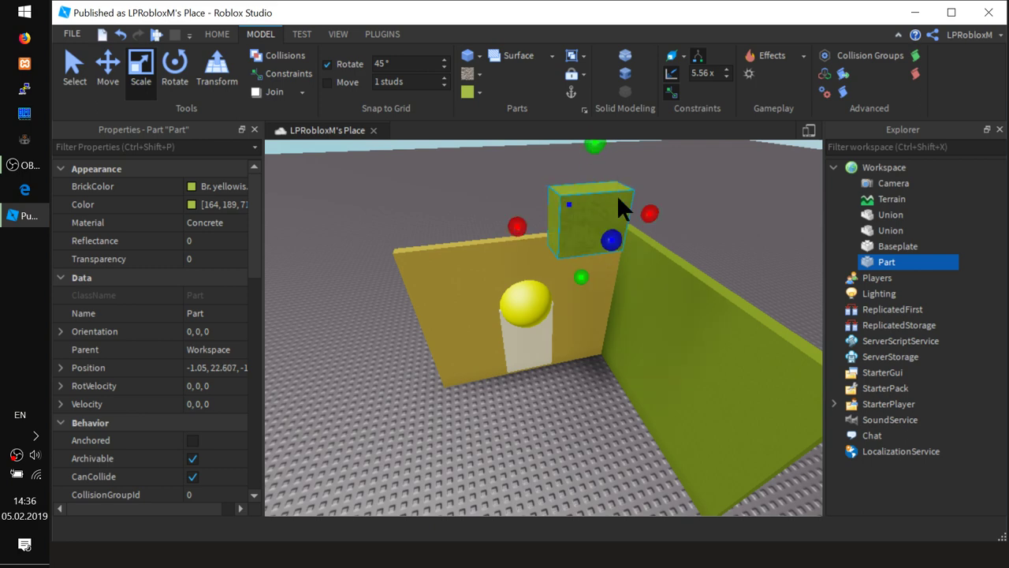
drag(590, 294, 588, 251)
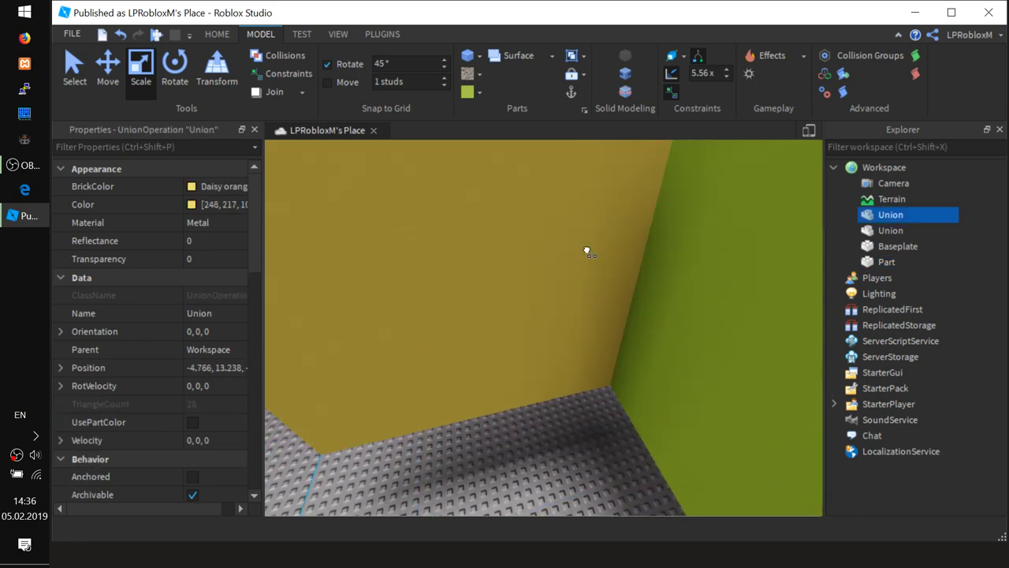
key(ctrl+z)
key(ctrl+z)
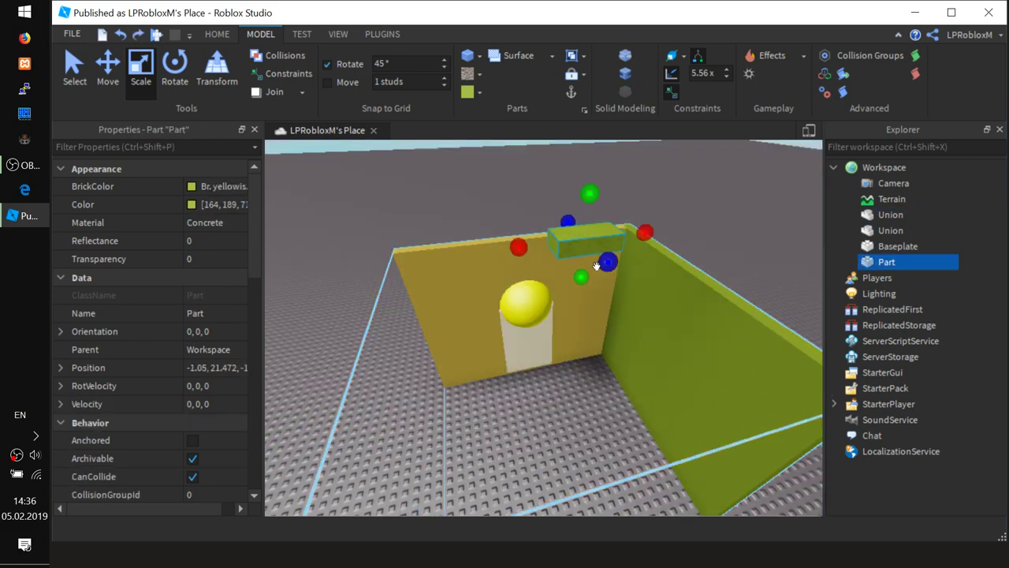
Scale the new block taller and move it in front of the green wall at about X -6.8, Y 20.3.
drag(590, 193, 592, 166)
drag(584, 277, 586, 297)
right_drag(405, 358, 406, 359)
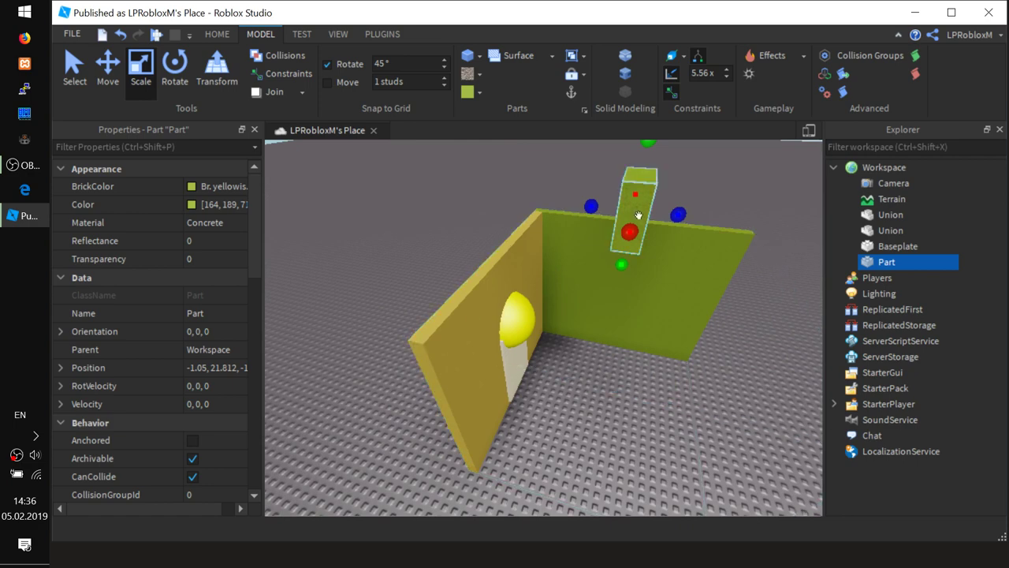
drag(532, 337, 621, 275)
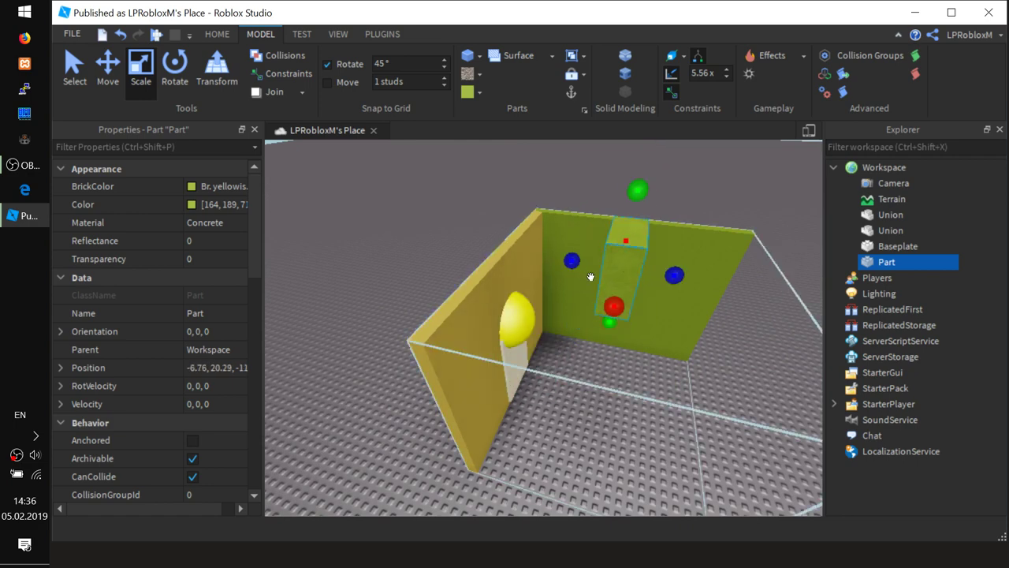
Rotate the block 90° about its vertical axis and colour it New Yeller.
click(175, 67)
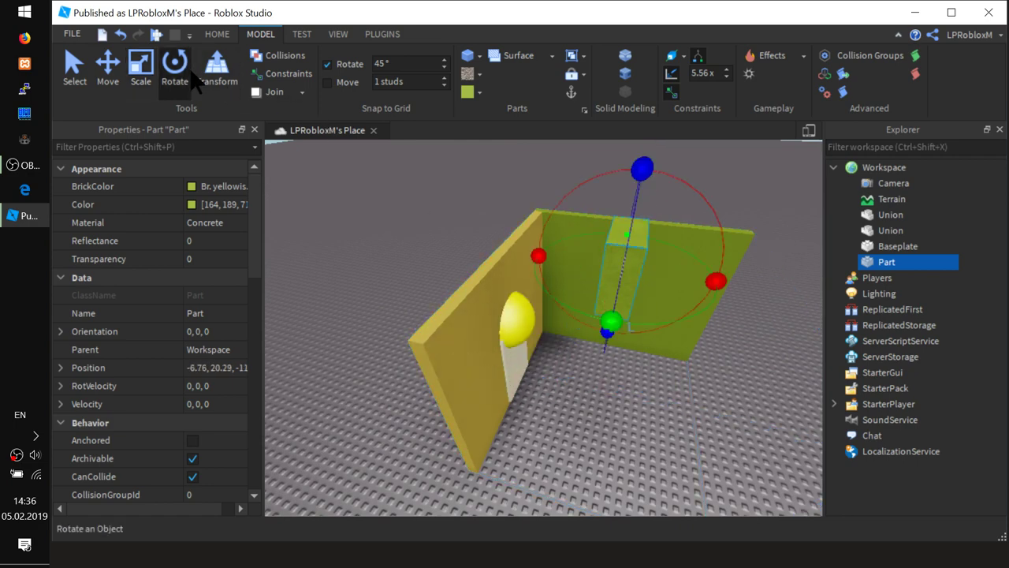
drag(541, 262, 825, 270)
key(ctrl+z)
right_drag(750, 379, 750, 379)
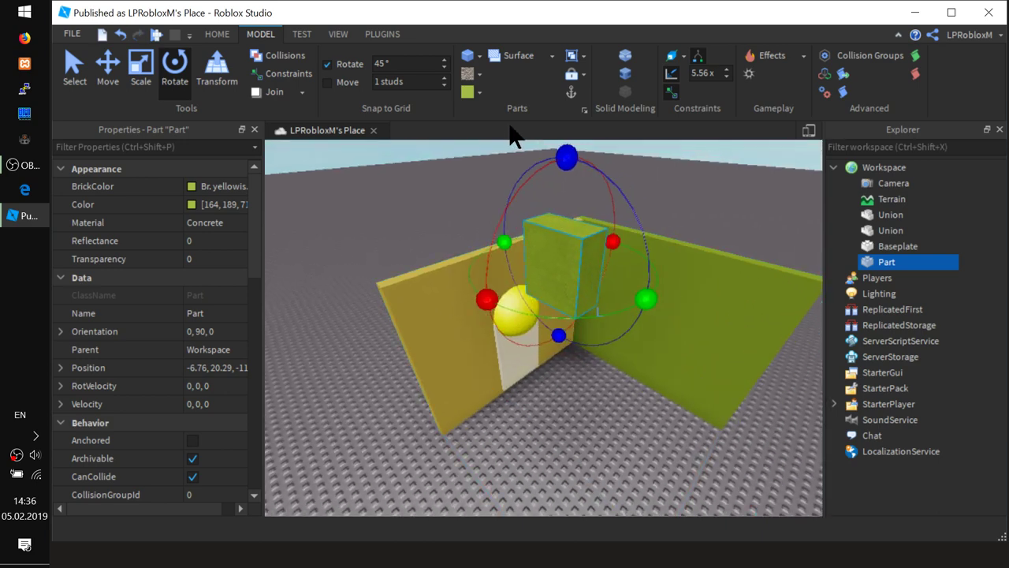
click(478, 91)
click(509, 233)
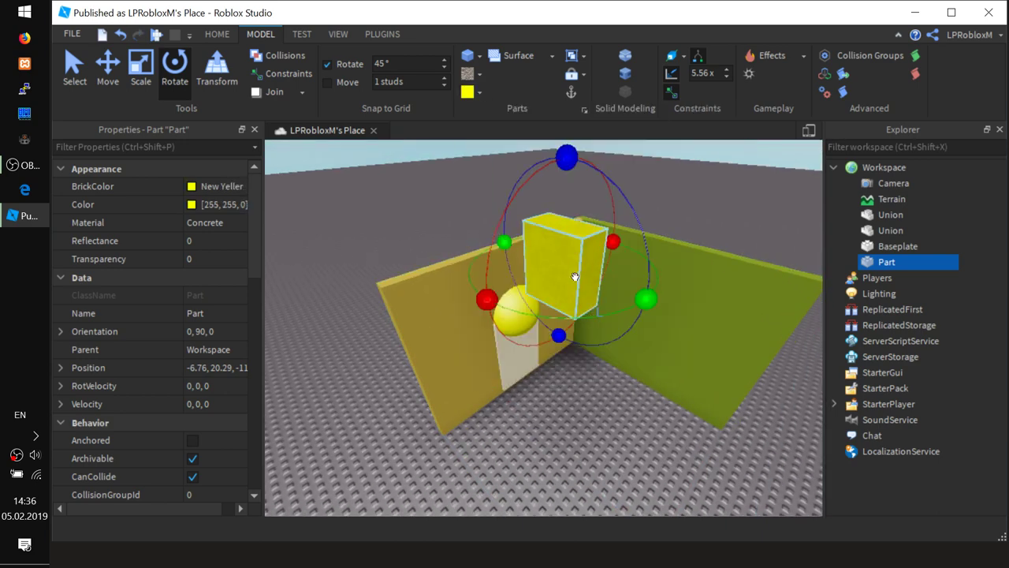
Move the yellow block away from the yellow wall and across to the green wall, at about X 9.1.
click(108, 70)
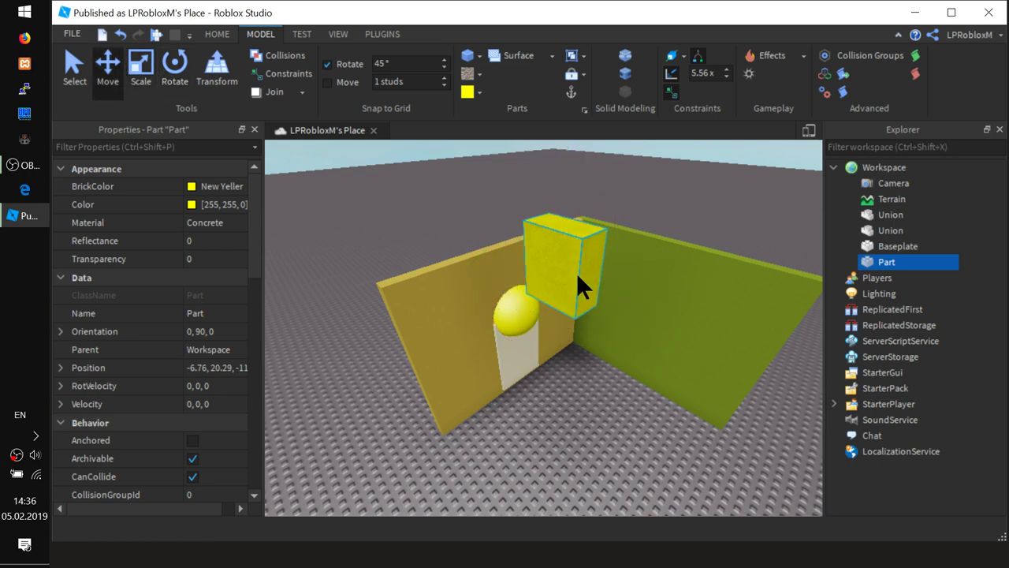
drag(640, 296, 771, 348)
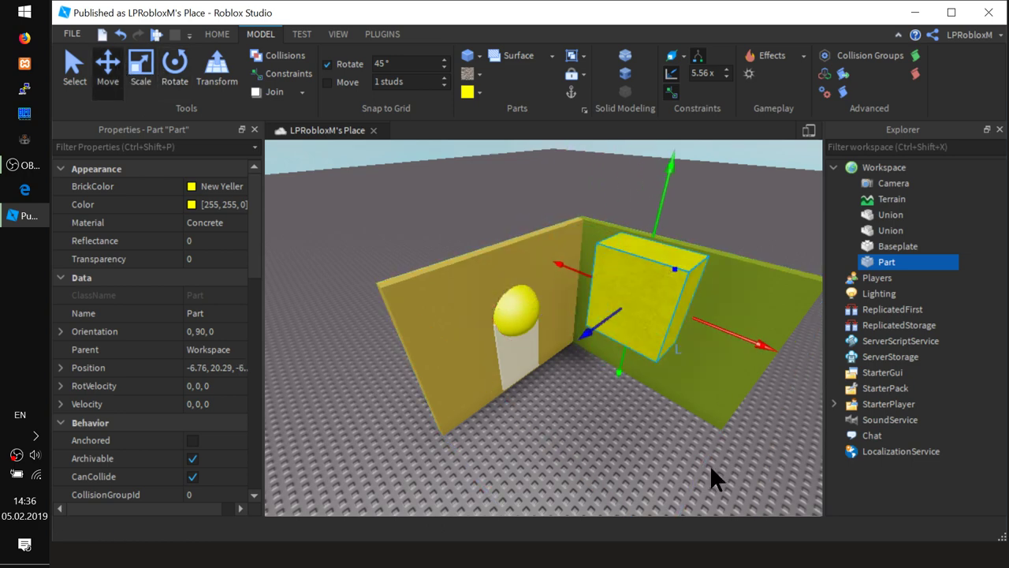
key(f)
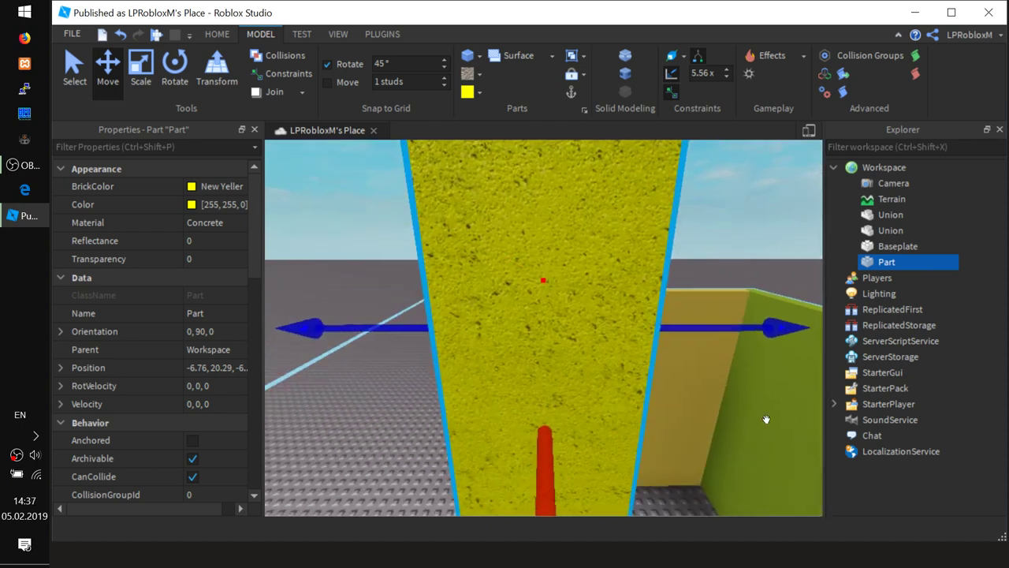
drag(768, 334, 891, 355)
key(f)
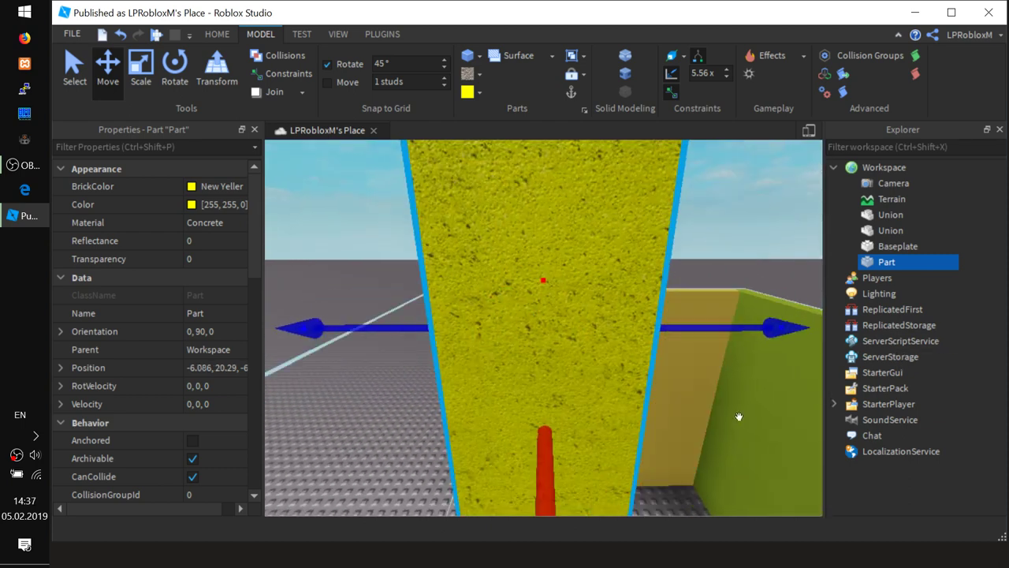
scroll(739, 416, down, 10)
drag(630, 331, 814, 336)
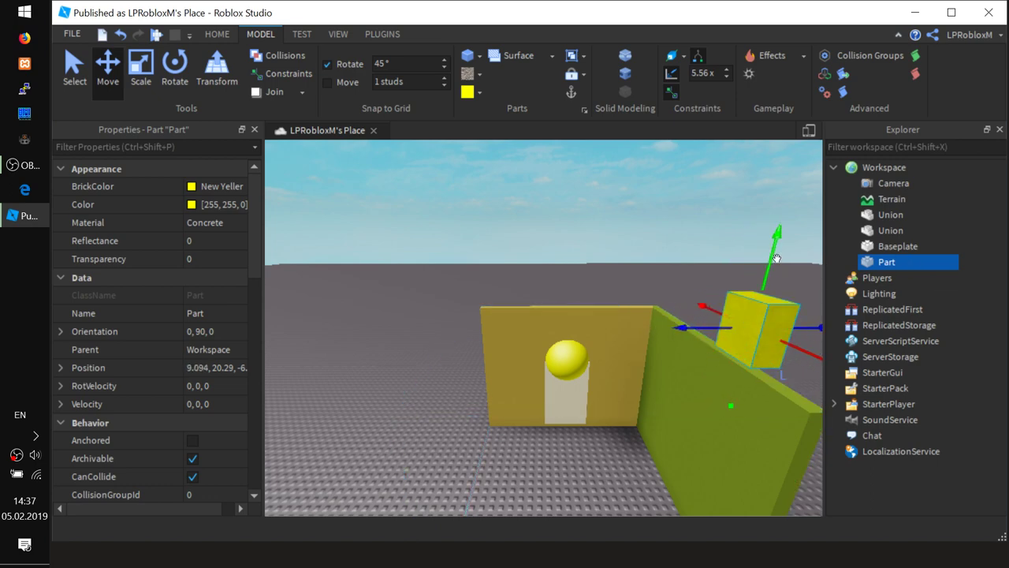
Lower the yellow block to about Y 9.8 and embed it in the green wall at about X 7.75.
drag(773, 248, 759, 360)
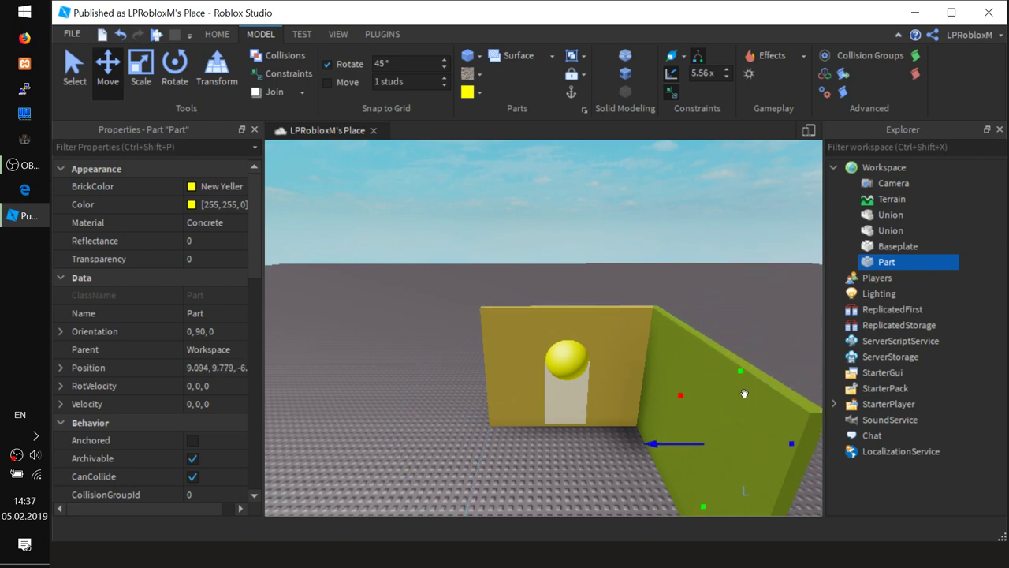
drag(659, 444, 639, 445)
right_drag(741, 493, 744, 476)
key(d)
key(d)
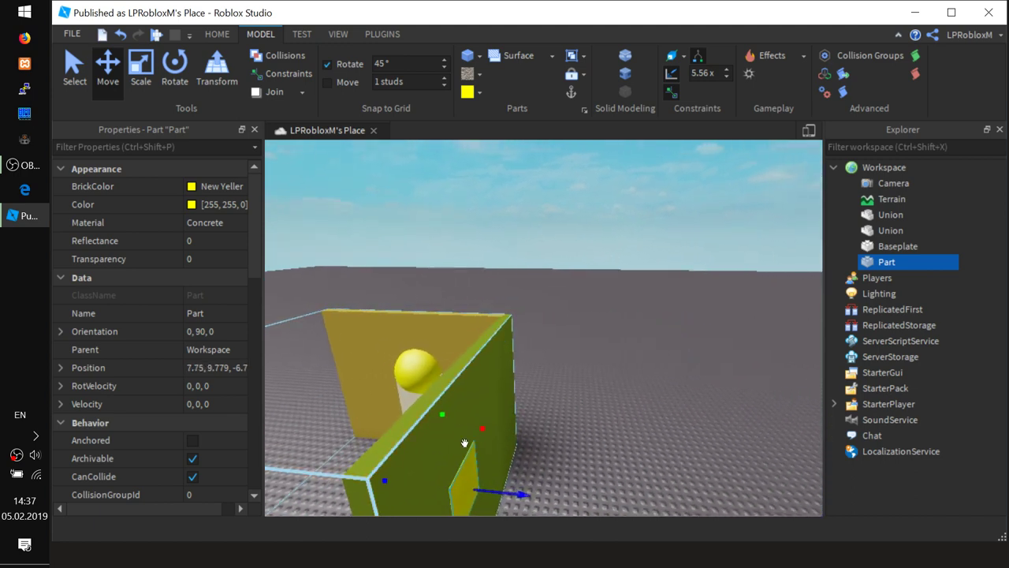
Scale the yellow block taller in both directions to form an upright rectangle in the green wall.
right_drag(464, 444, 363, 446)
key(f)
right_drag(635, 430, 636, 438)
scroll(634, 429, down, 3)
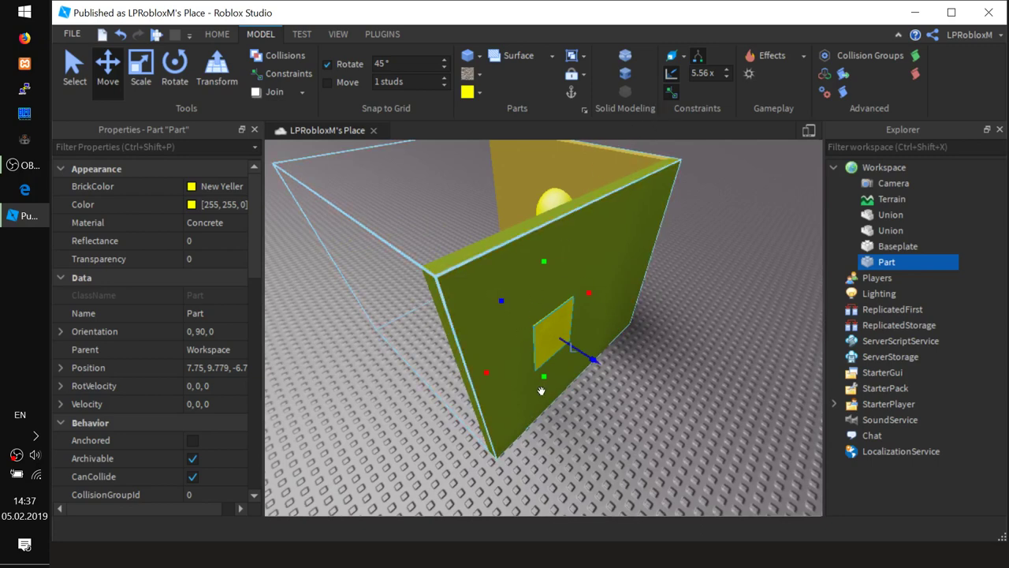
right_drag(540, 391, 532, 383)
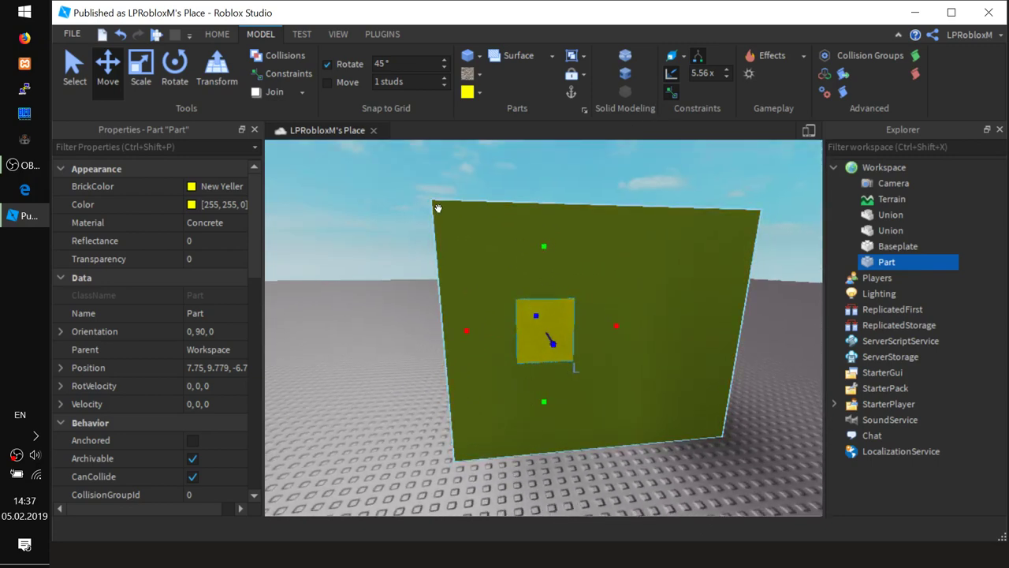
click(142, 64)
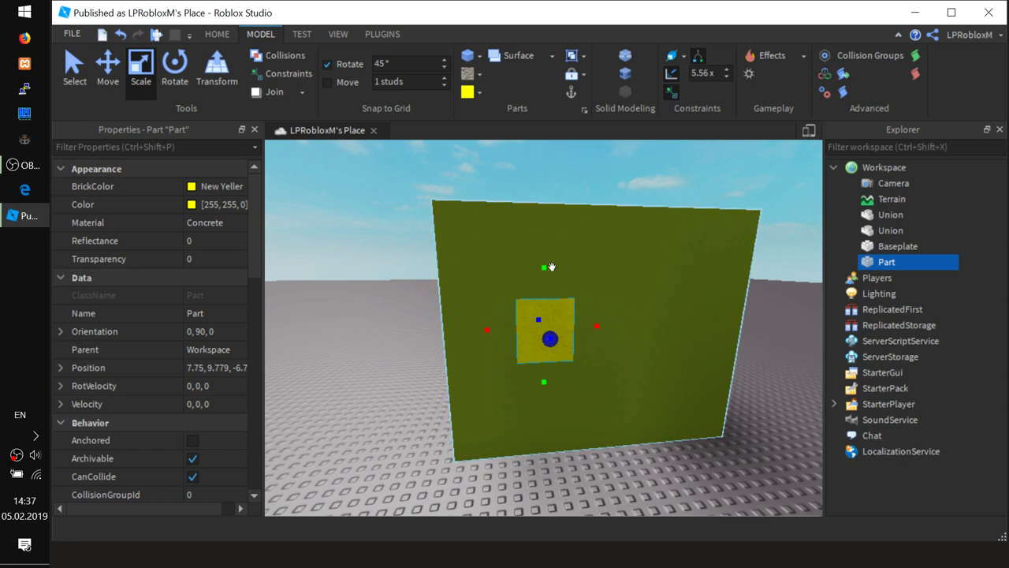
drag(551, 267, 546, 230)
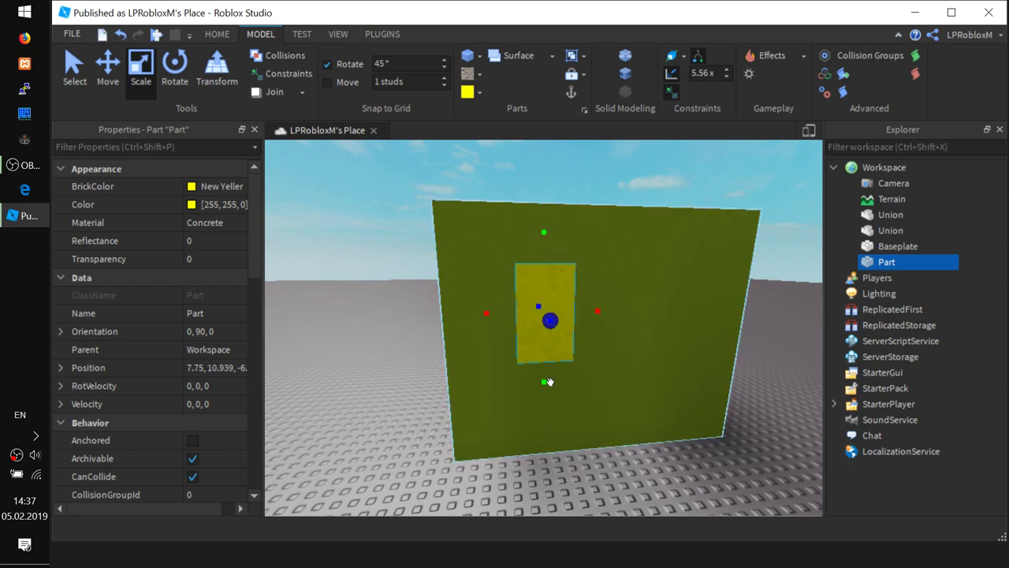
drag(550, 382, 549, 394)
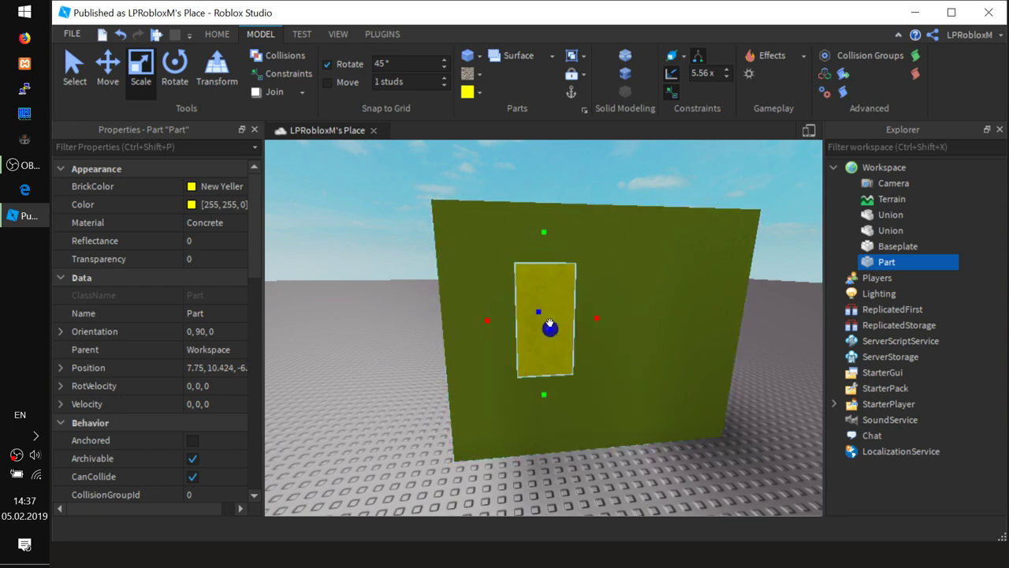
Thicken the yellow block so it protrudes through the outer side of the green wall.
right_drag(569, 367, 569, 367)
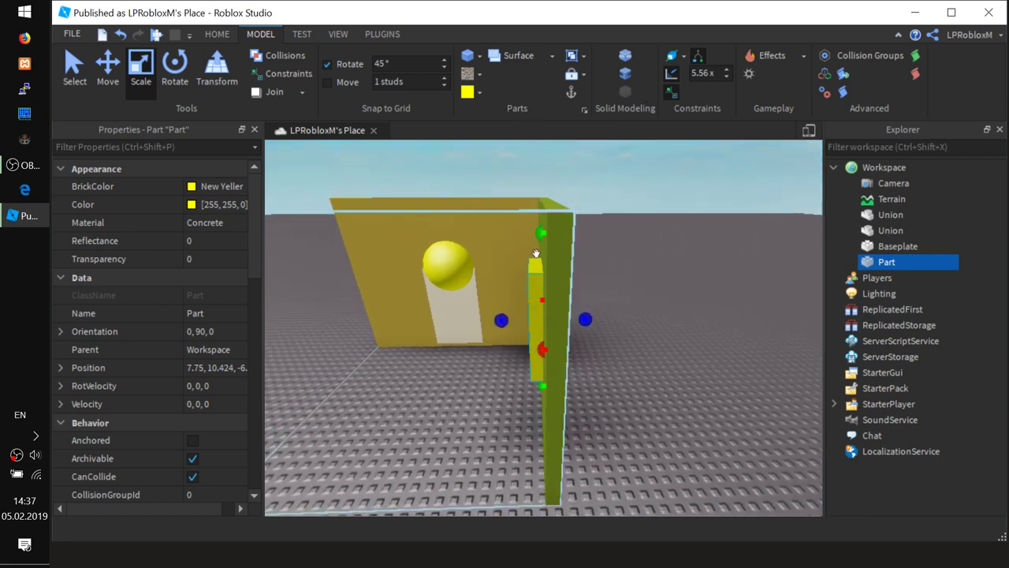
drag(583, 318, 591, 319)
right_drag(680, 425, 697, 217)
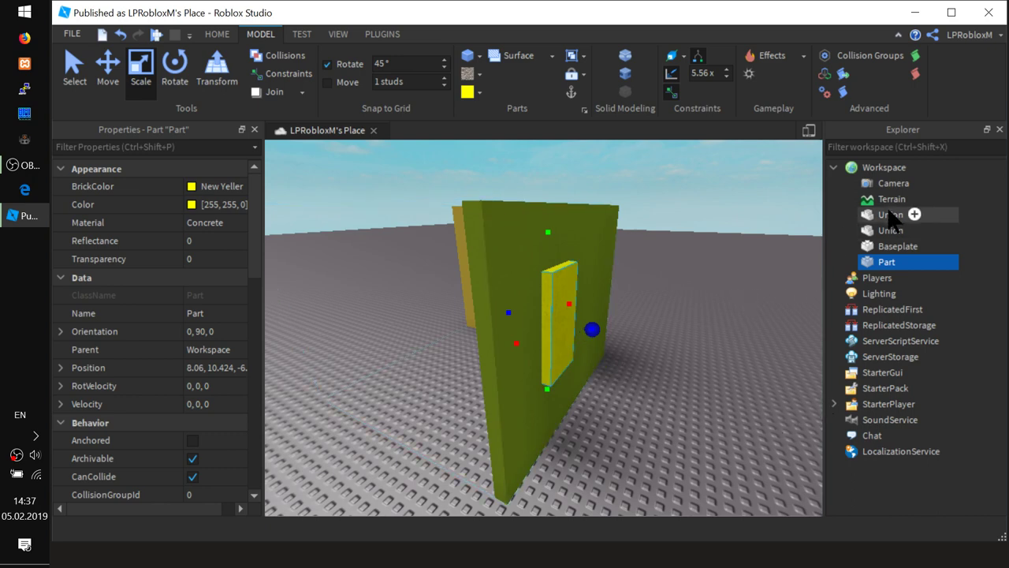
Negate the yellow block embedded in the green wall to turn it into a hole-cutting part.
click(853, 214)
key(f)
right_drag(585, 337, 586, 338)
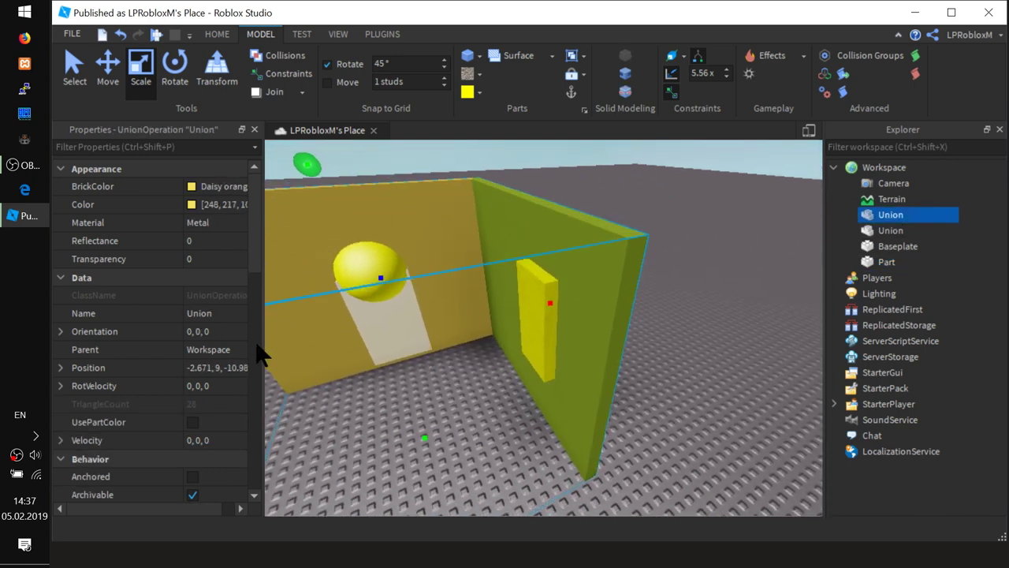
right_drag(722, 402, 568, 331)
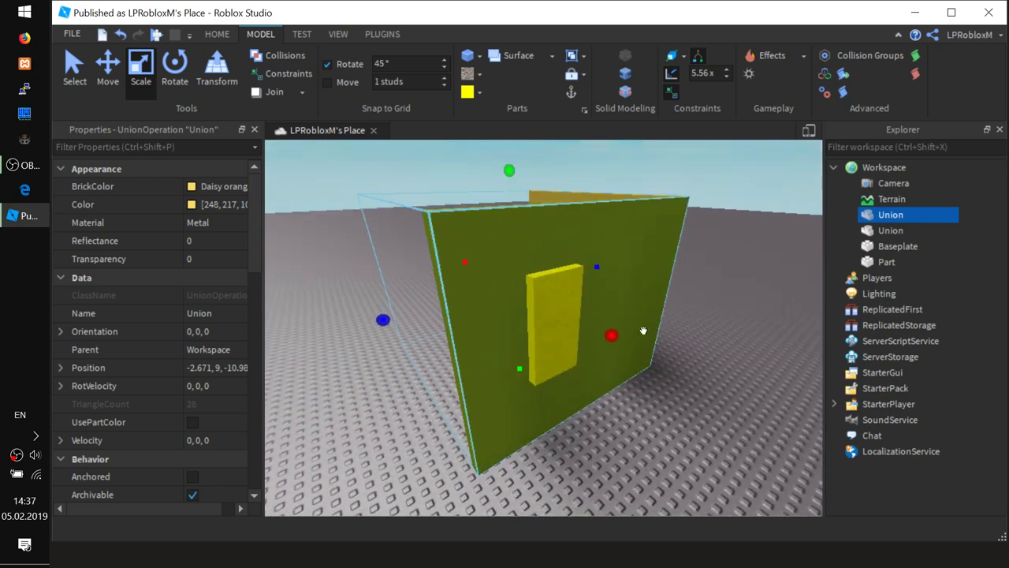
click(559, 315)
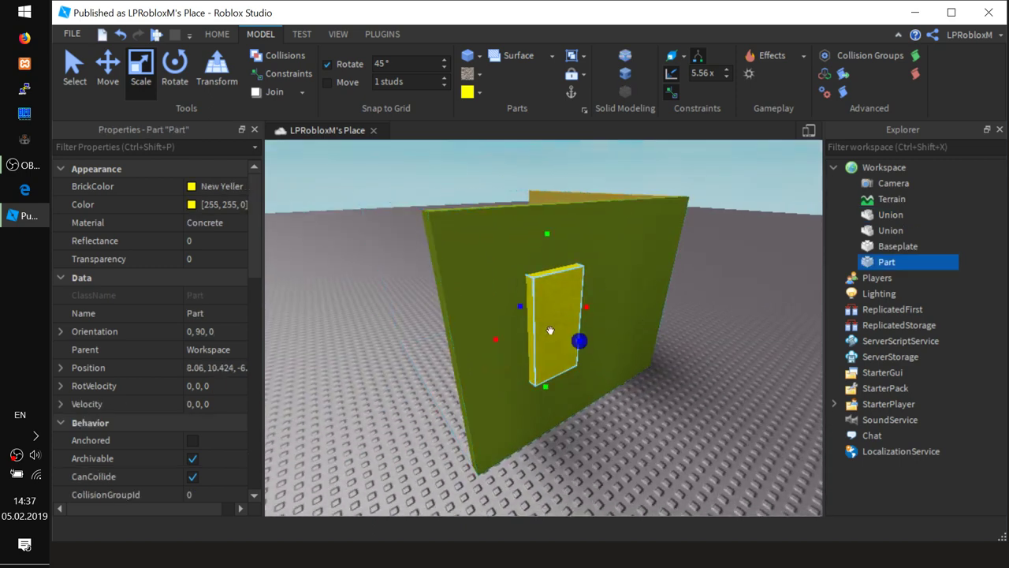
click(63, 93)
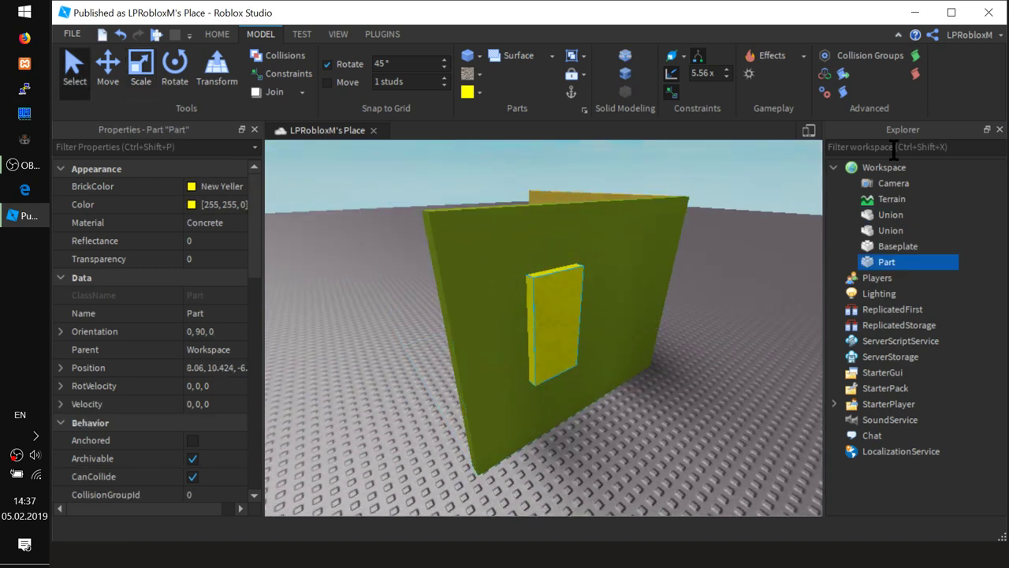
click(628, 77)
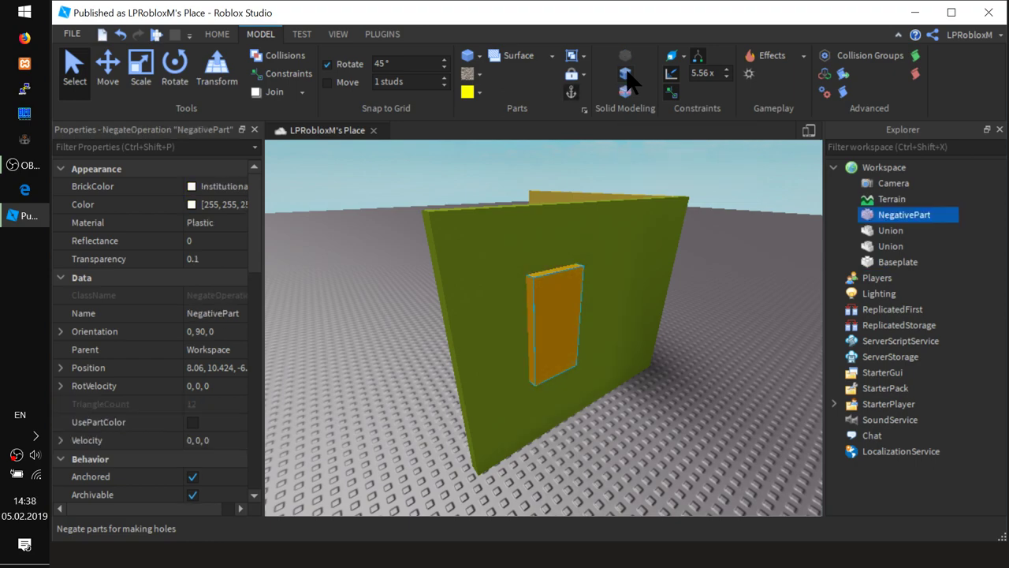
Union the negated block with the walls to cut a rectangular window opening through the green wall.
right_drag(479, 290, 473, 292)
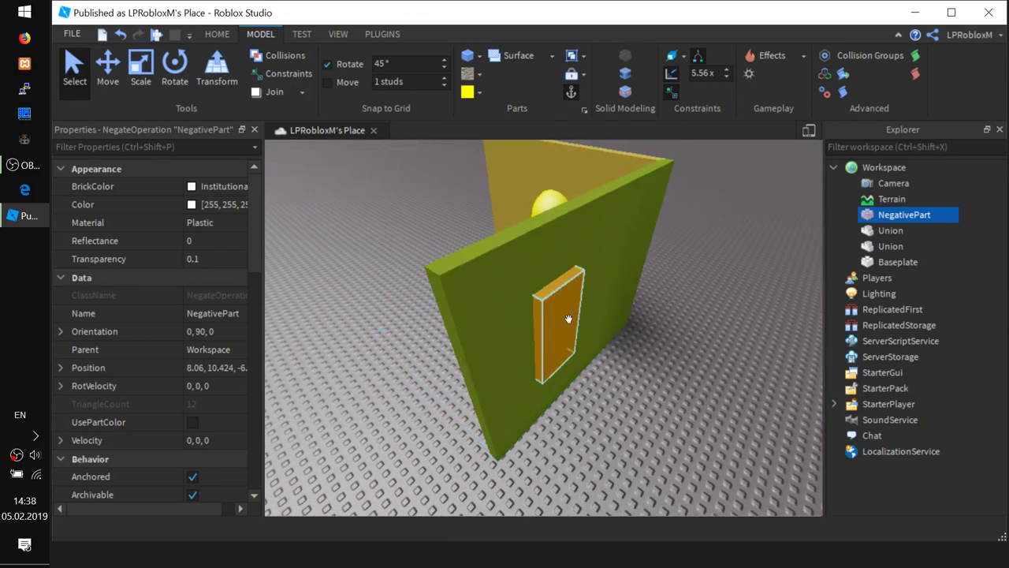
ctrl+click(476, 291)
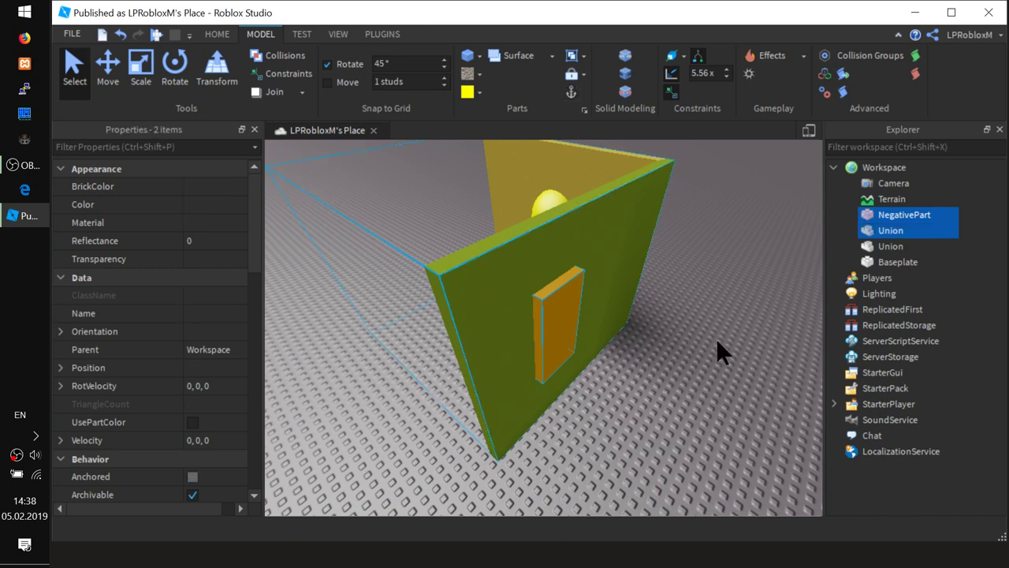
click(627, 55)
right_drag(676, 365, 677, 365)
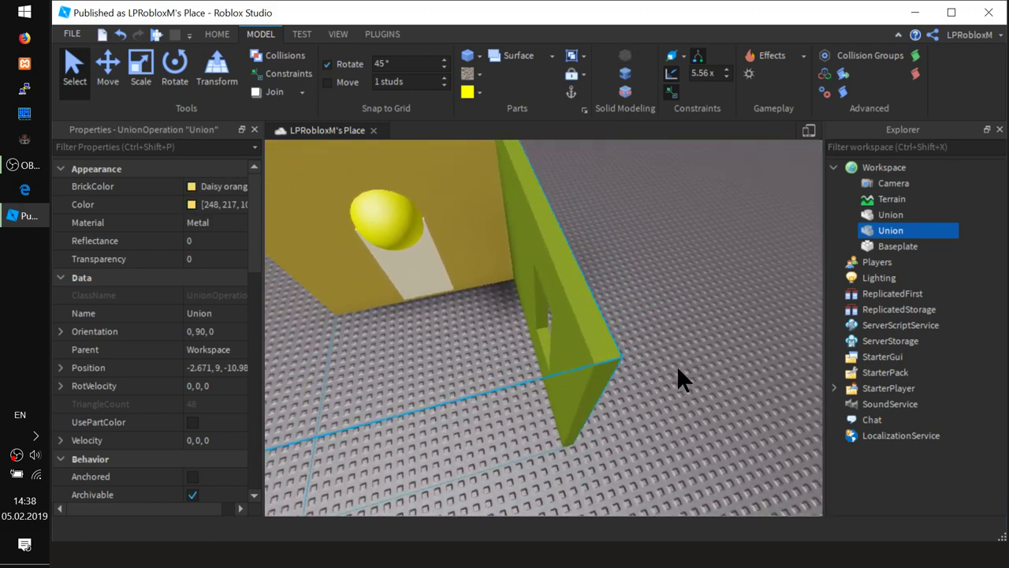
Negate the block-and-sphere union in the yellow wall and union it with the walls to cut an arched doorway.
click(407, 235)
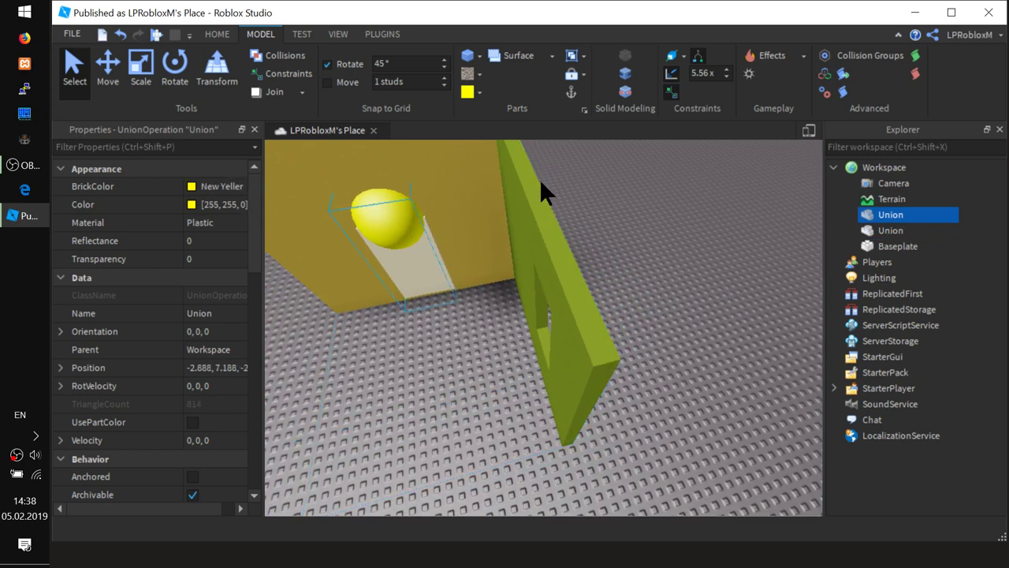
click(625, 76)
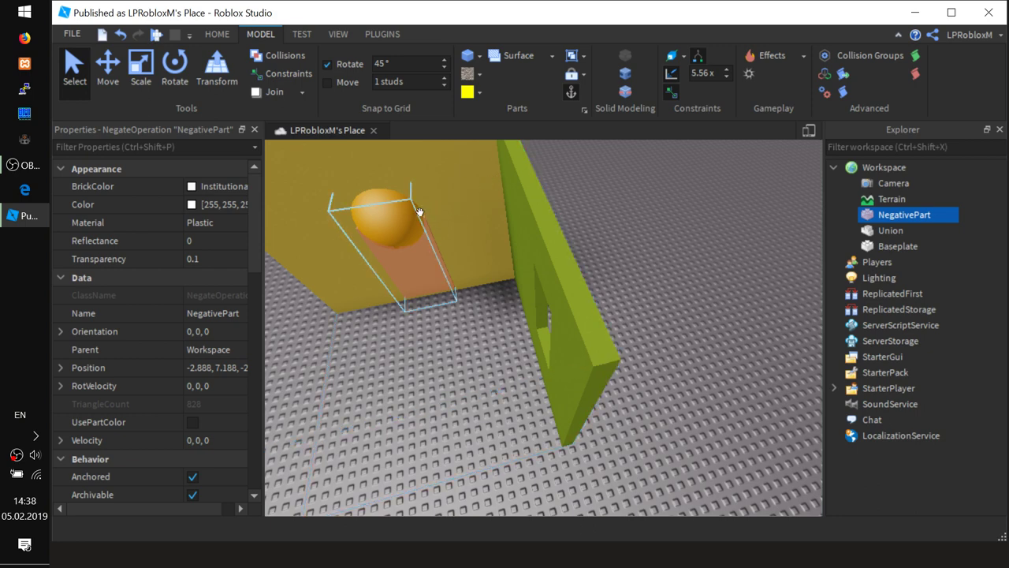
ctrl+click(470, 194)
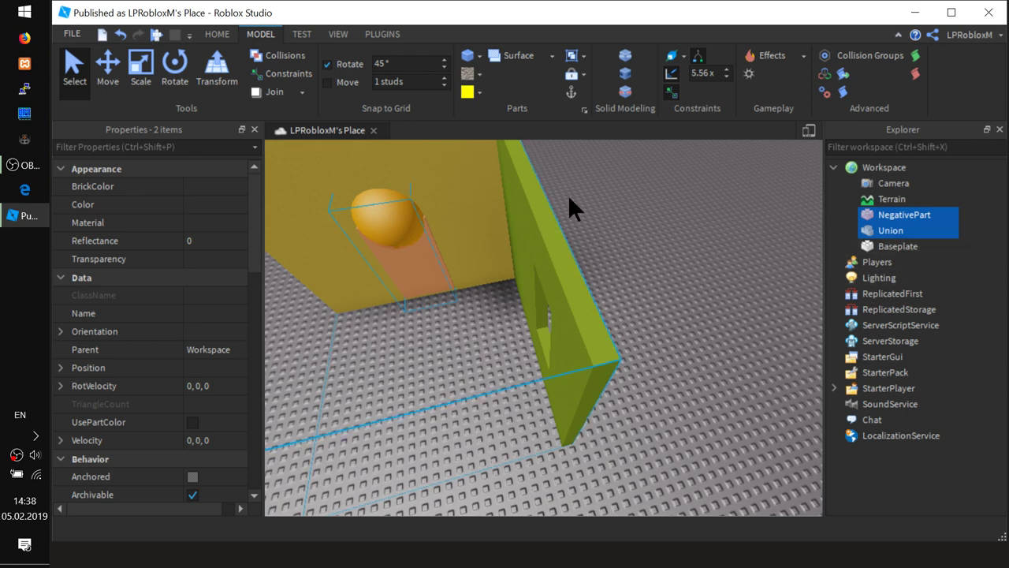
click(628, 54)
click(628, 54)
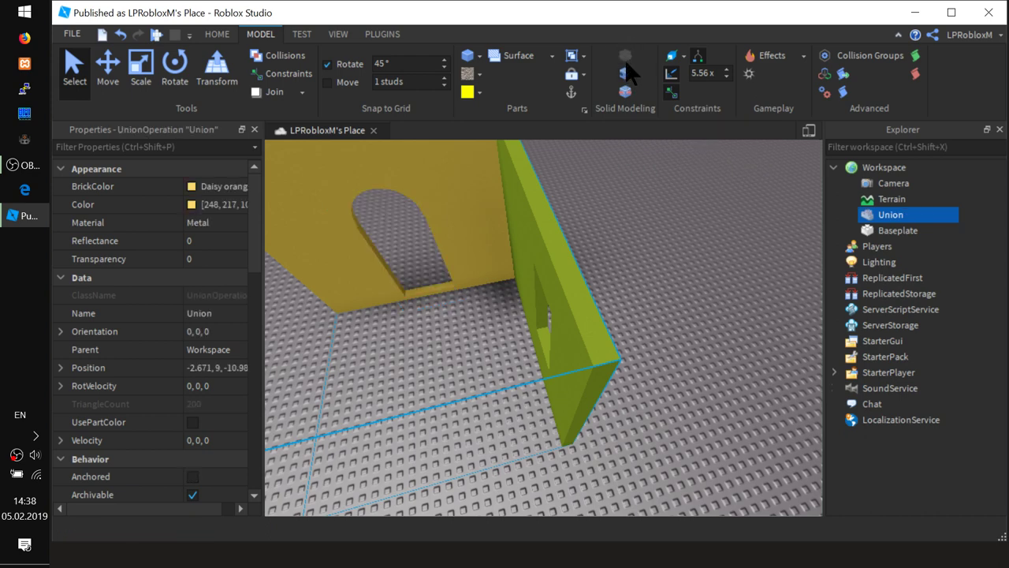
right_drag(412, 276, 412, 276)
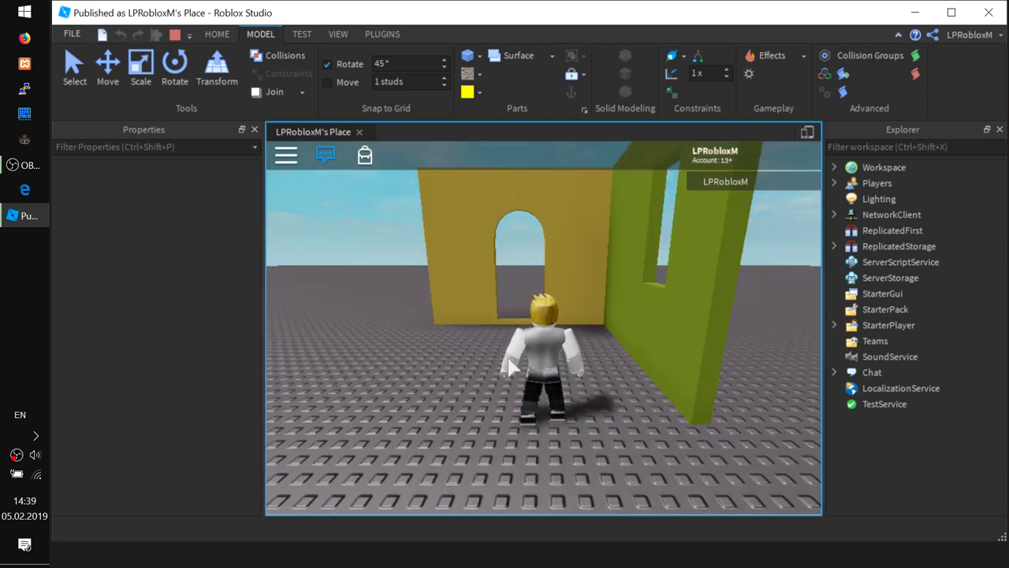
In the play test, walk the character through the arched doorway and around the walls to the green wall's outer side.
key(w)
key(a)
key(d)
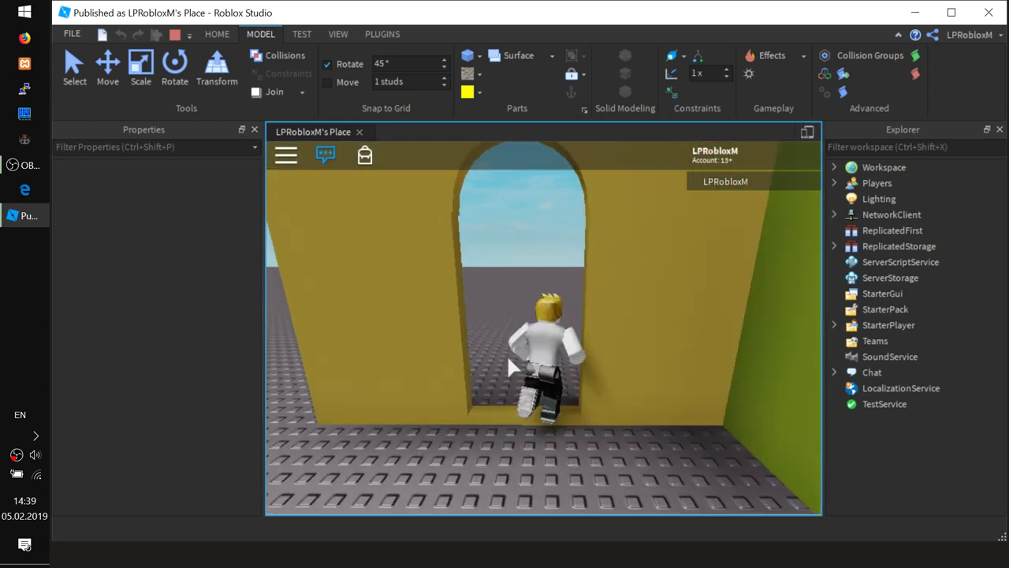
key(w)
key(Right)
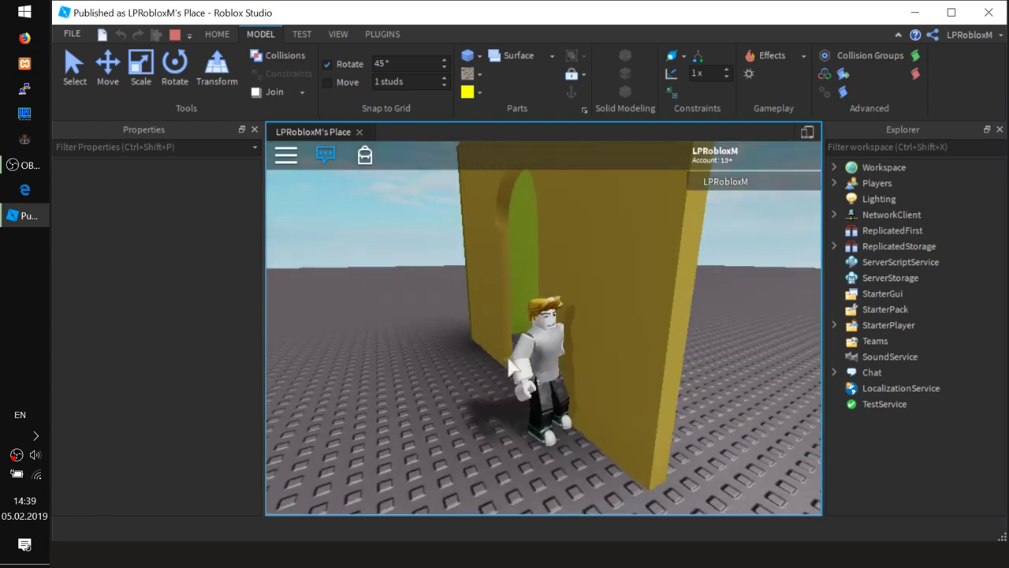
key(a)
key(Right)
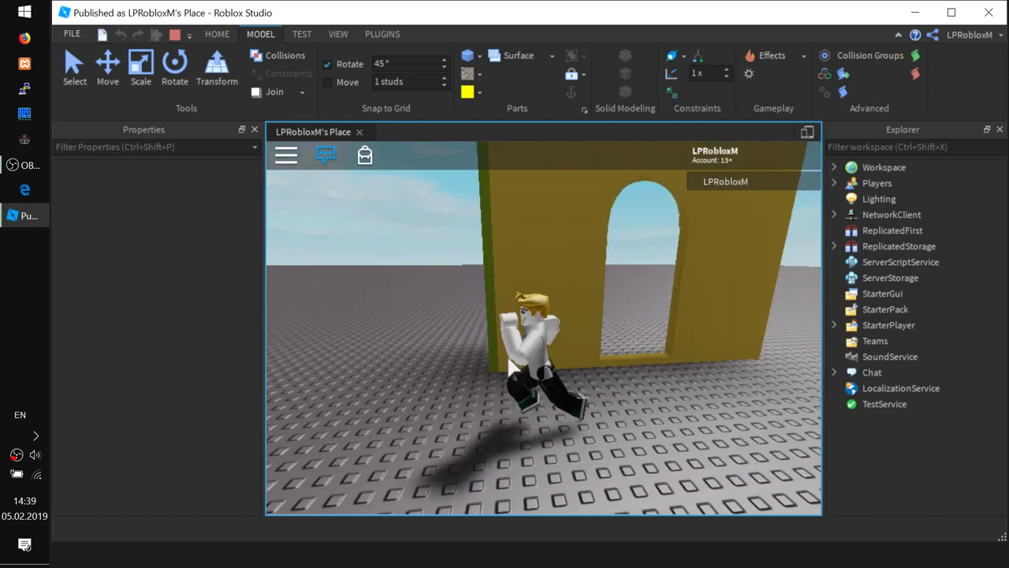
key(a)
key(Right)
key(w)
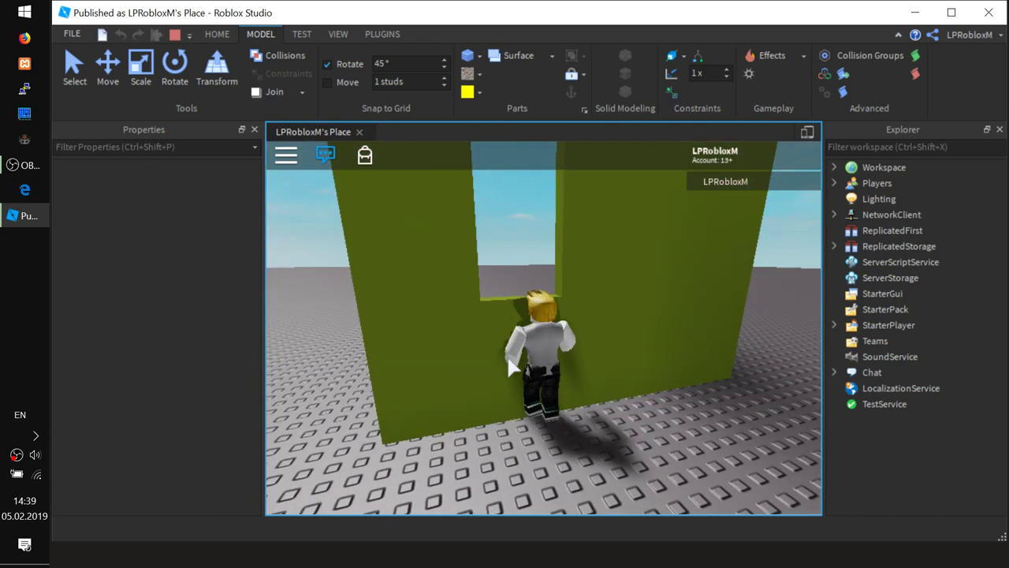
Test the window opening by jumping the character at the green wall's cut-out from outside.
key(Left)
key(space)
key(w)
key(space)
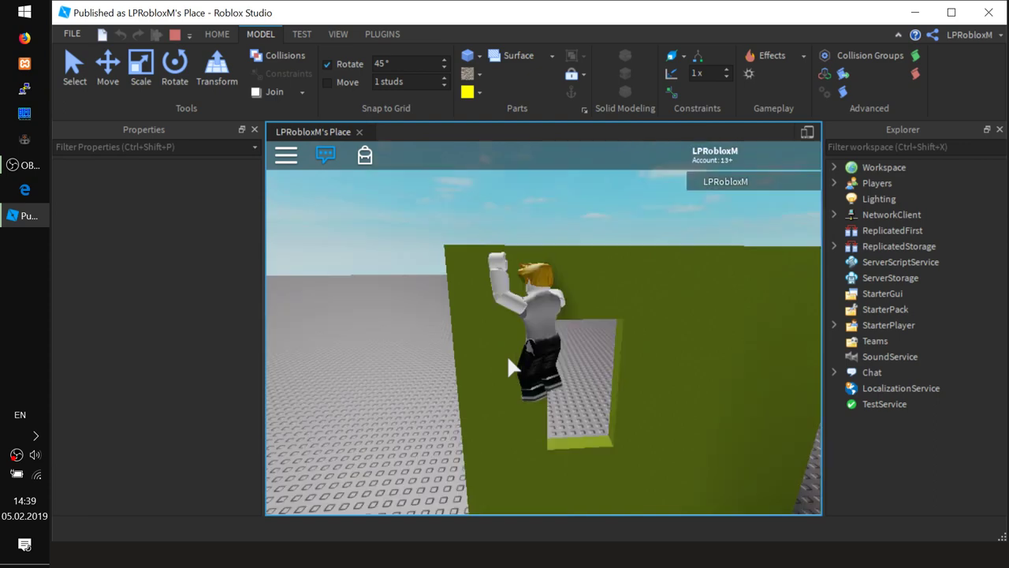
key(Right)
key(w)
key(space)
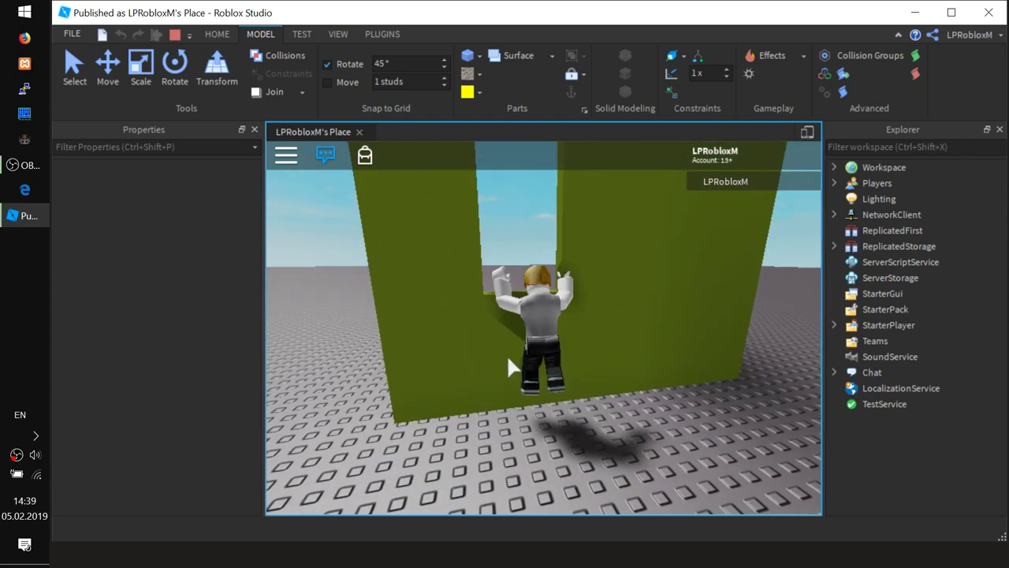
key(space)
key(Left)
key(w)
key(space)
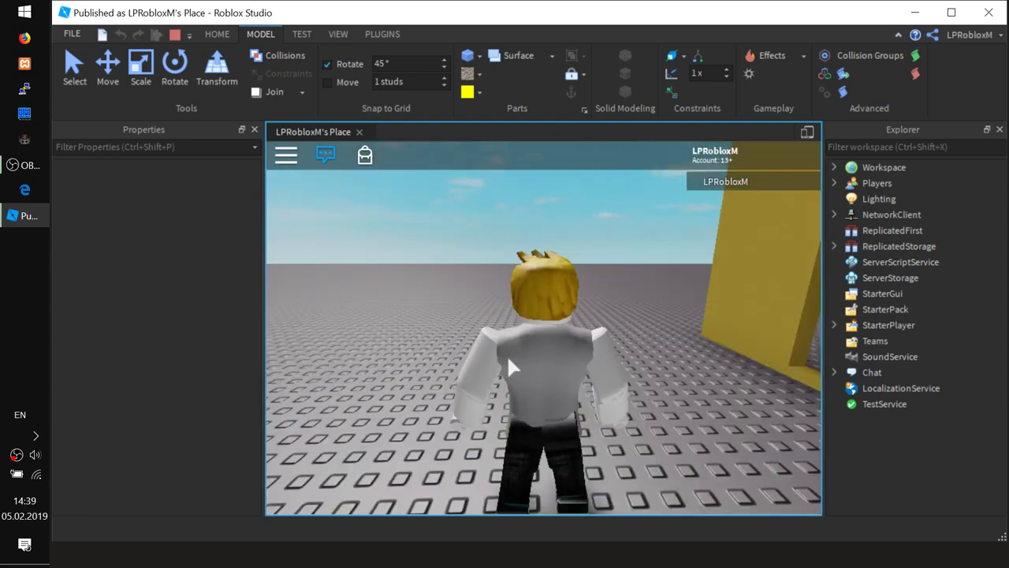
Walk the character back toward the arched doorway and end the play test.
key(Right)
key(s)
key(w)
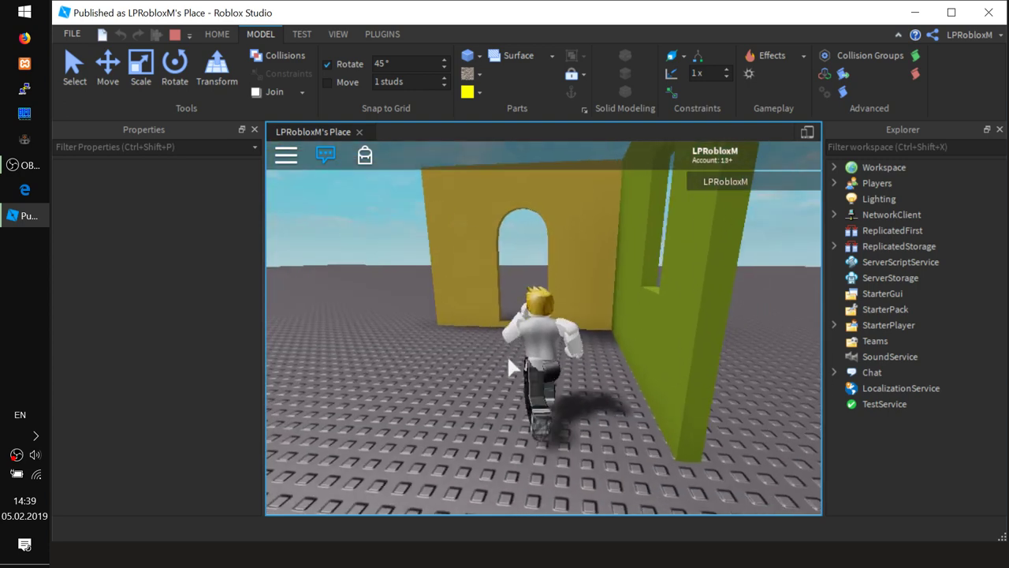
click(175, 33)
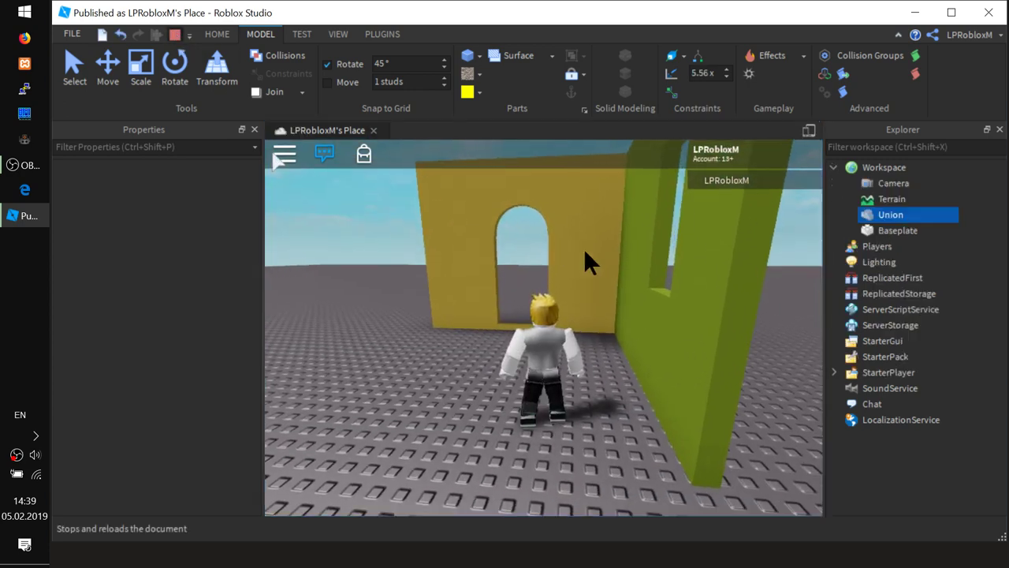
Separate the walls union to release the negative doorway shape from the yellow wall.
scroll(478, 326, up, 3)
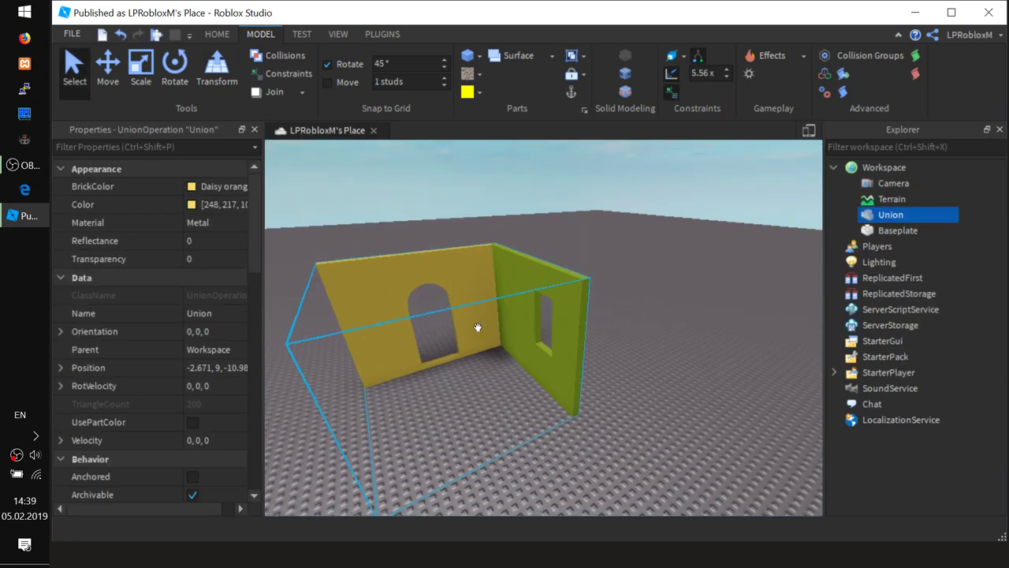
scroll(476, 324, up, 2)
right_drag(476, 324, 306, 276)
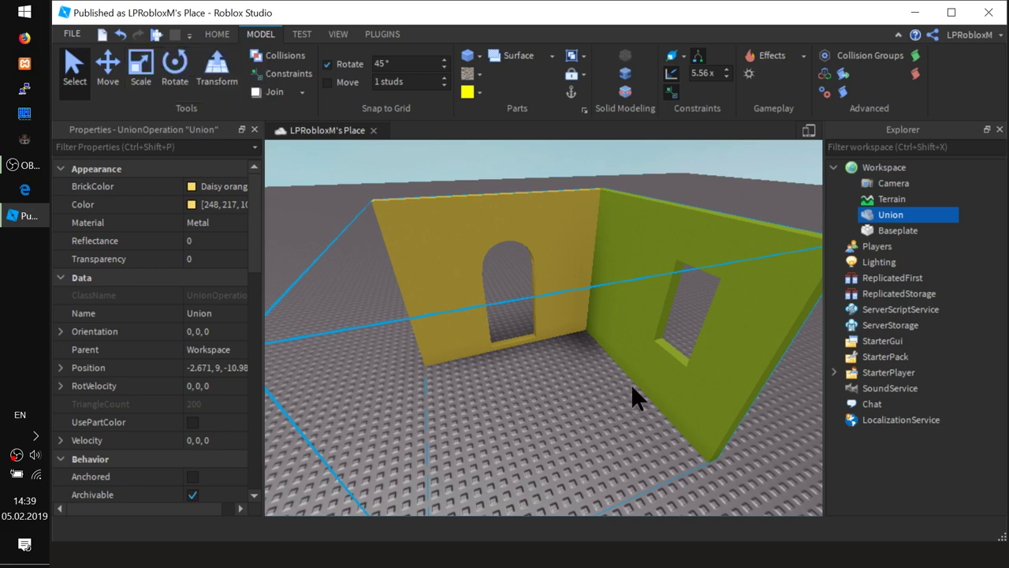
right_drag(630, 385, 640, 389)
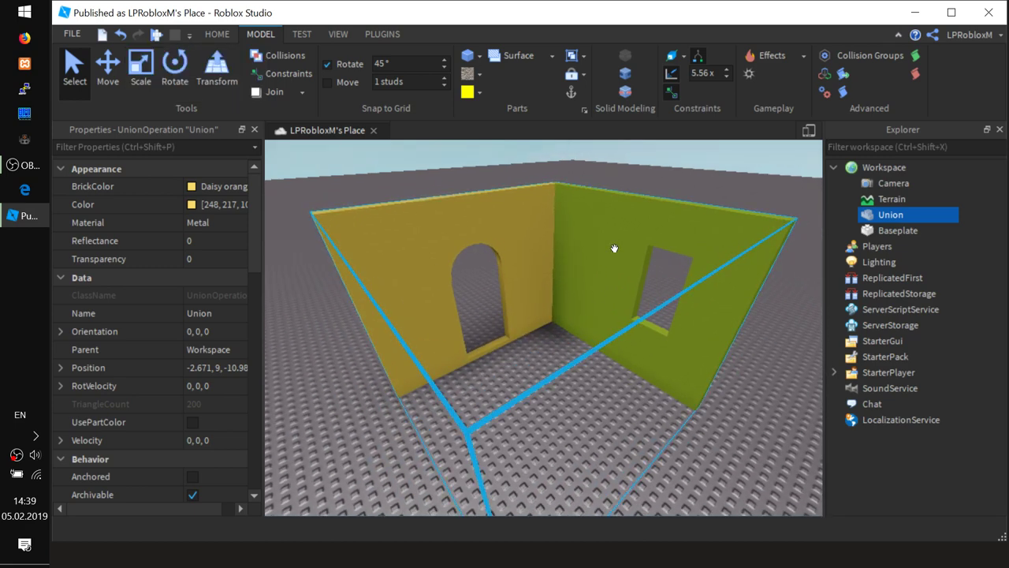
click(626, 92)
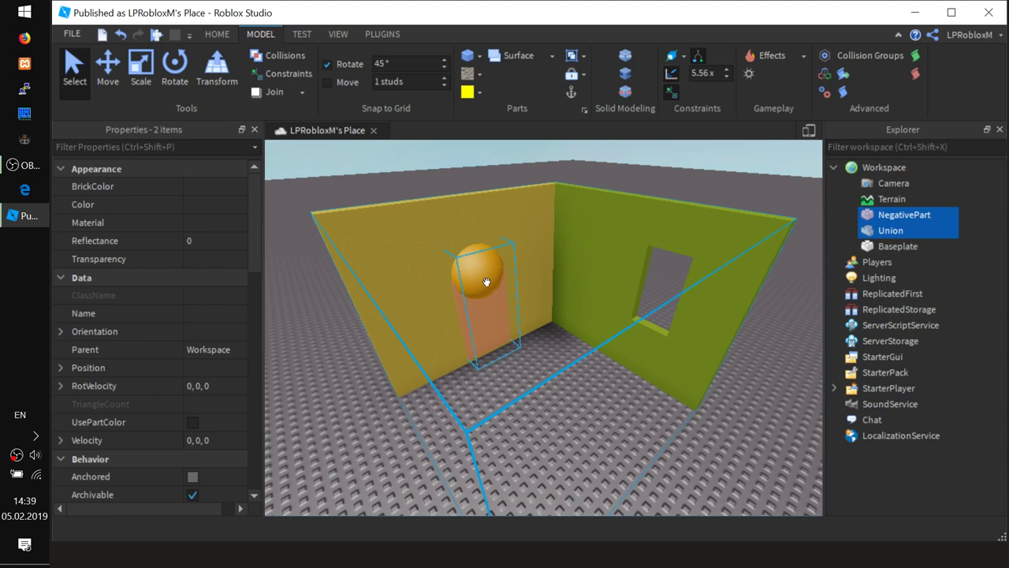
Shift the walls and negative doorway shape together, and move the negative shape out onto the open floor near the green wall.
drag(457, 268, 484, 327)
click(733, 514)
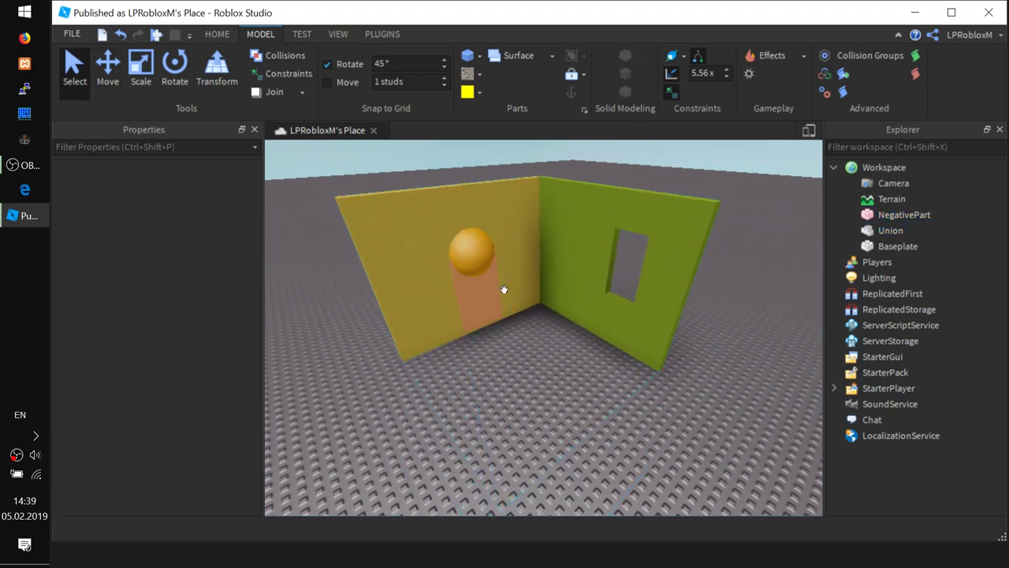
click(470, 246)
scroll(504, 324, up, 5)
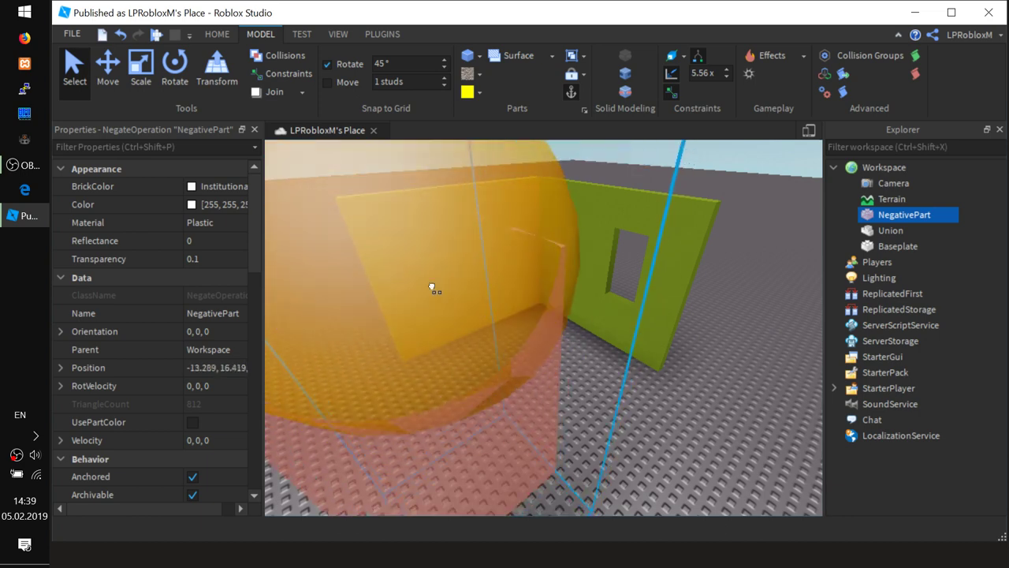
drag(432, 287, 747, 390)
Separate the walls union to release the negative window block, shift the selection, and separate the walls and block into original parts.
click(564, 240)
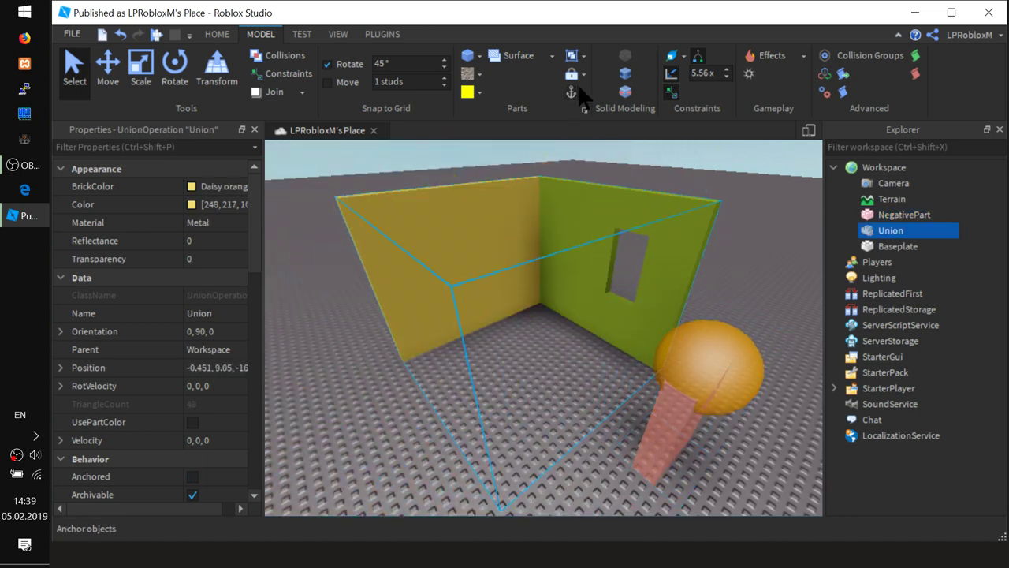
click(627, 93)
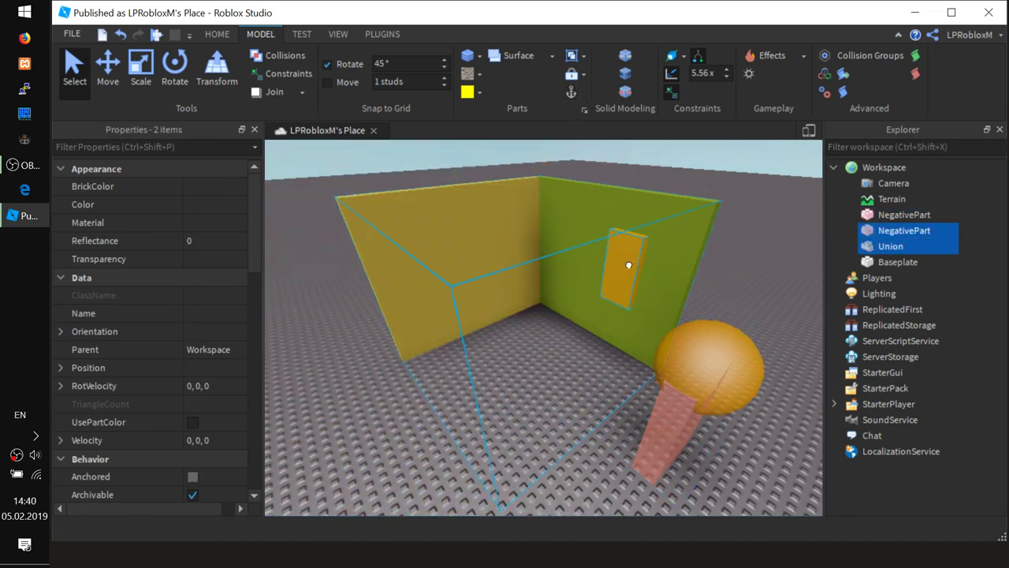
drag(628, 264, 566, 336)
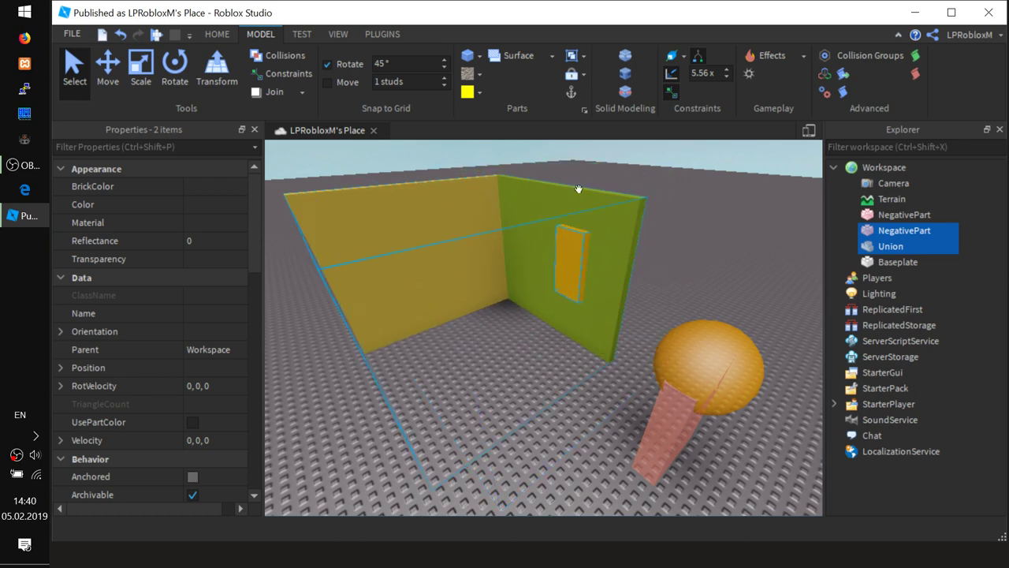
click(627, 93)
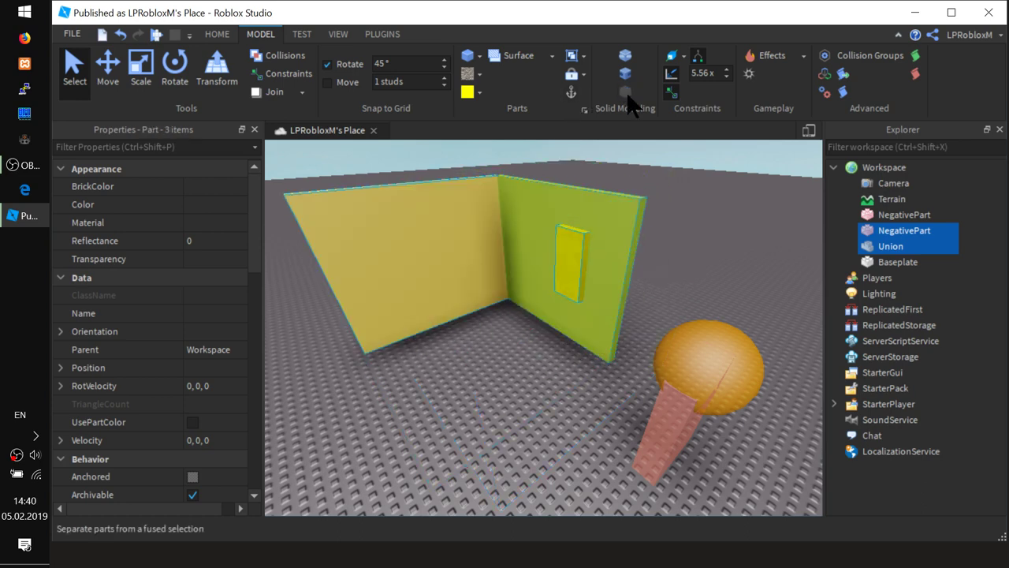
Move the separated green wall and yellow block away from the yellow wall, placing the green wall at about X -11.9, Y 9, Z -8.1.
click(666, 234)
click(461, 210)
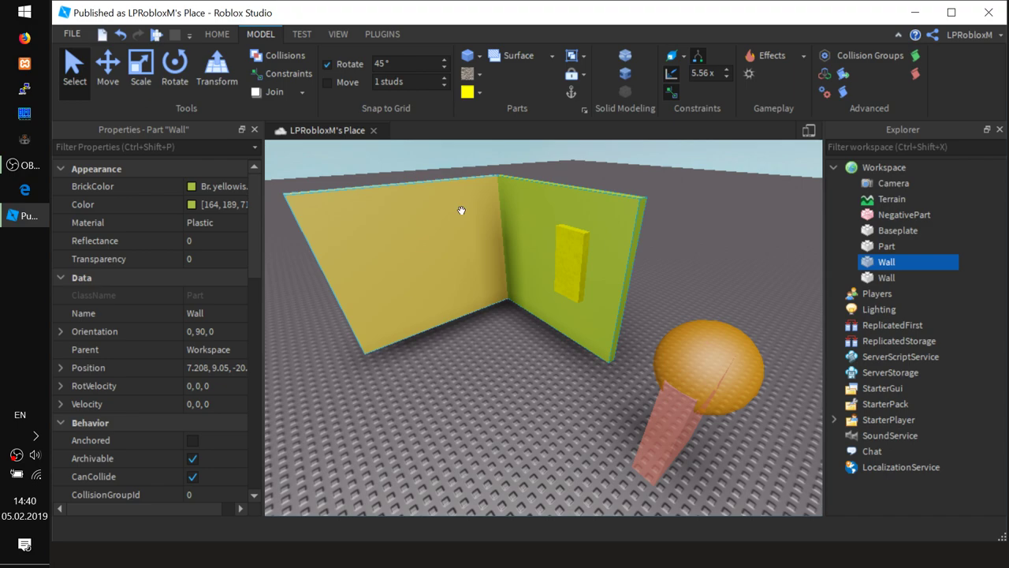
click(108, 79)
drag(588, 252, 497, 414)
right_drag(622, 306, 627, 304)
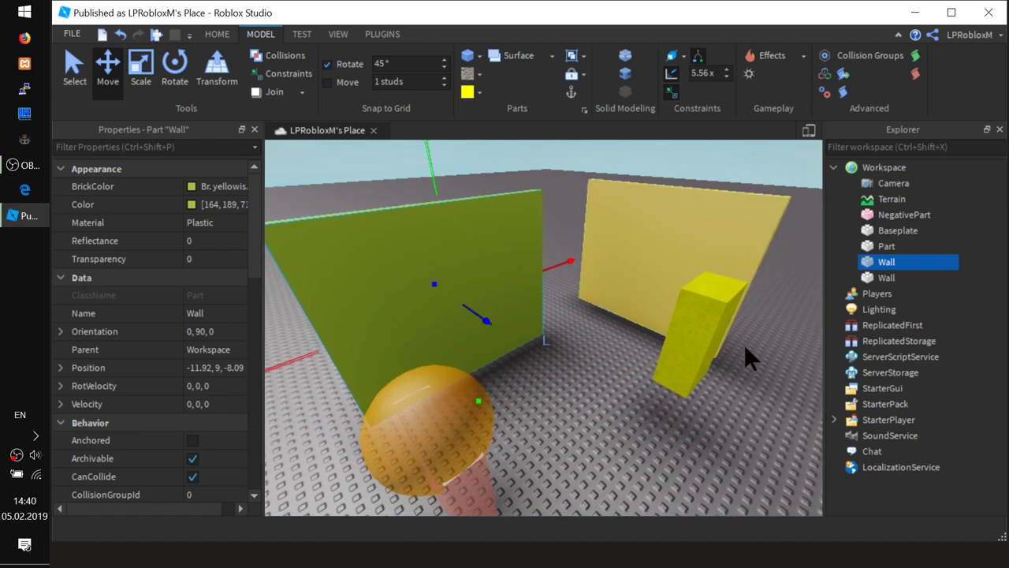
Undo the part moves and separations back to the single walls union with its window opening.
key(ctrl+z)
key(ctrl+z)
key(ctrl+z)
key(ctrl+z)
right_drag(615, 377, 614, 379)
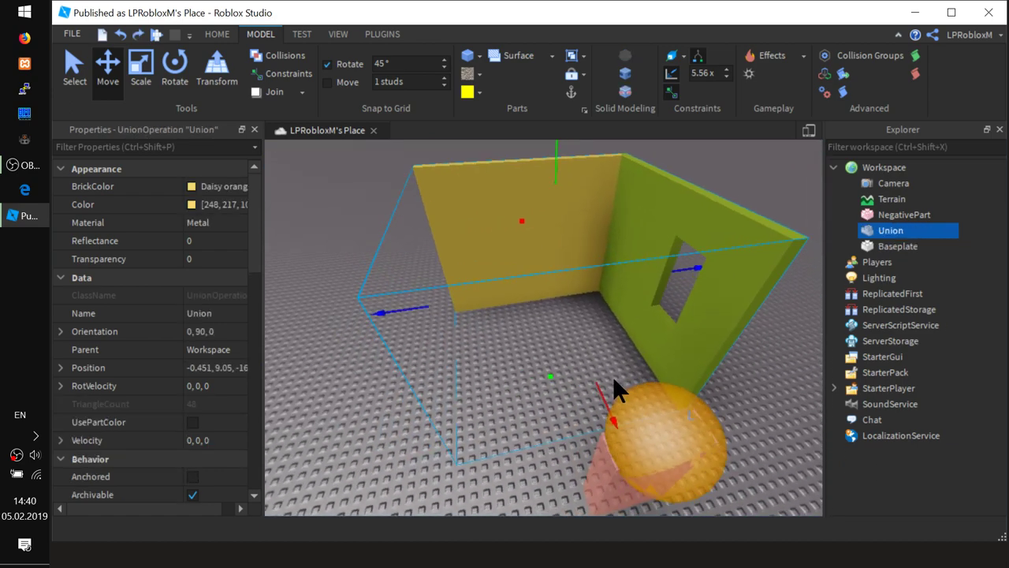
Undo one more change and union the walls with the negative shape to cut the arched doorway into the yellow wall.
key(ctrl+z)
right_drag(427, 395, 472, 374)
scroll(425, 392, up, 3)
ctrl+click(425, 393)
key(ctrl+shift+g)
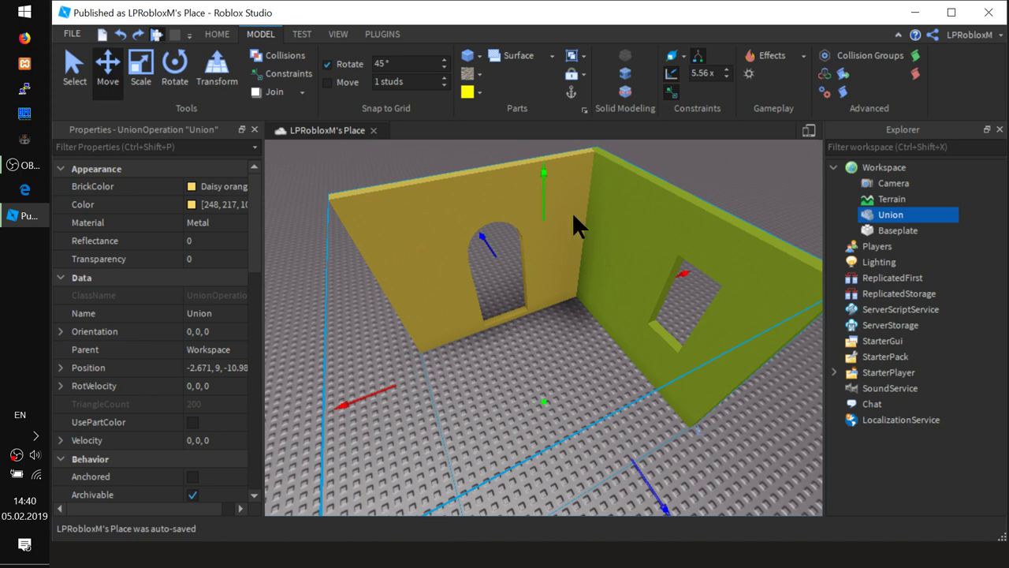
Playtest the place to view the walls with the arched doorway and window, and stop the test.
key(F5)
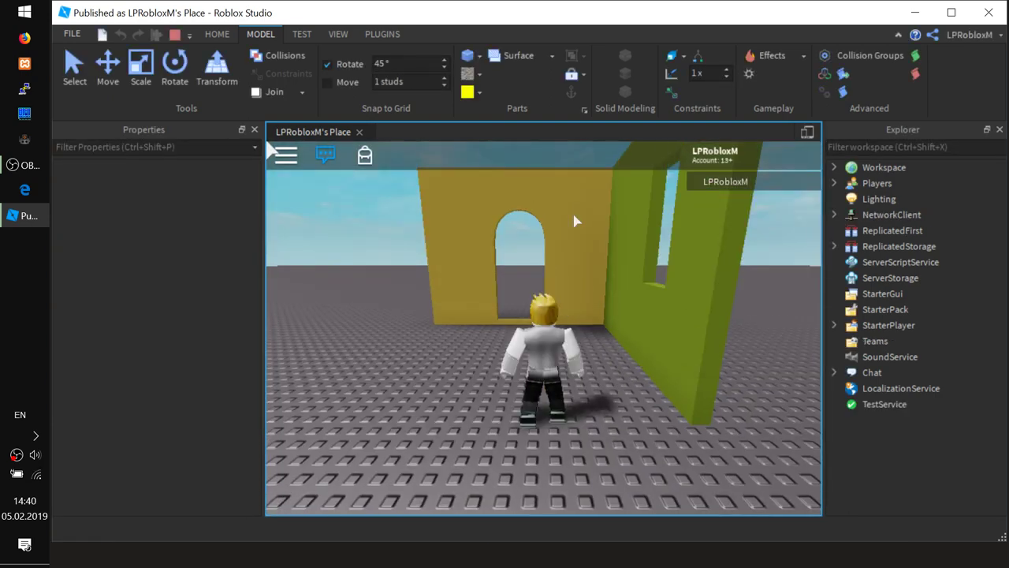
right_drag(667, 308, 476, 247)
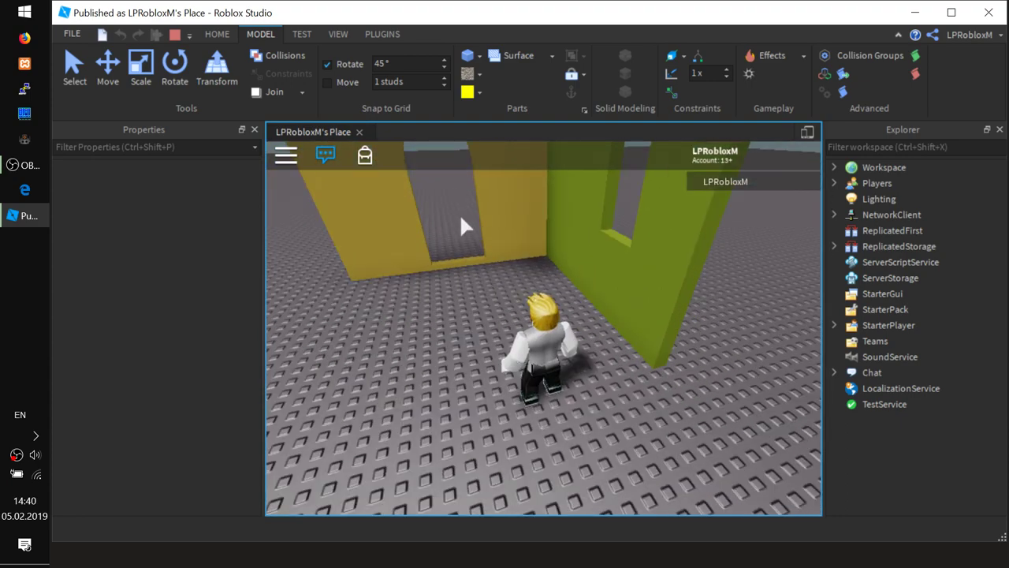
right_drag(473, 307, 547, 199)
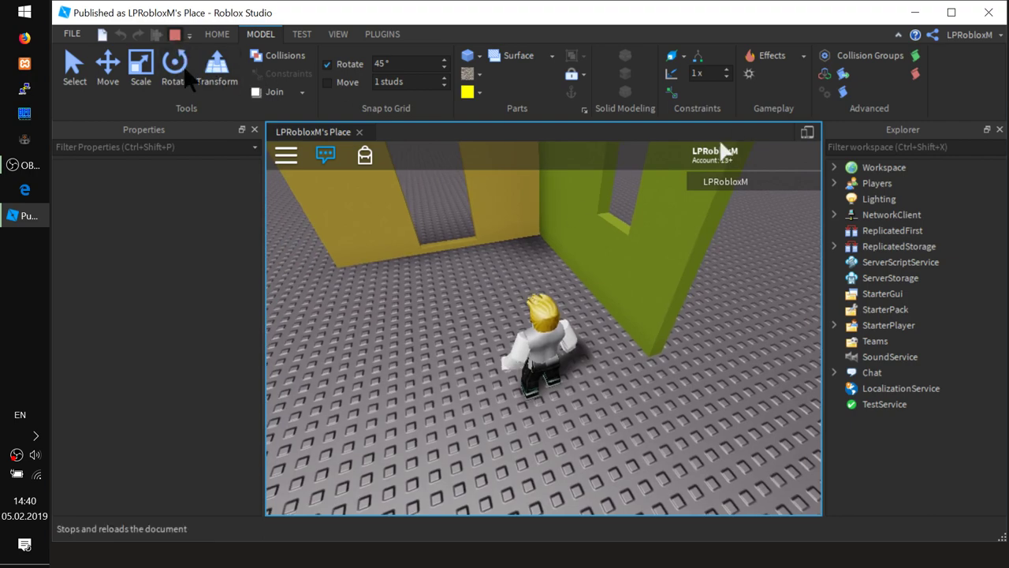
click(175, 35)
Deselect the walls union and insert a spawn location on the open floor outside the doorway.
right_drag(340, 239, 338, 239)
scroll(567, 423, down, 1)
key(s)
key(d)
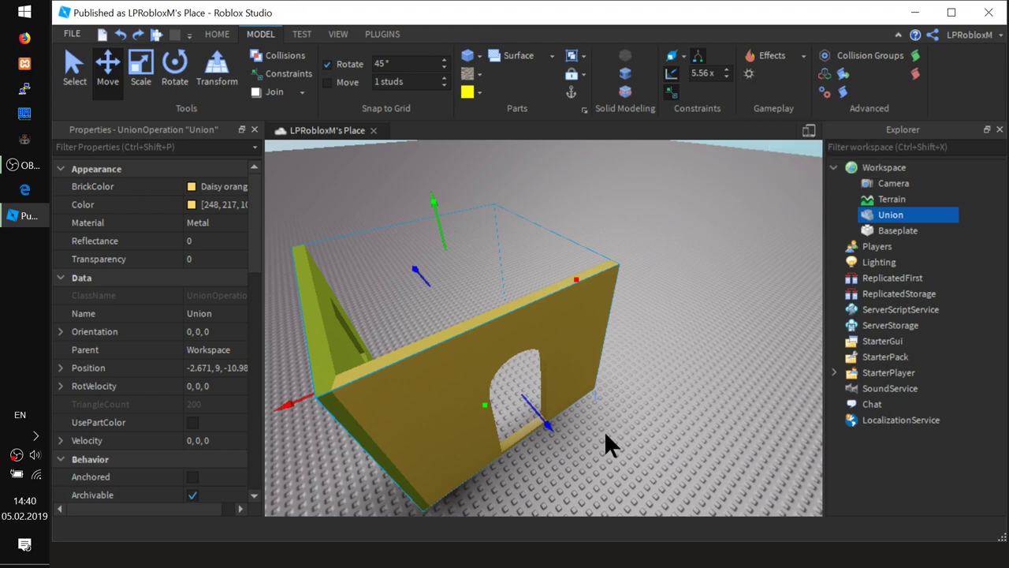
key(s)
key(d)
scroll(476, 477, up, 5)
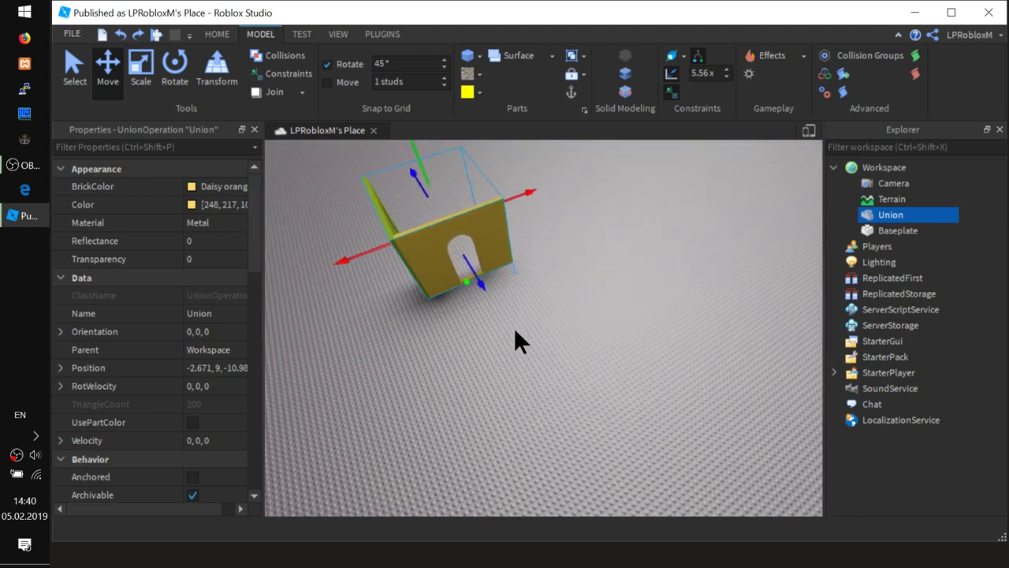
click(612, 195)
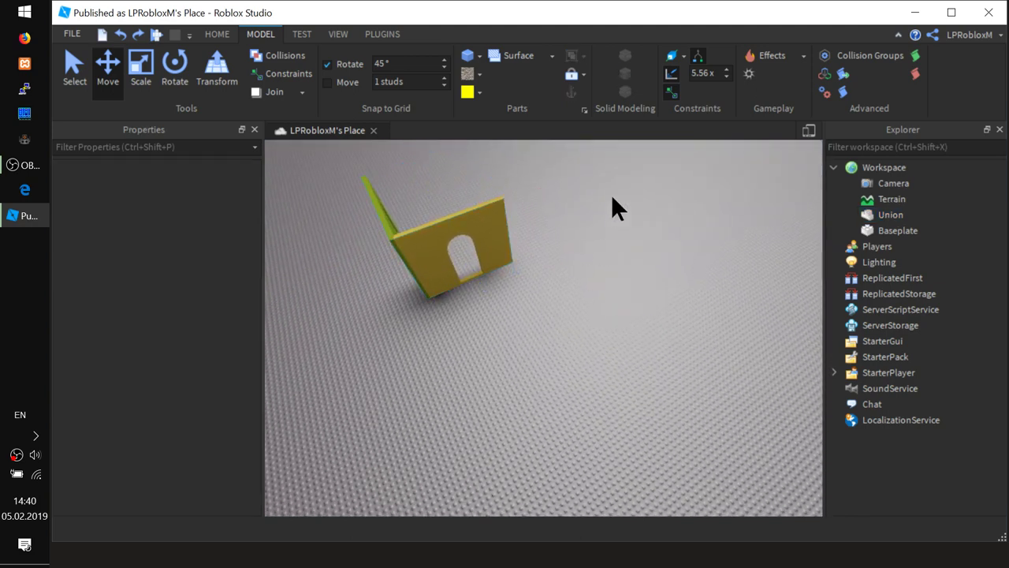
click(749, 72)
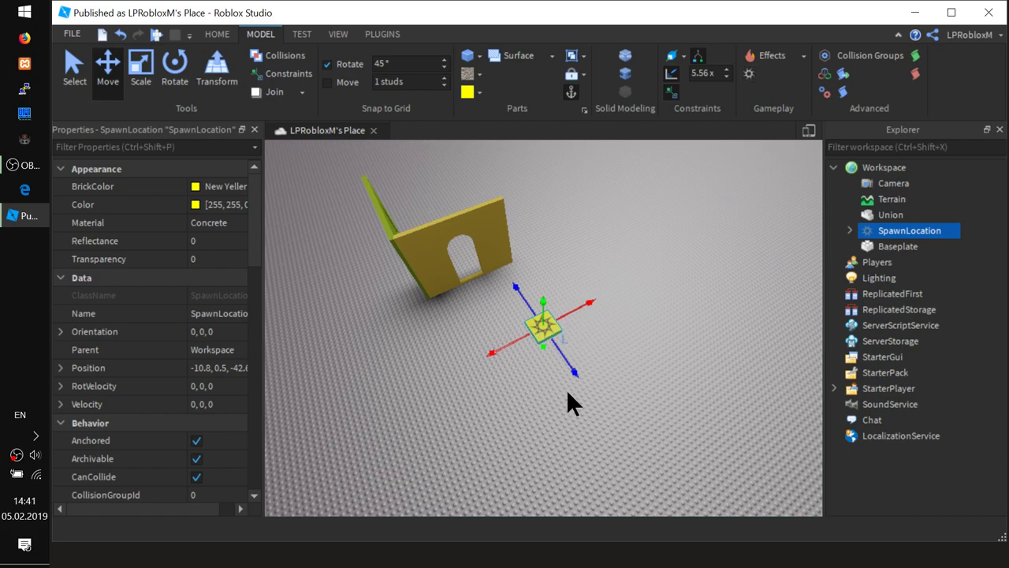
Move the spawn location in front of the arched doorway, to about X -4.41, Y 0.5, Z -35.8.
key(f)
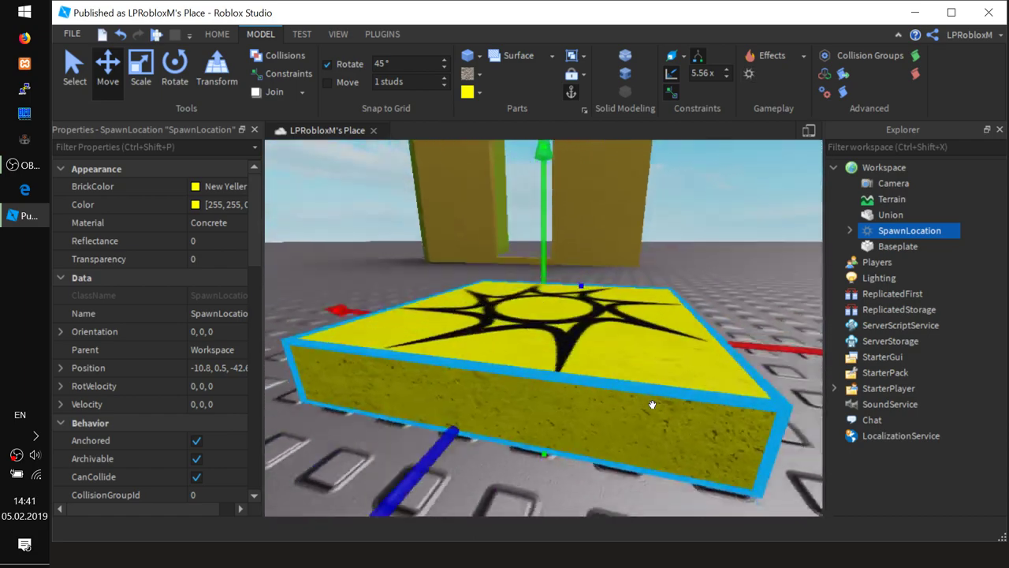
right_drag(652, 405, 754, 424)
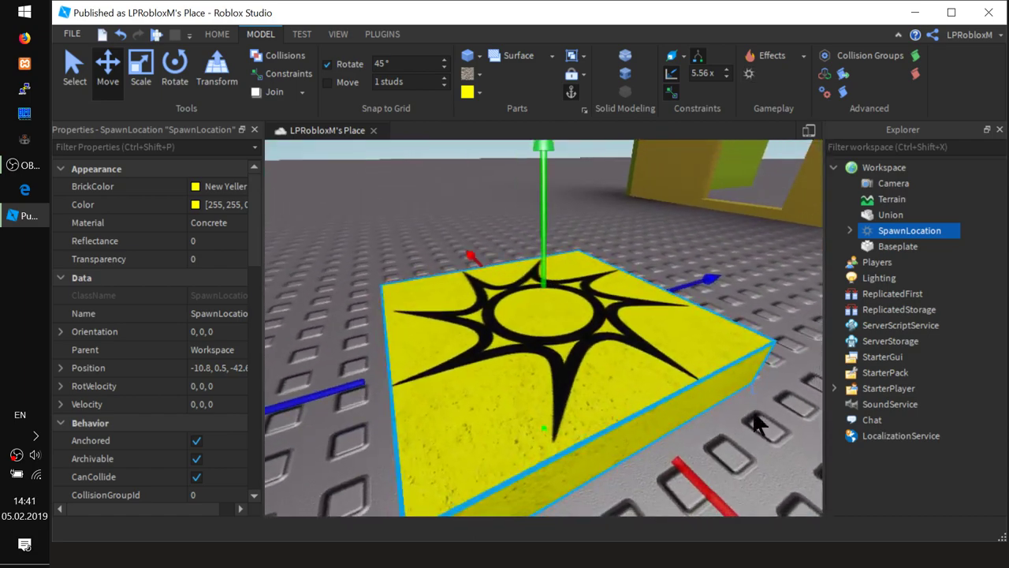
drag(583, 326, 651, 233)
right_drag(536, 295, 527, 292)
scroll(526, 293, down, 3)
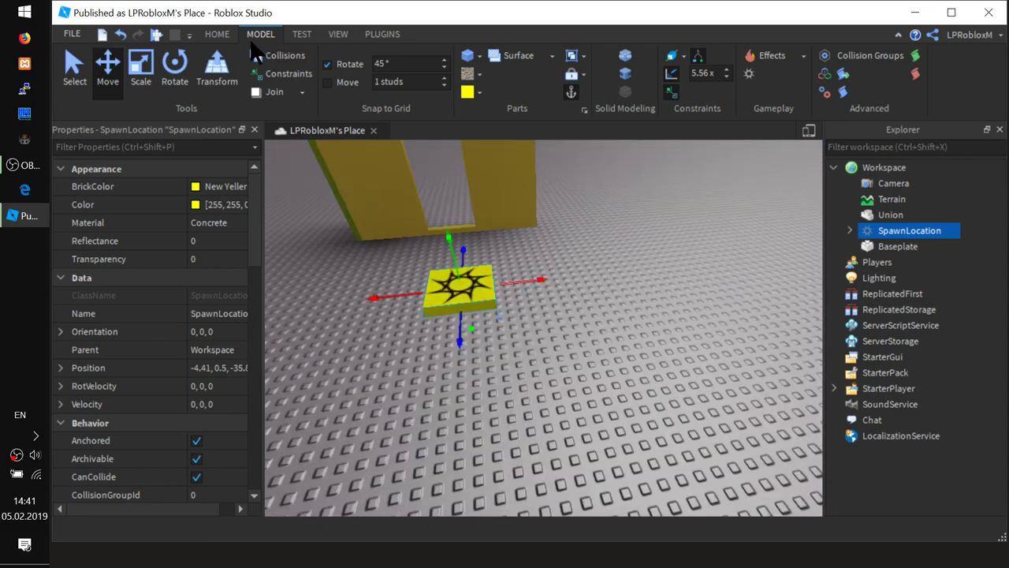
Playtest the place to check which way the character faces on the spawn location, and stop the test.
key(F5)
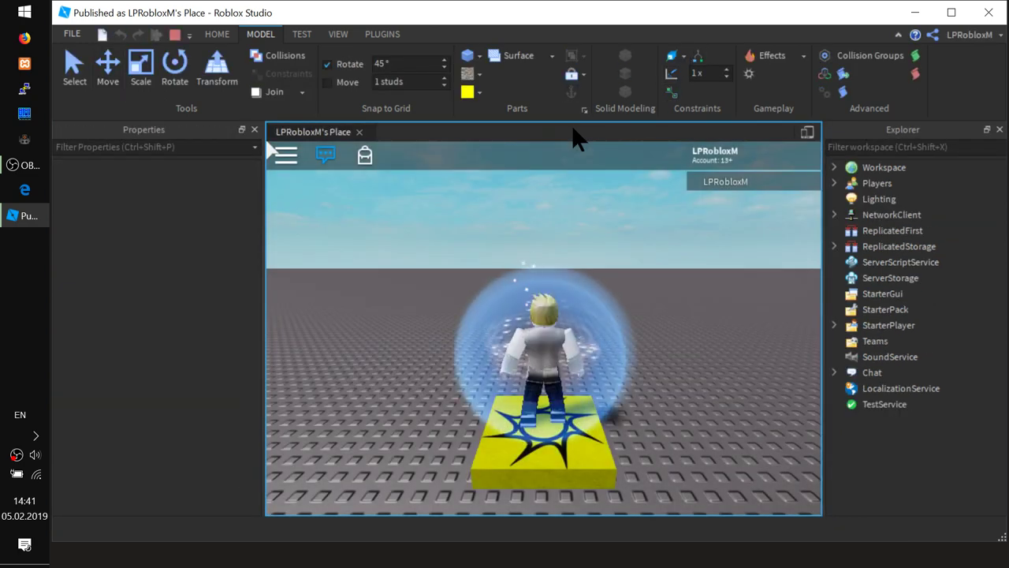
right_drag(720, 356, 720, 356)
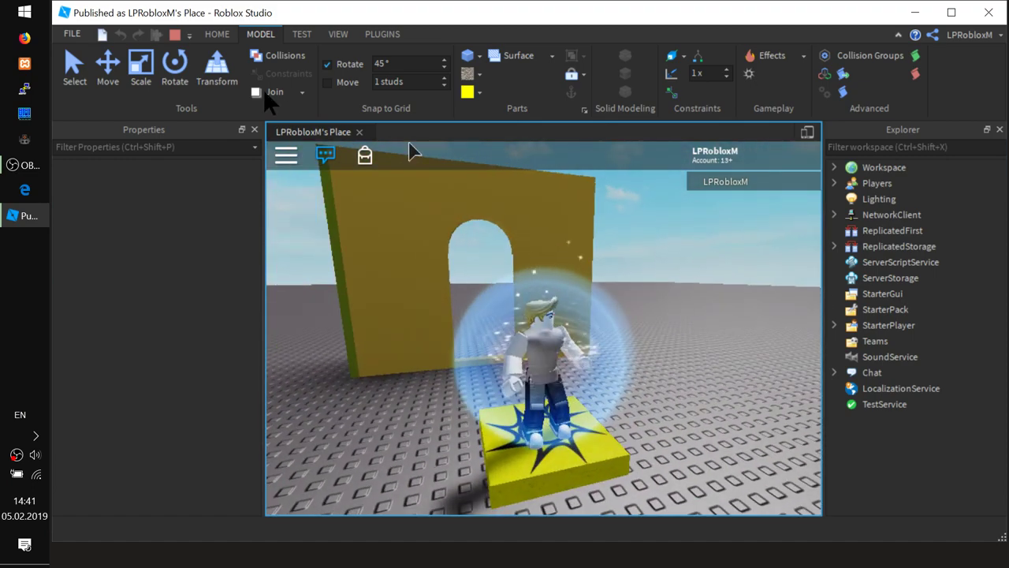
click(174, 36)
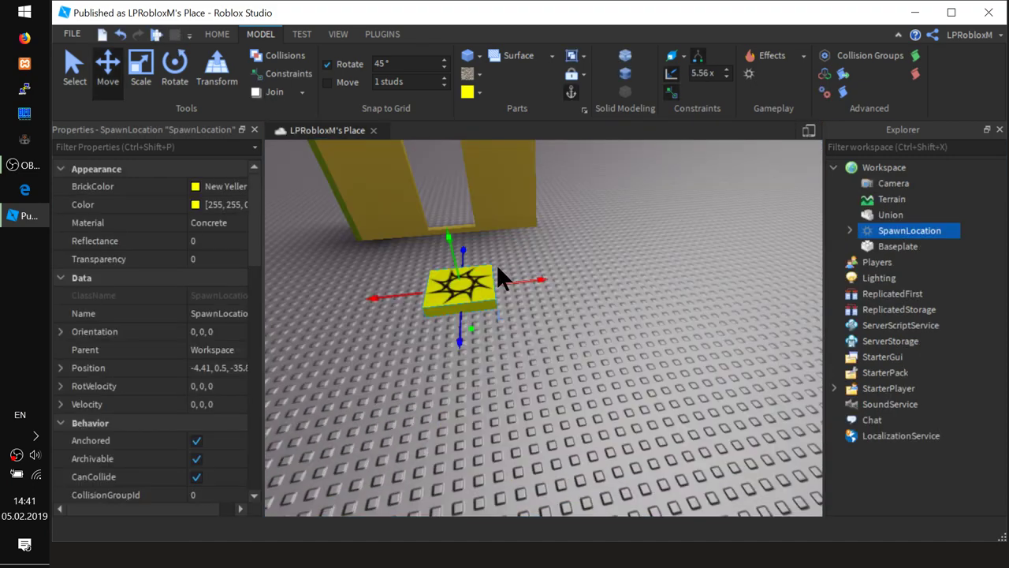
Examine the SpawnLocation's FrontSurface and LeftSurface properties to identify which side of the block is its front.
click(475, 287)
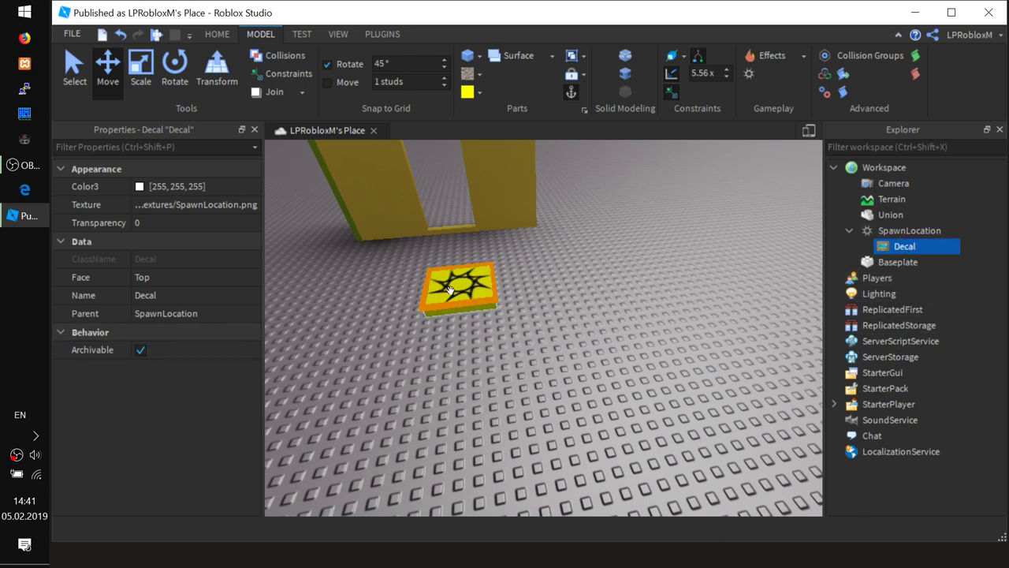
click(906, 230)
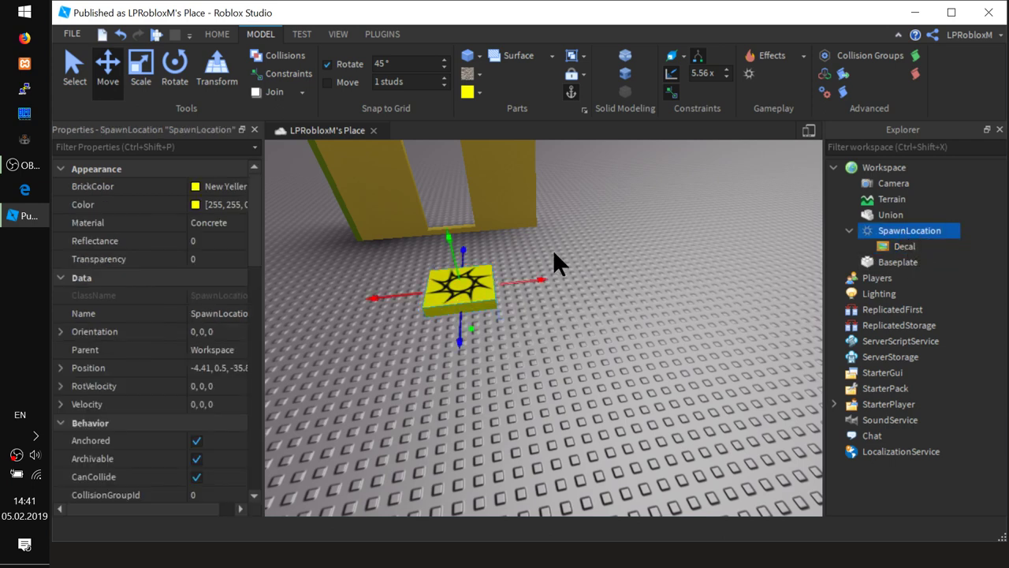
drag(260, 281, 268, 516)
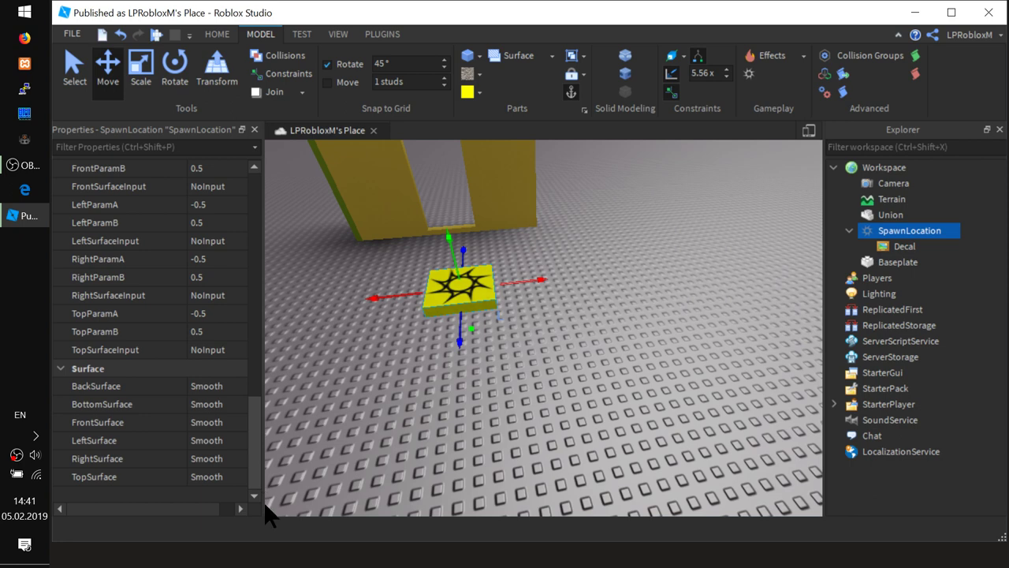
click(106, 423)
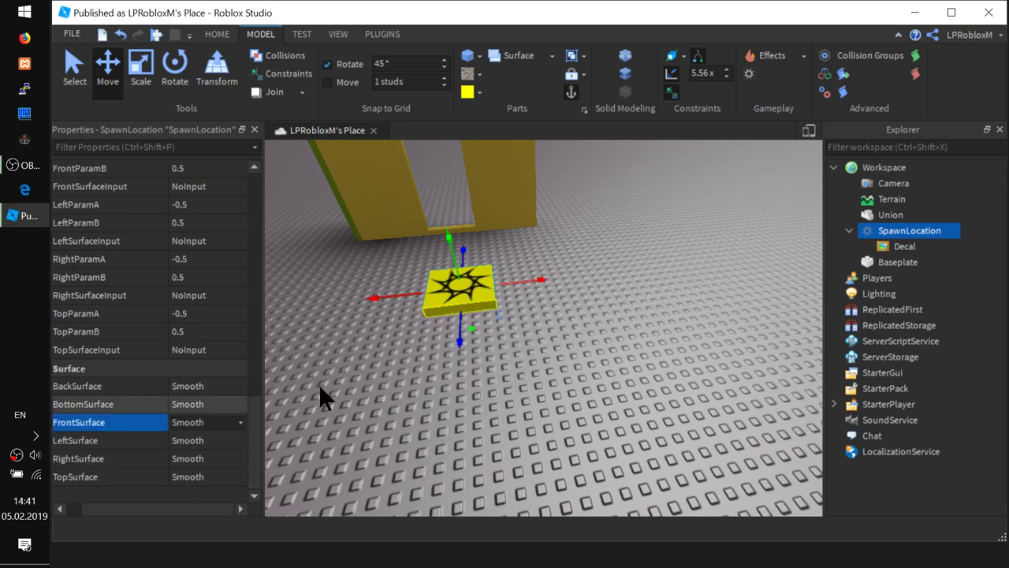
scroll(470, 334, up, 3)
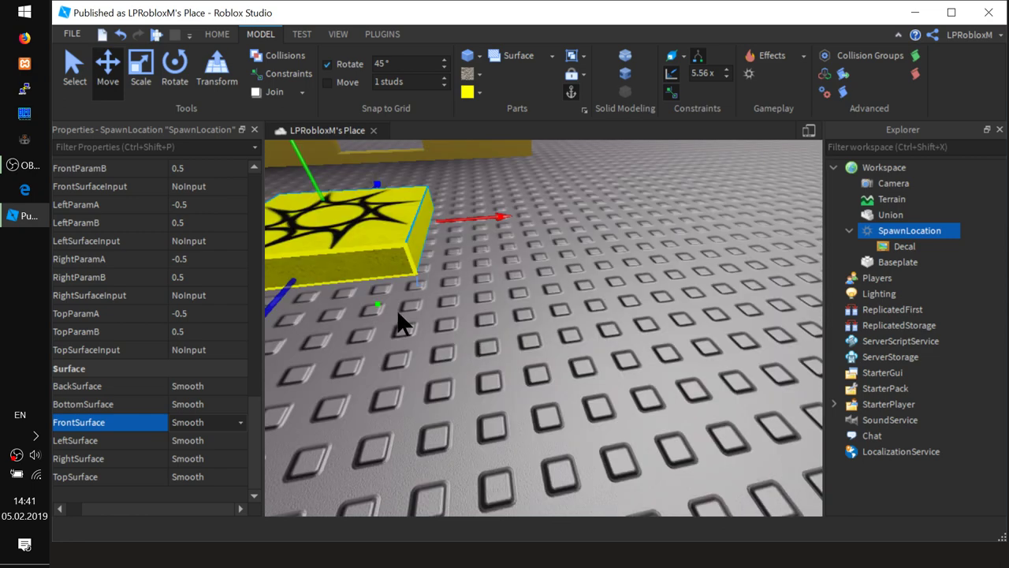
right_drag(396, 309, 223, 275)
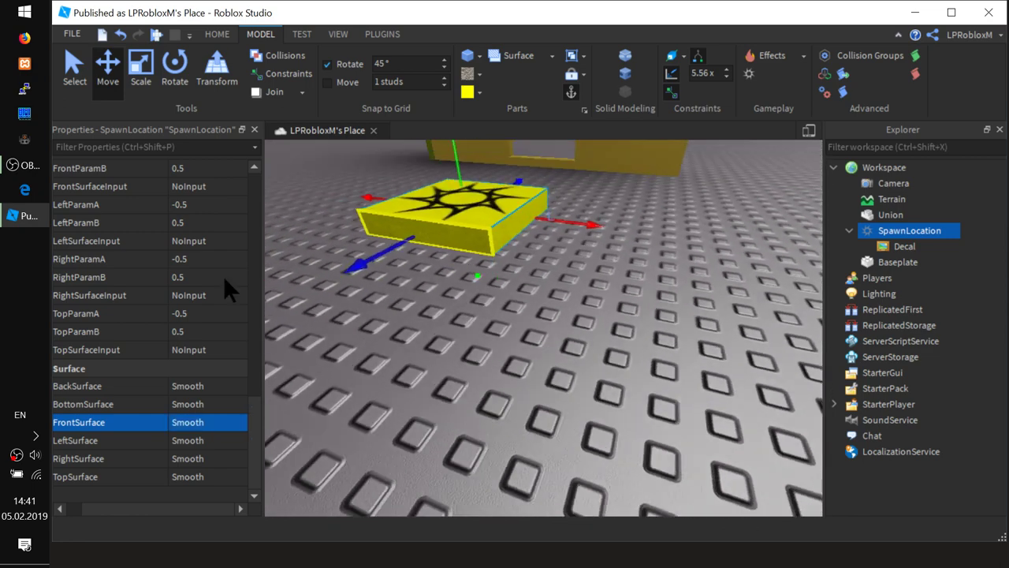
click(73, 441)
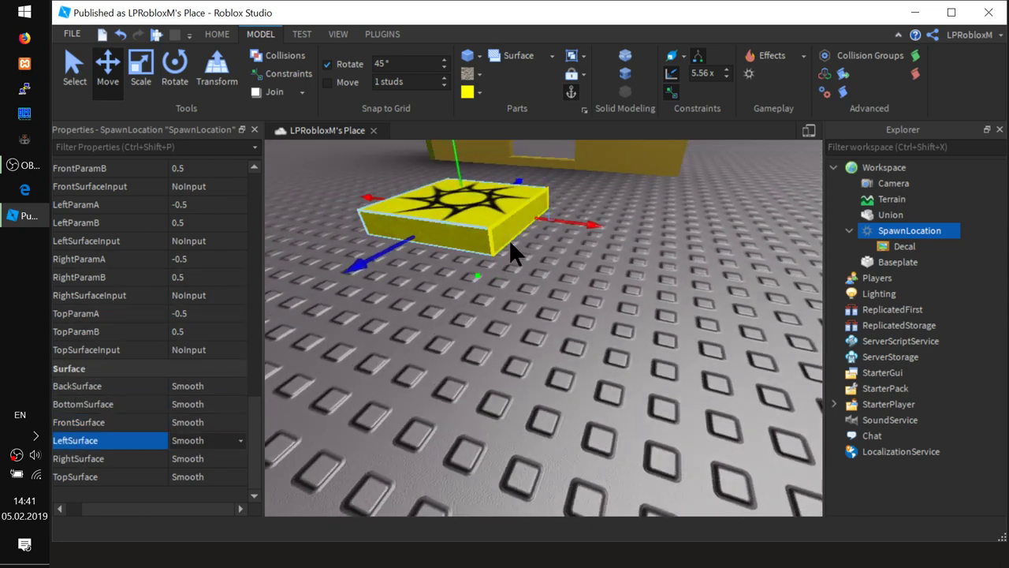
click(96, 422)
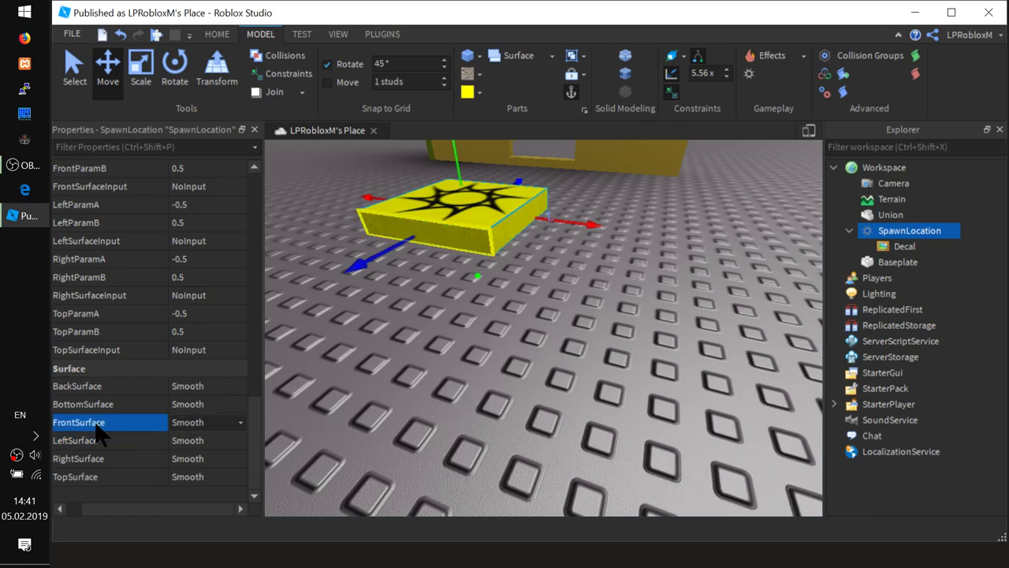
right_drag(408, 302, 407, 303)
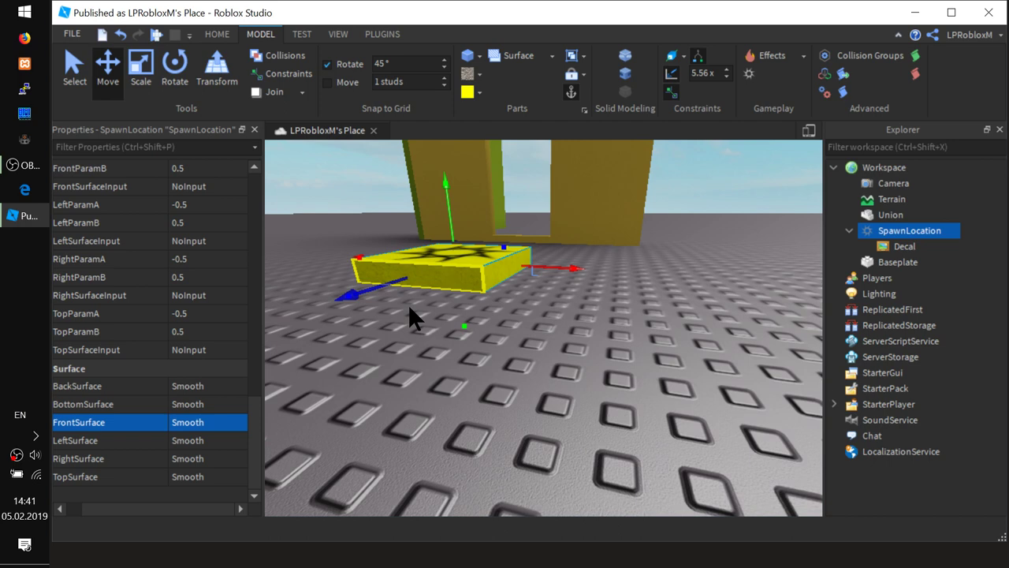
right_drag(408, 304, 407, 303)
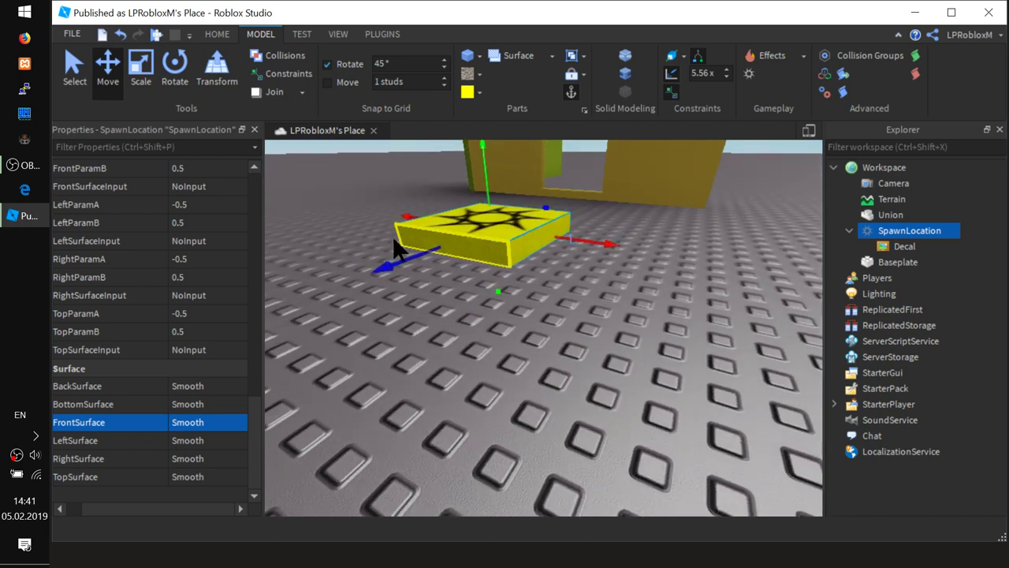
Rotate the spawn location about its vertical axis so its front faces the arched doorway, and check its FrontSurface side.
click(176, 67)
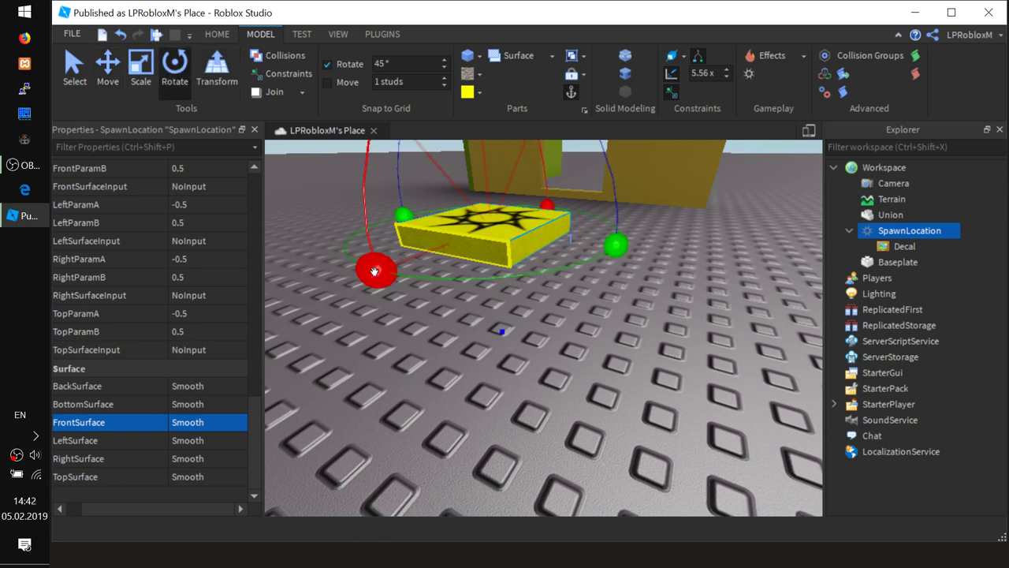
drag(615, 247, 380, 262)
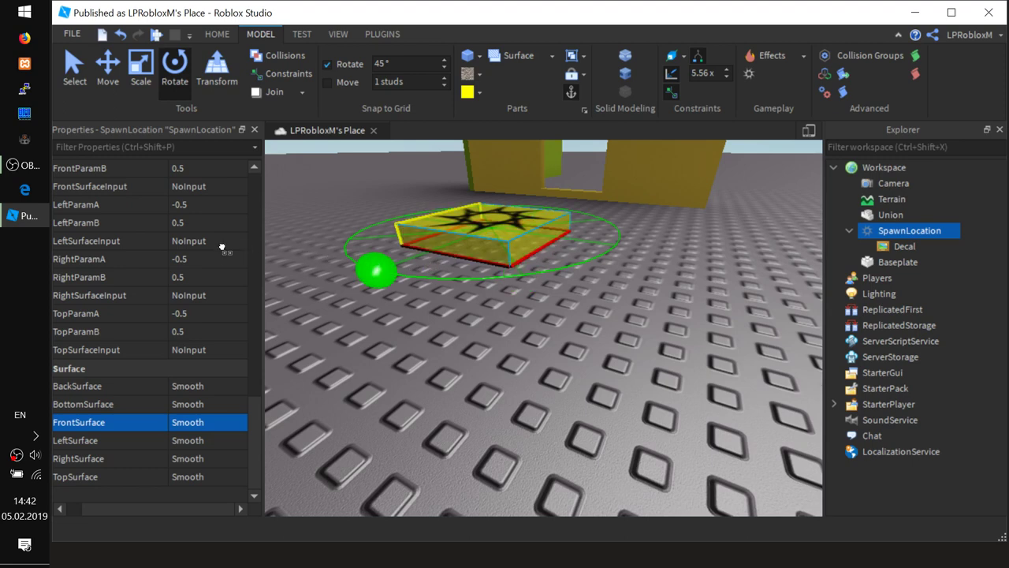
drag(221, 247, 224, 254)
scroll(576, 297, down, 5)
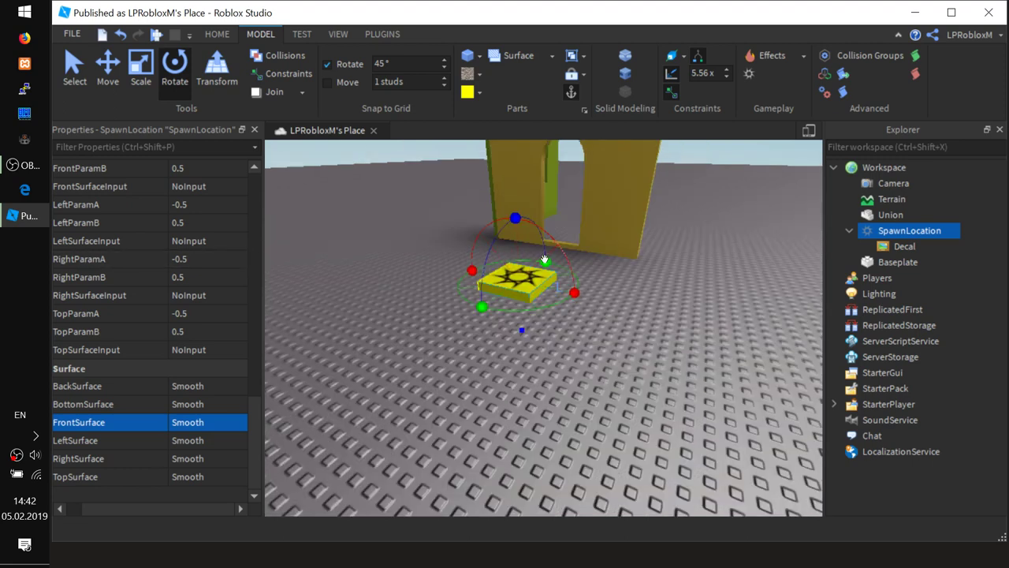
drag(543, 259, 573, 296)
right_drag(637, 286, 637, 288)
right_drag(683, 326, 513, 365)
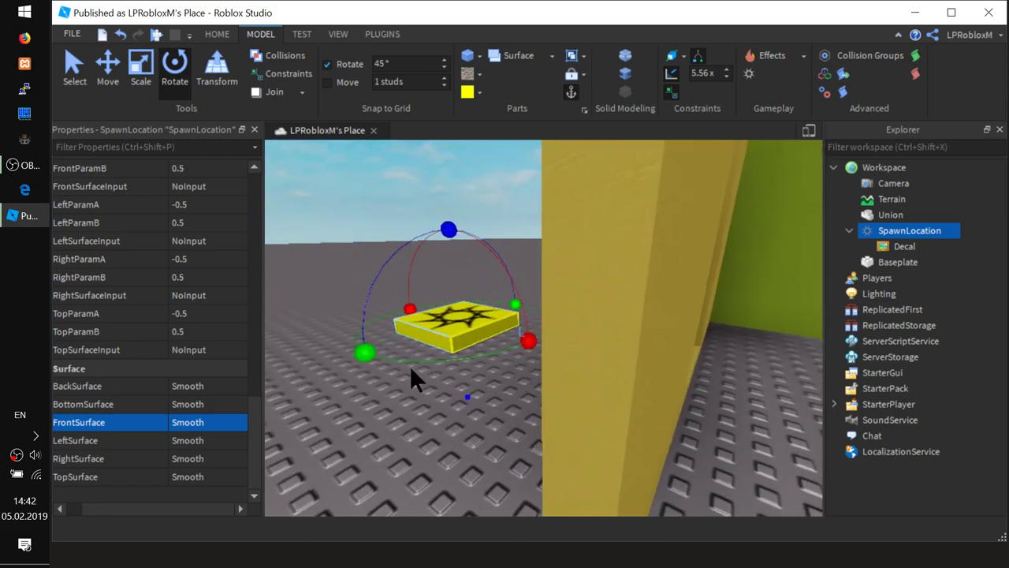
click(200, 441)
click(194, 422)
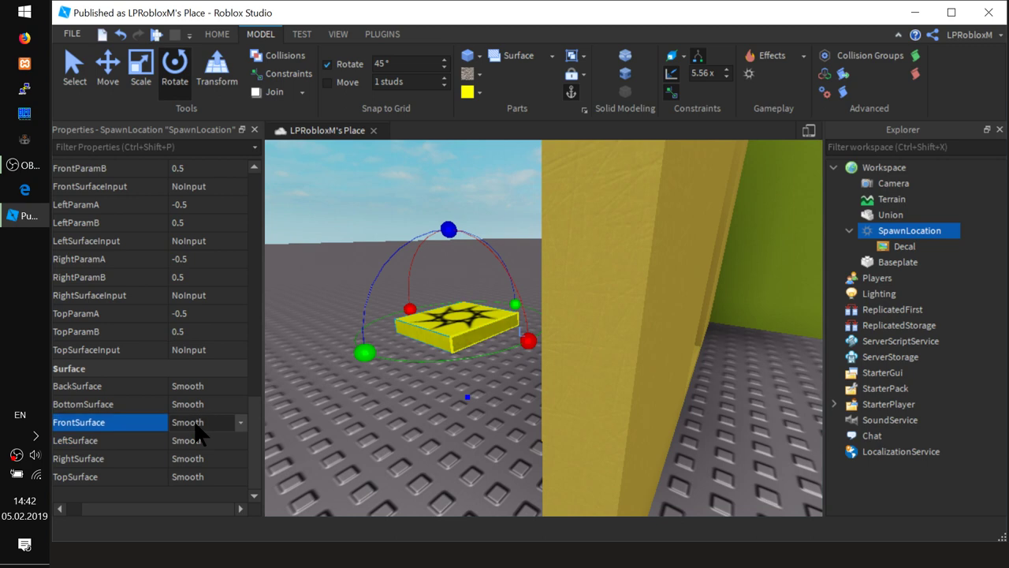
right_drag(332, 417, 386, 414)
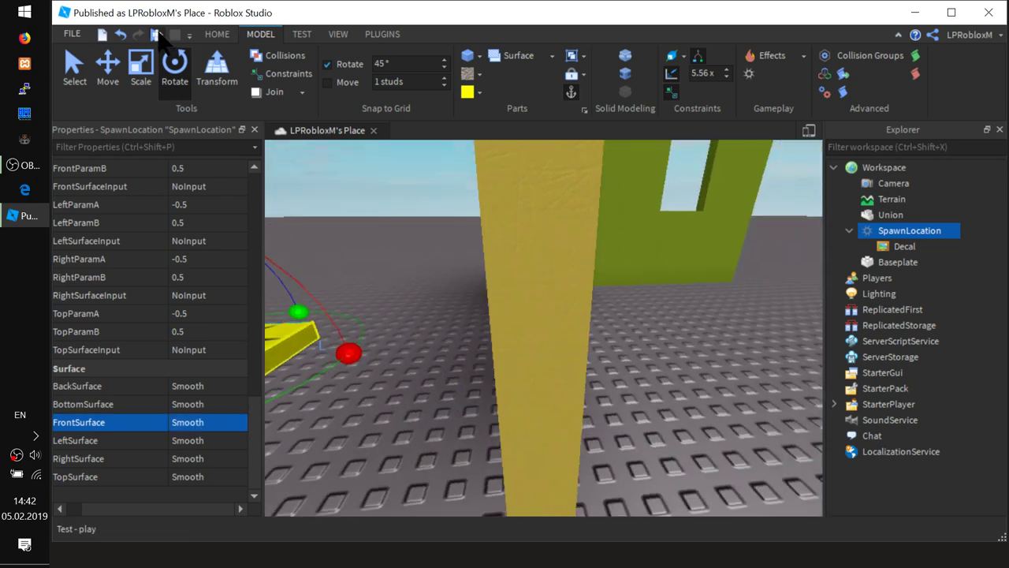
Playtest the place again and walk the character from the spawn location into the arched doorway.
key(F5)
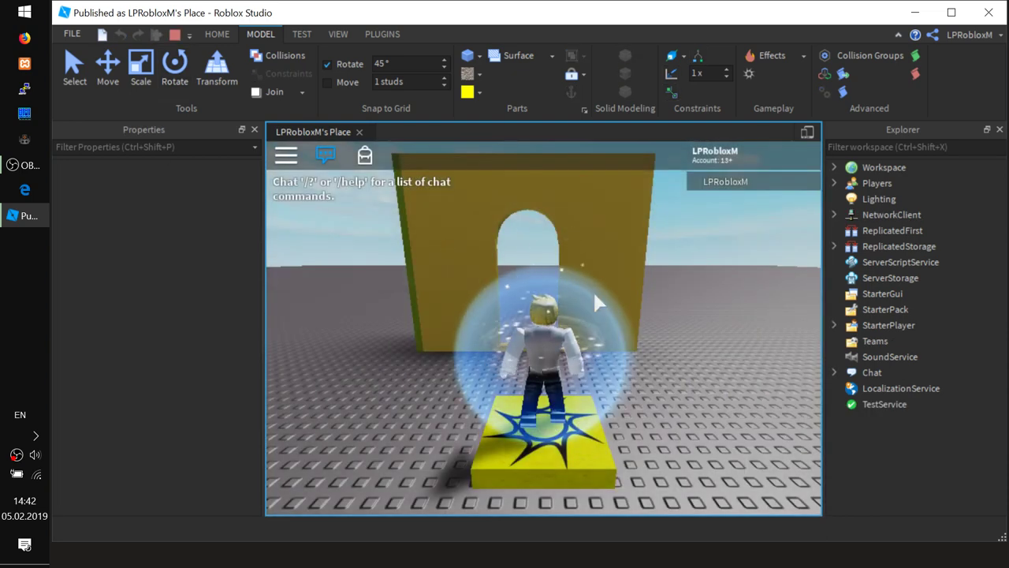
key(w)
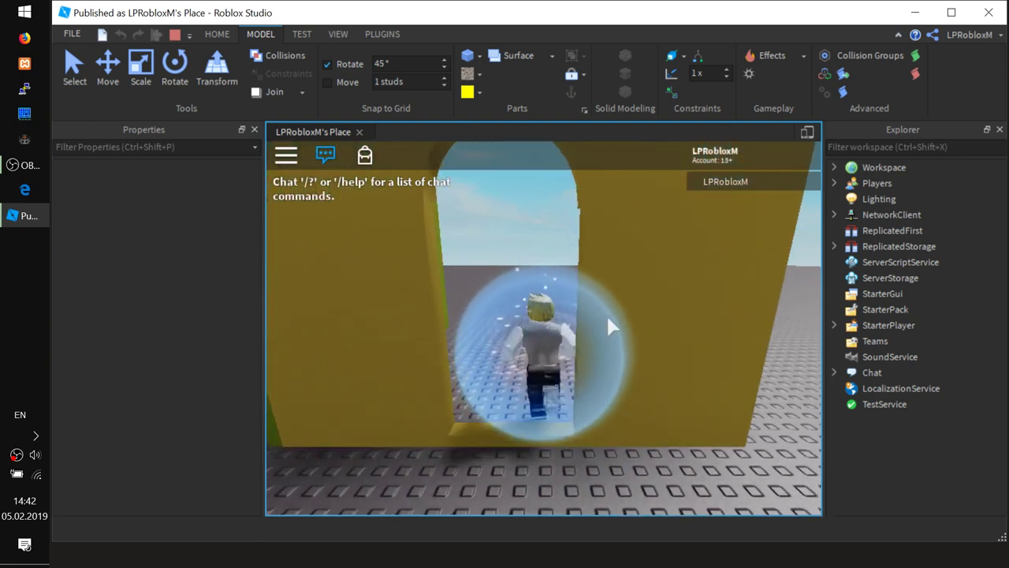
click(875, 340)
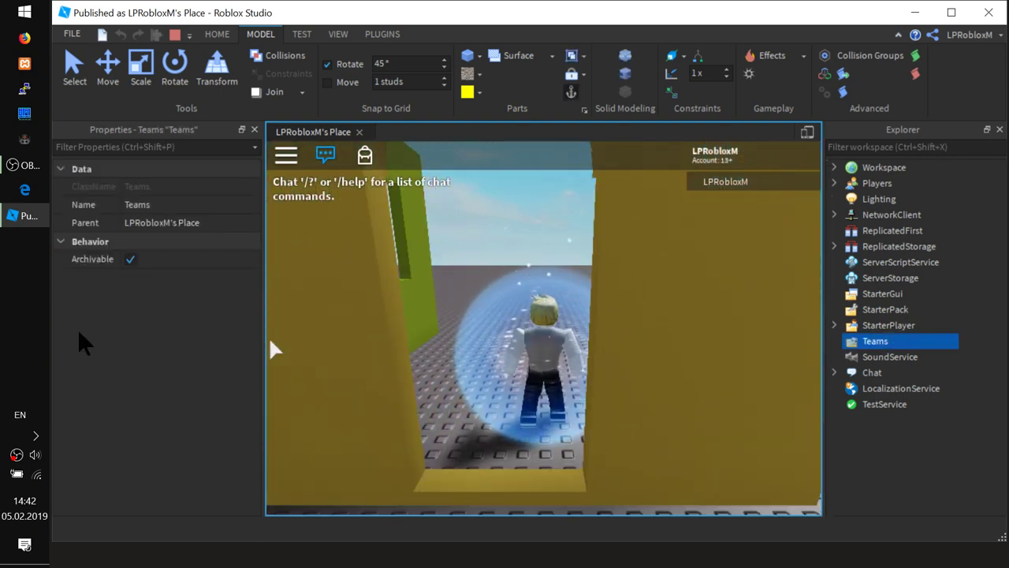